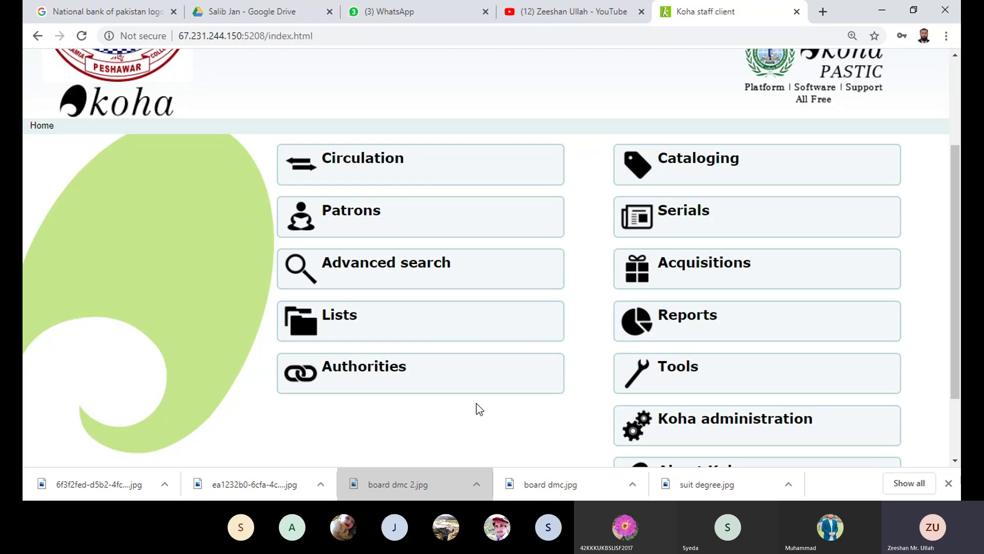
Step: Open the MARC bibliographic framework list in Koha administration
click(717, 432)
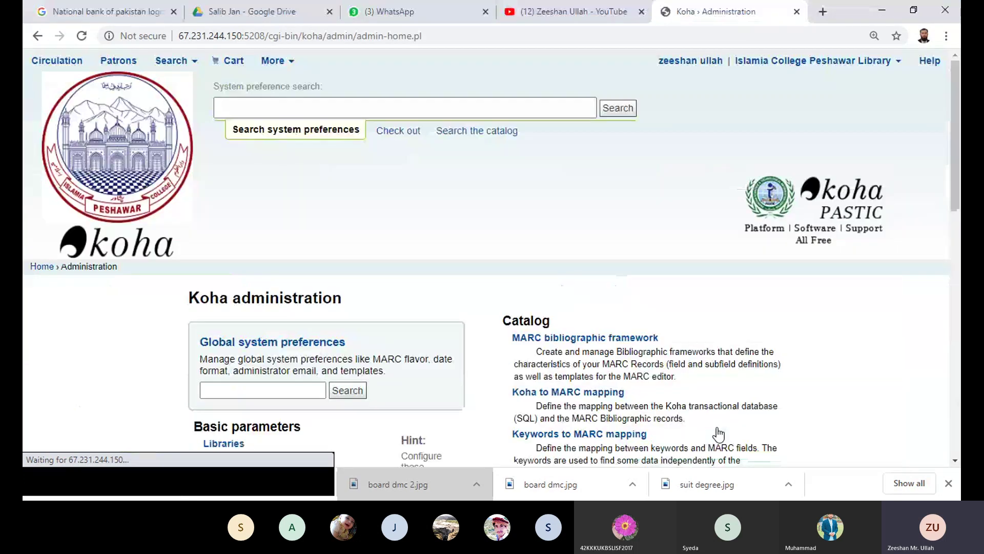
drag(955, 154, 951, 173)
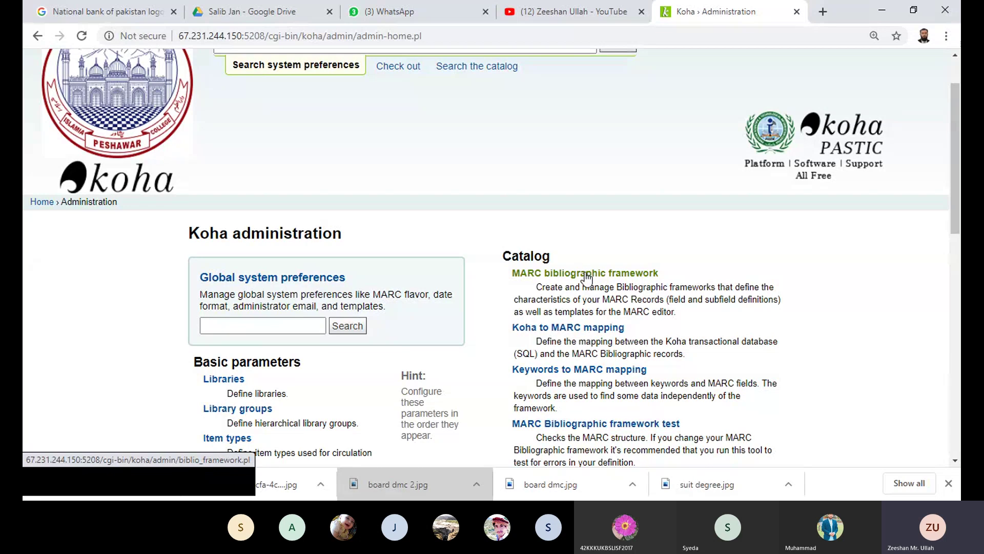
click(587, 275)
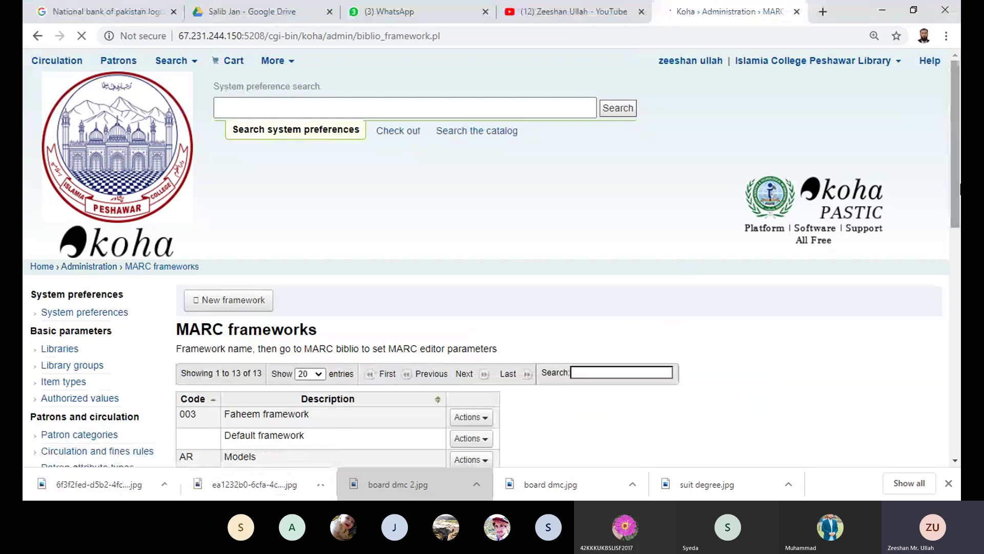
Step: Add a new MARC framework with code BEF and description Books Entry Framework
scroll(686, 269, down, 3)
scroll(213, 163, down, 1)
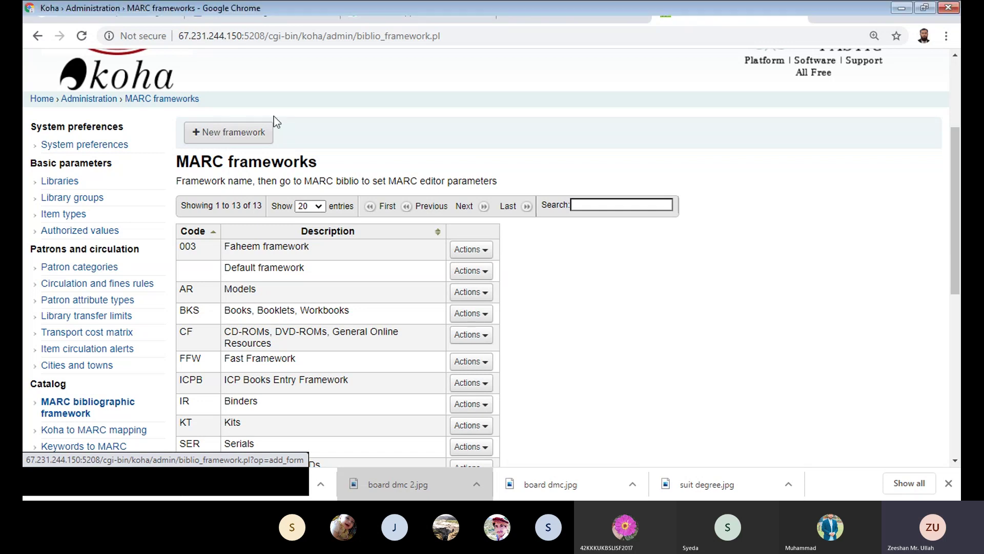
click(224, 136)
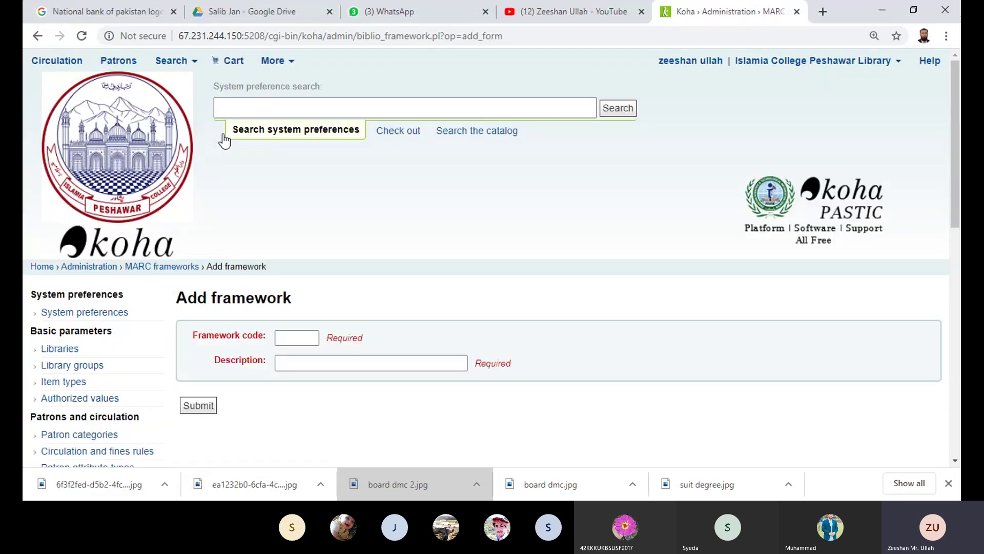
click(303, 335)
click(303, 335)
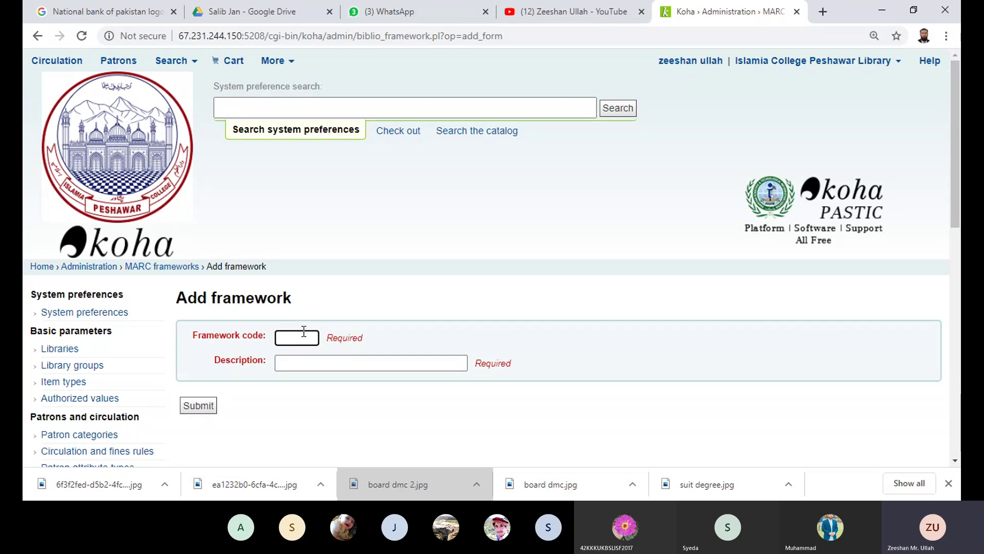
text(BEF)
click(297, 365)
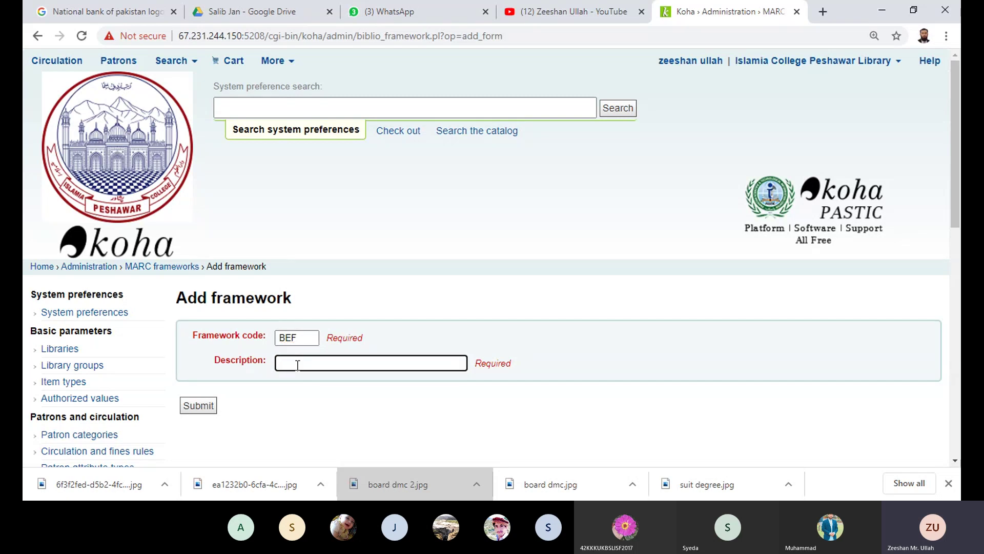
text(Books Engr)
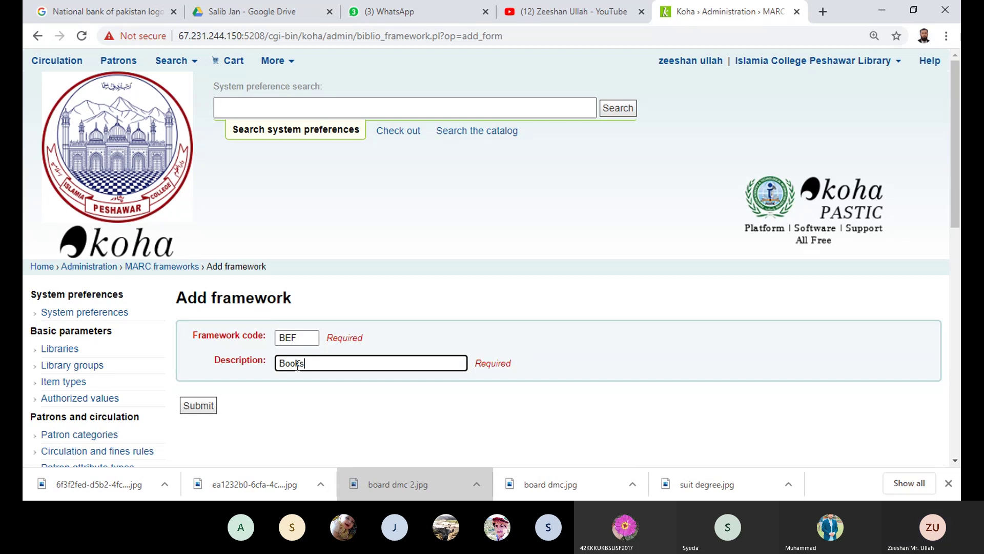
key(BackSpace)
key(BackSpace)
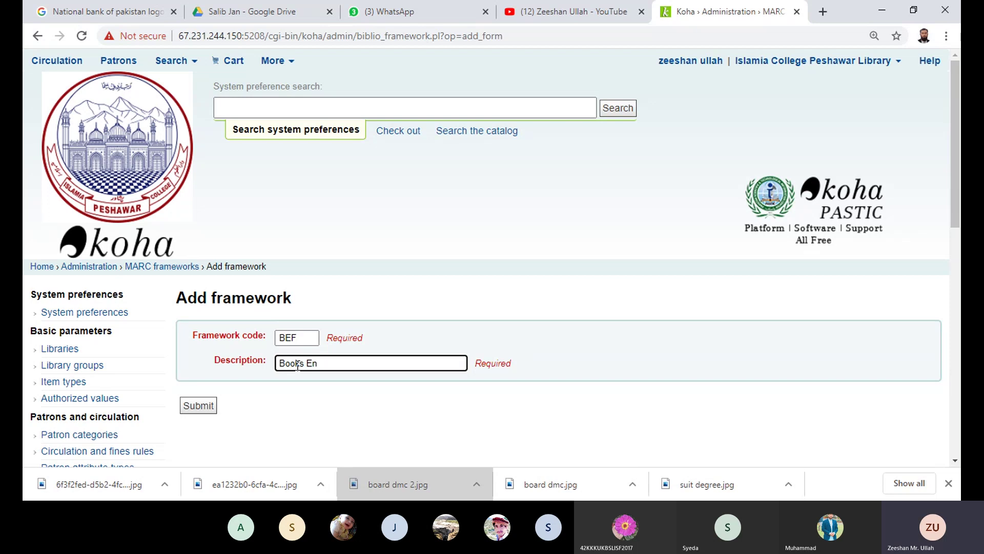
text(try Framework)
click(195, 407)
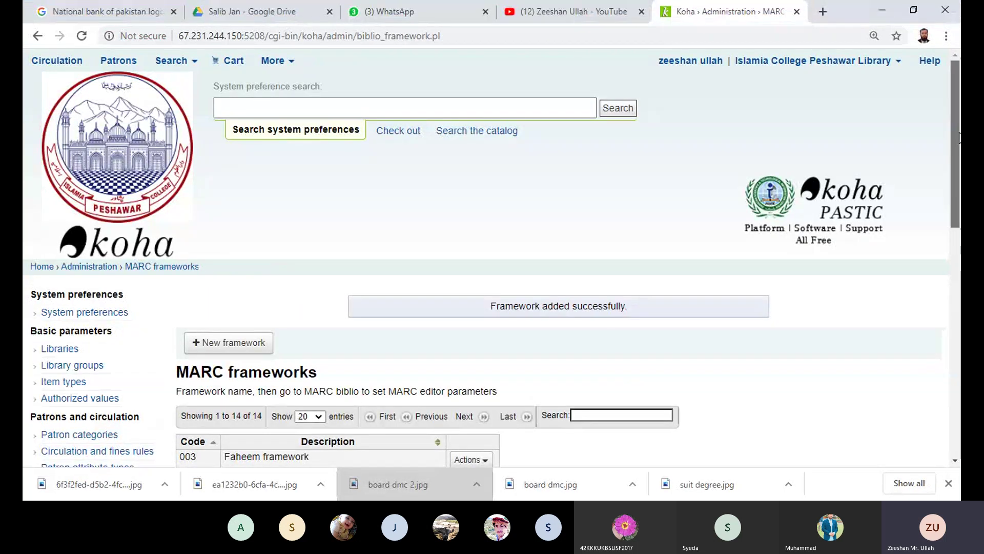
Step: Open the MARC structure of the Books Entry Framework (BEF) and create it from the Default framework
scroll(956, 167, down, 3)
drag(958, 172, 960, 259)
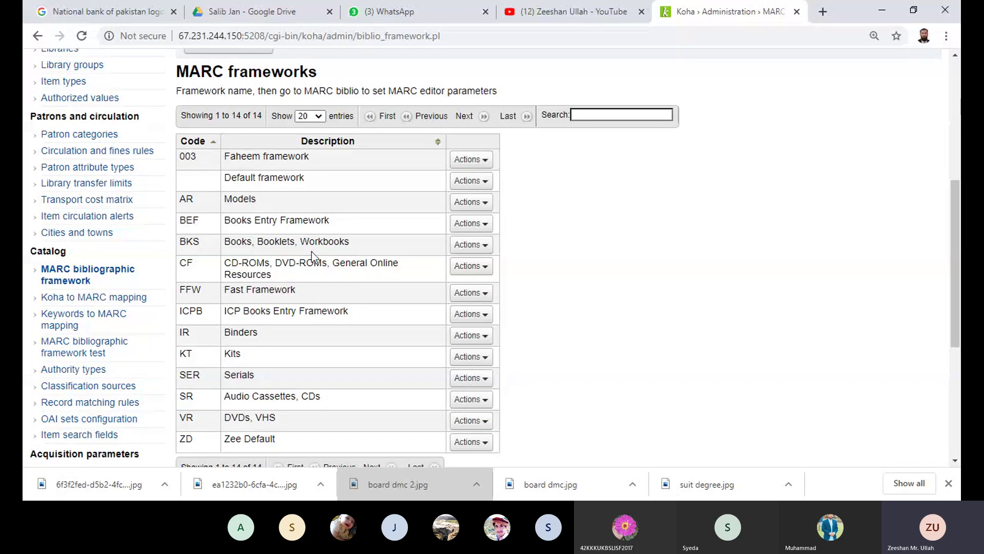
click(486, 229)
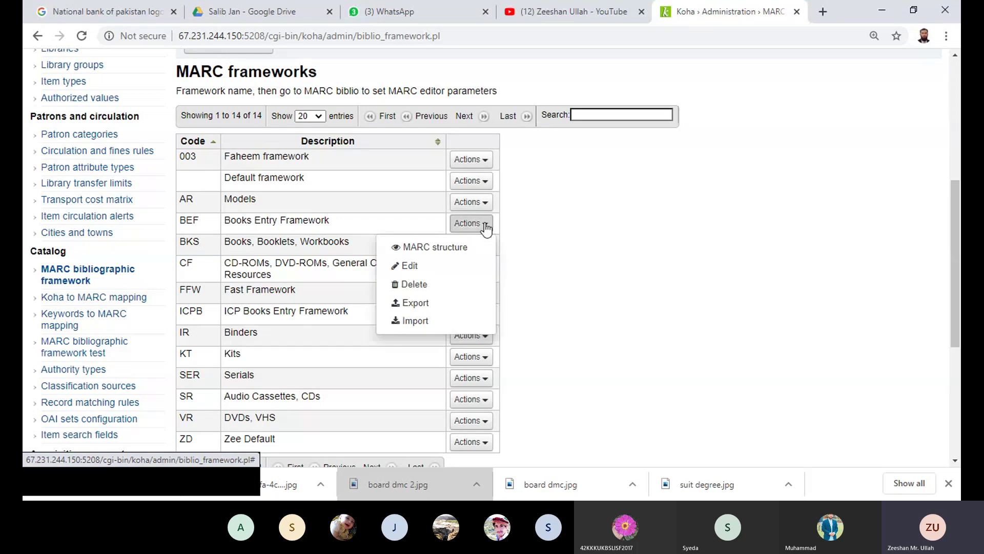
click(438, 250)
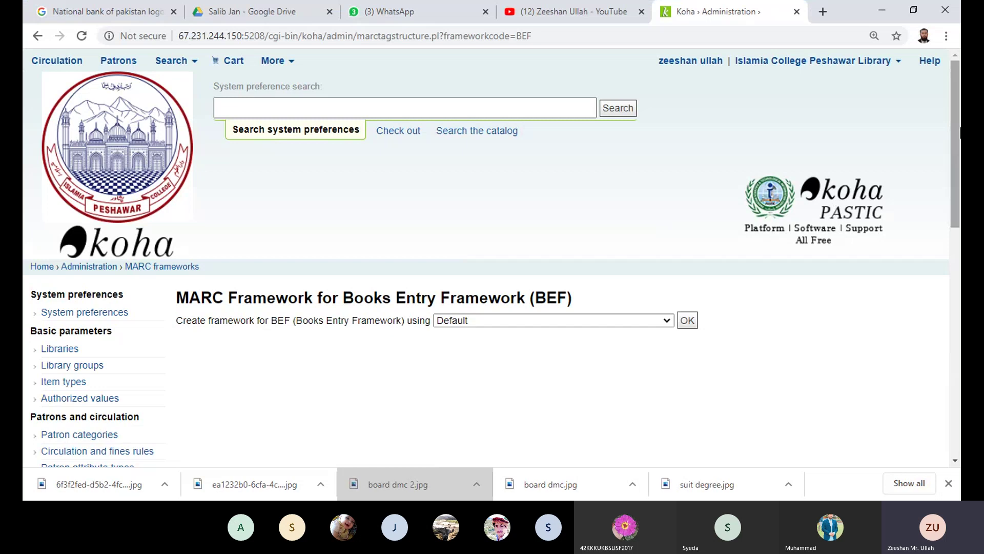
scroll(954, 150, down, 1)
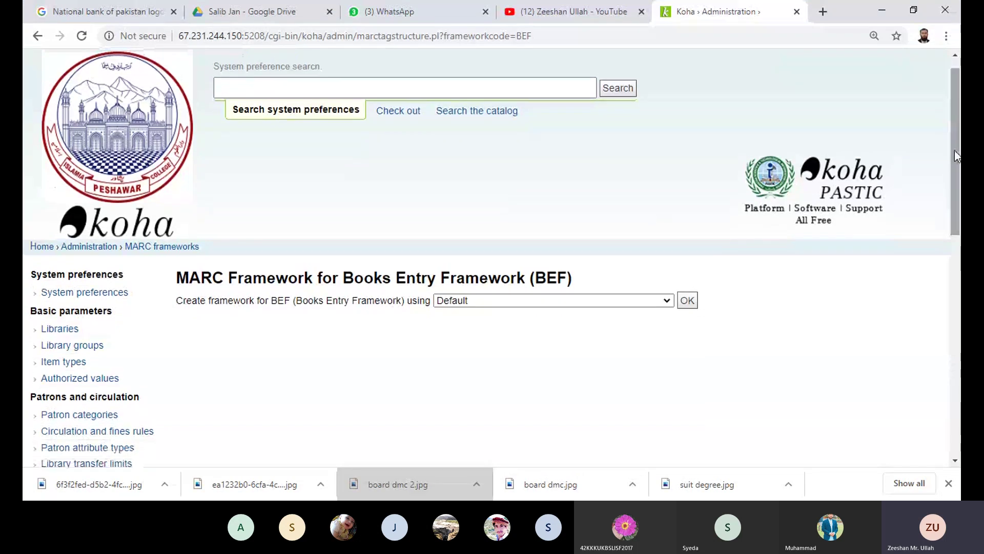
click(688, 301)
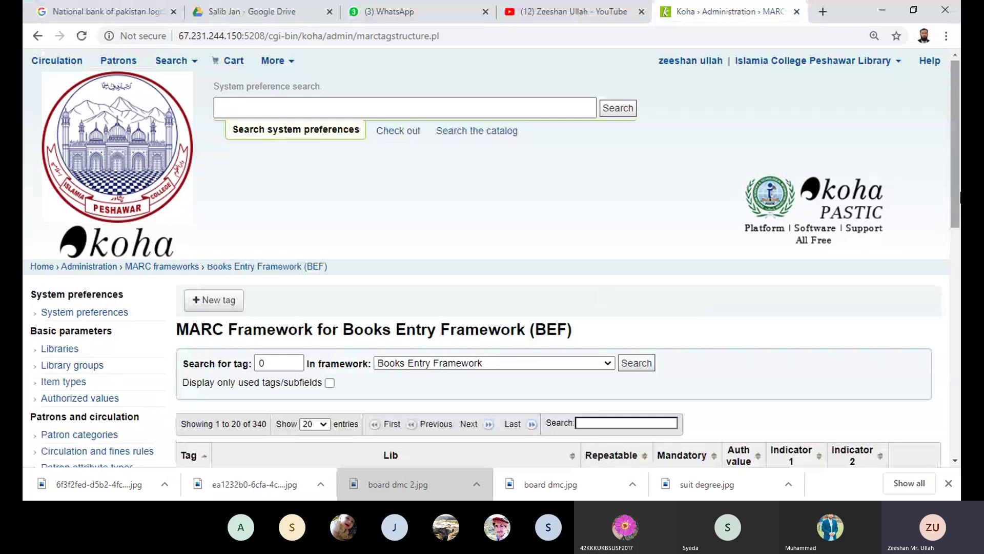
Step: Delete tag 010, Library of Congress Control Number, from the Books Entry Framework and acknowledge the deletion
drag(959, 167, 959, 266)
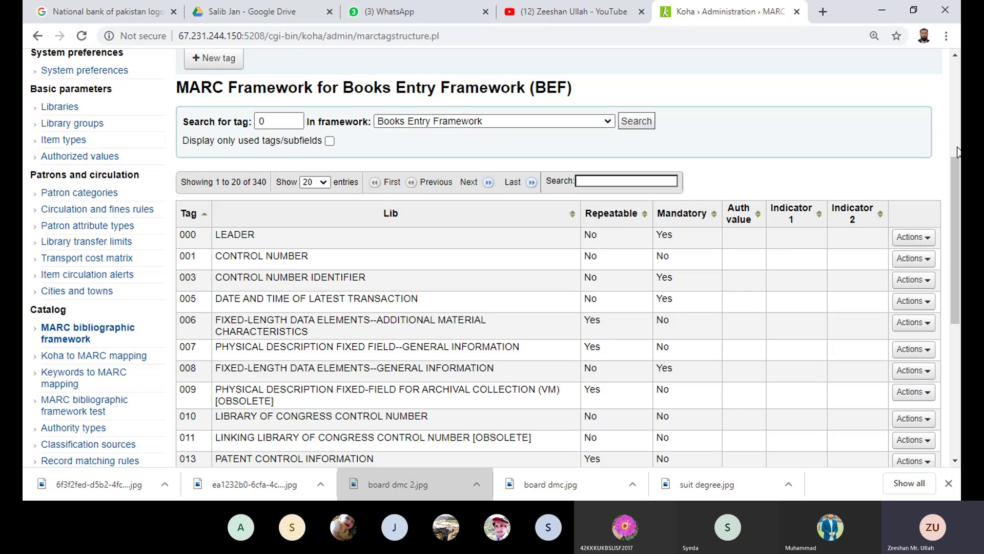
drag(958, 151, 959, 195)
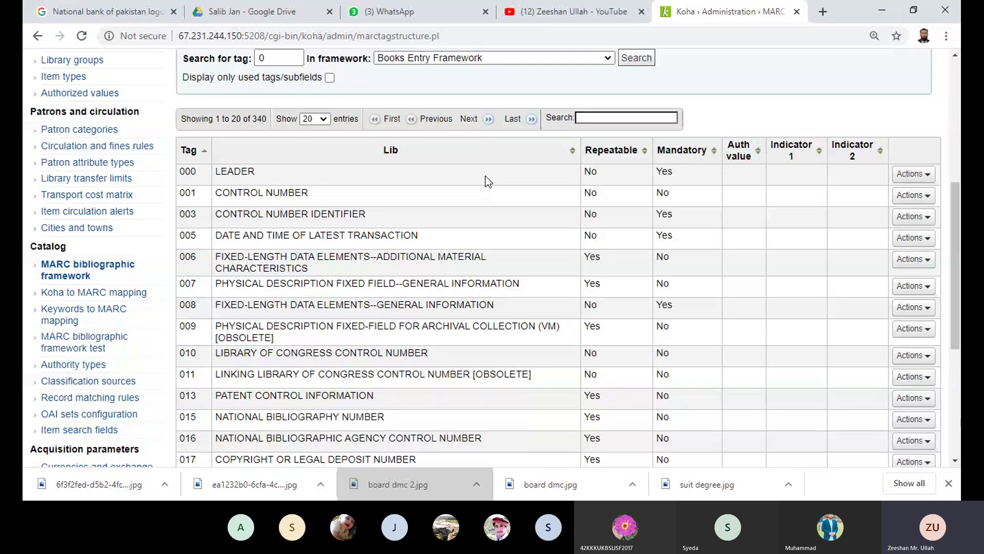
drag(960, 250, 960, 263)
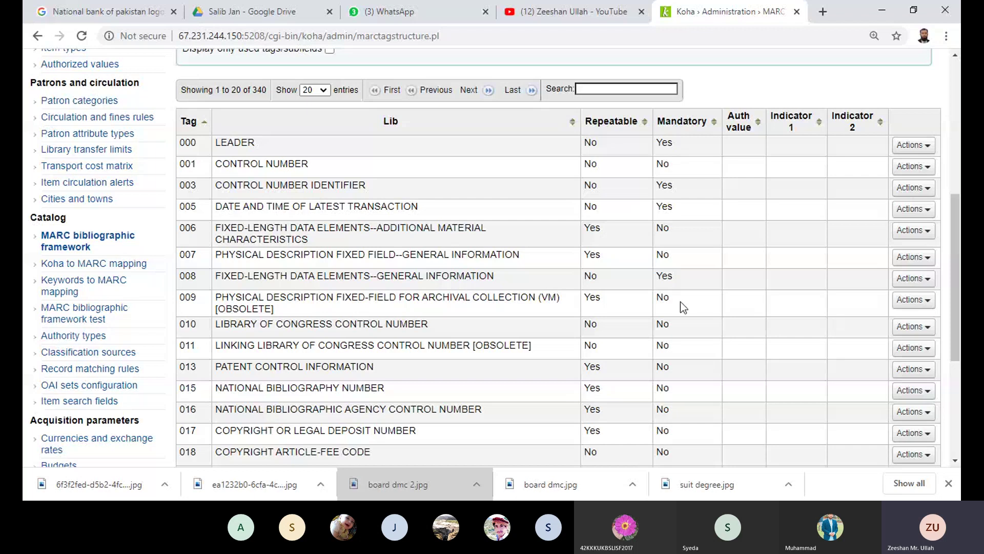
mouse_move(960, 251)
mouse_down()
mouse_move(960, 325)
mouse_move(959, 240)
mouse_up()
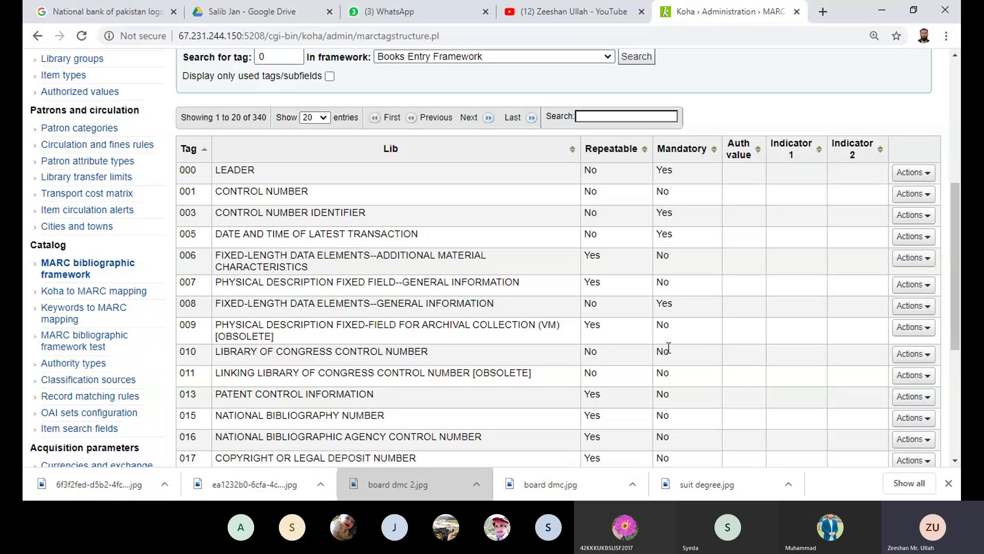
click(929, 328)
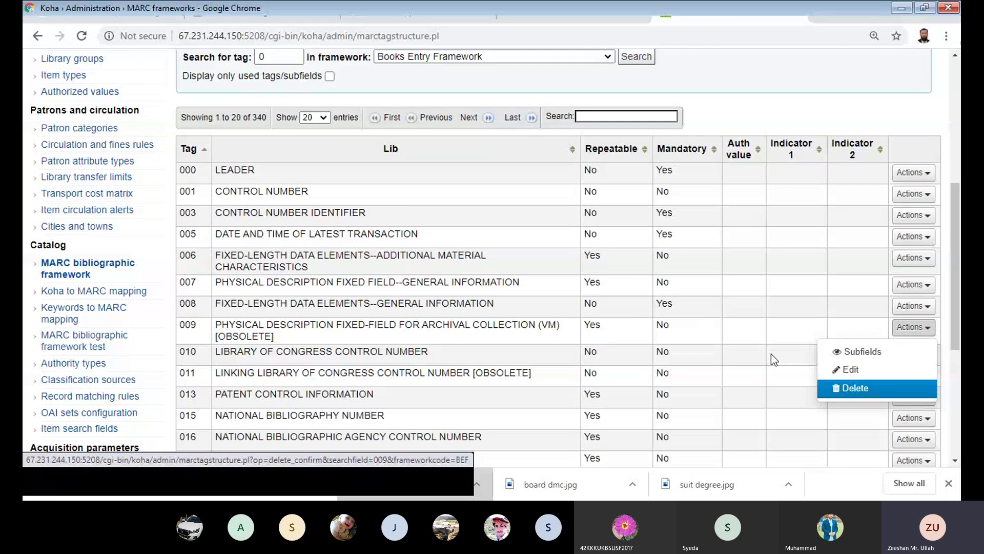
click(751, 351)
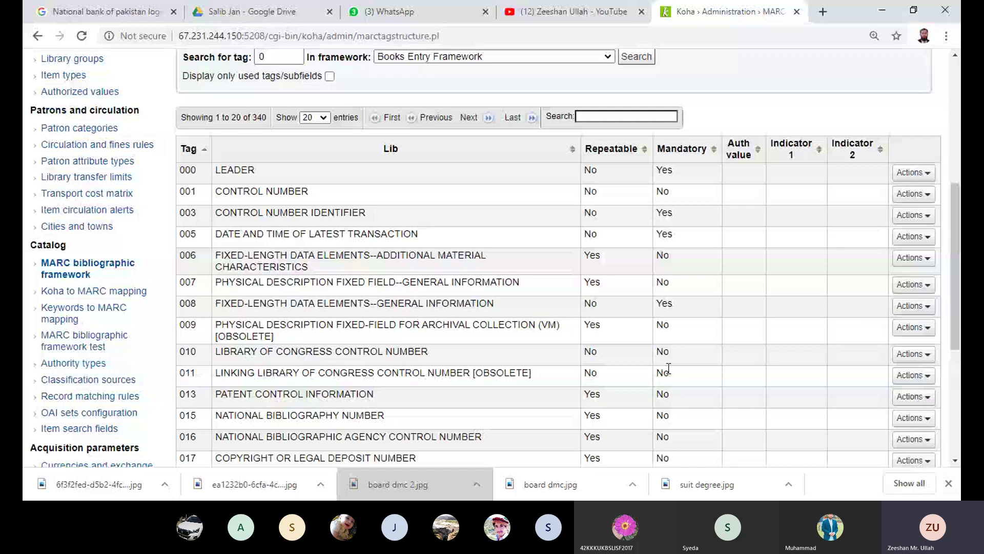
click(928, 357)
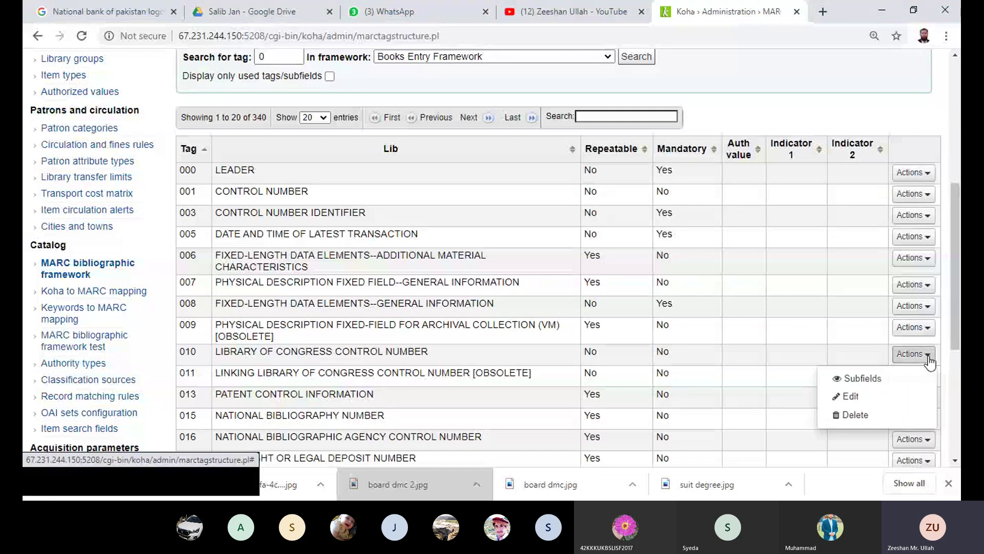
click(851, 416)
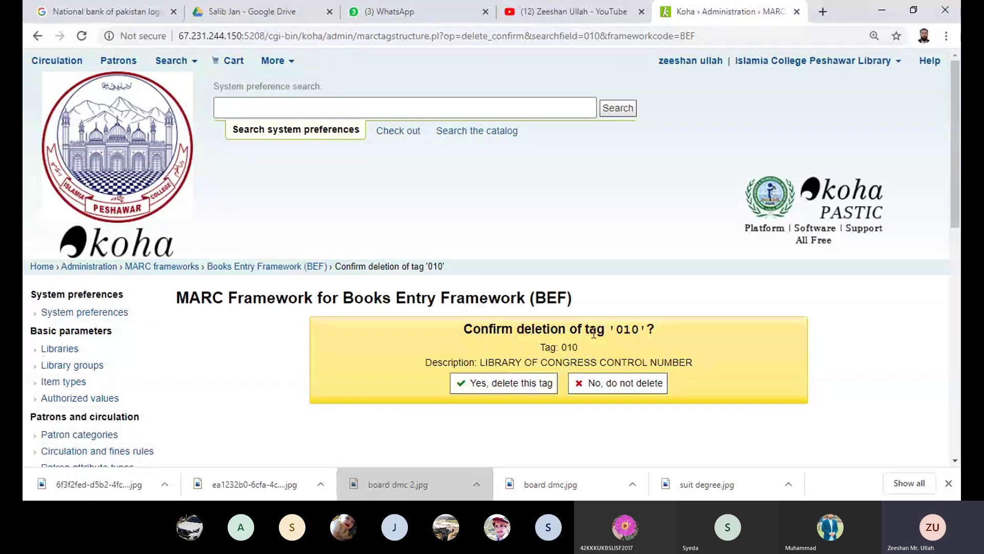
click(506, 393)
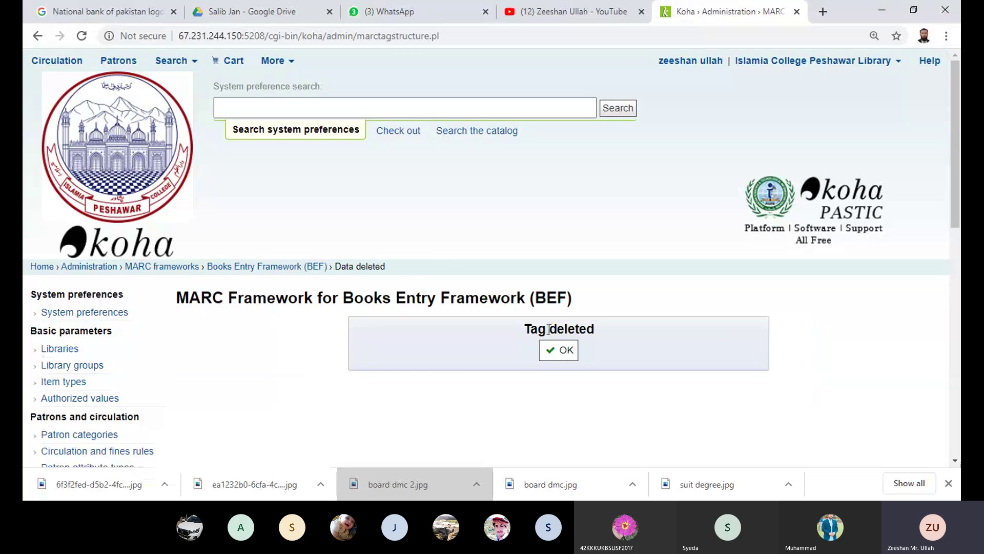
click(564, 351)
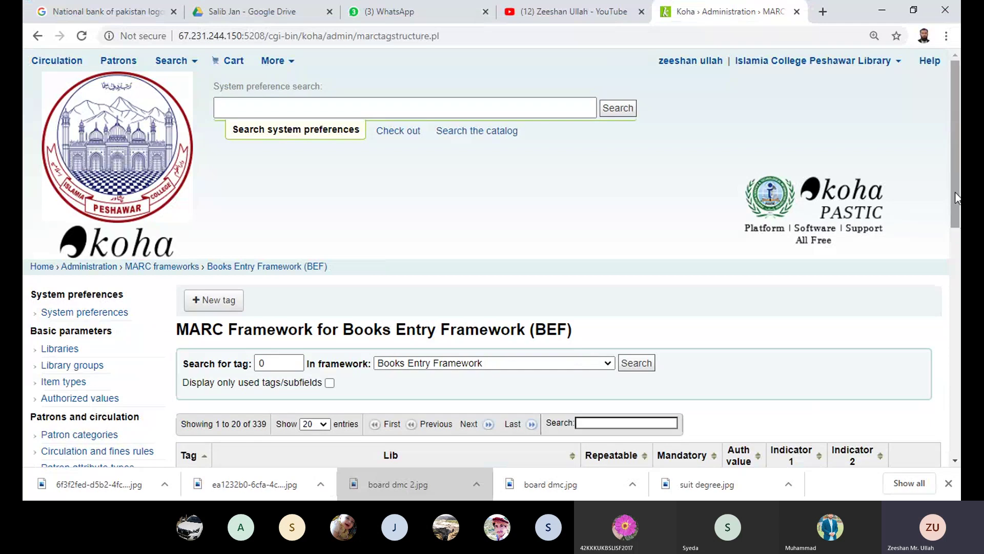
Step: Check the Books Entry Framework's tag list around tag 011 and the entry count below the table
drag(958, 190, 959, 317)
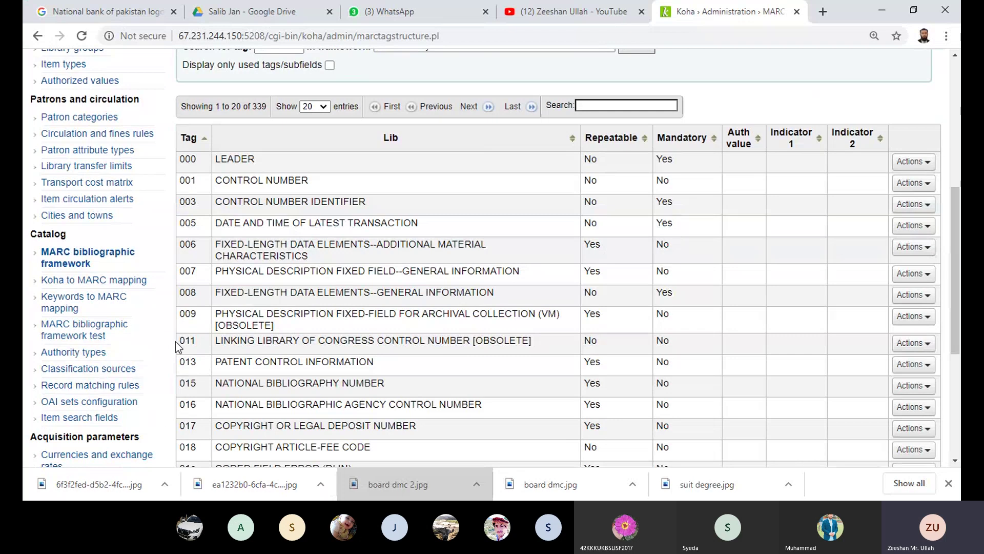
drag(177, 343, 681, 342)
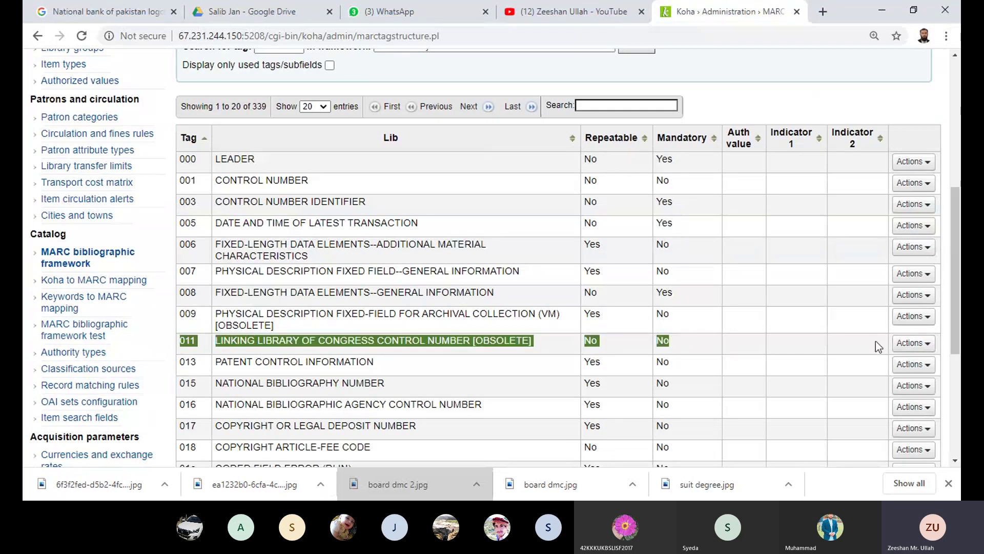
click(551, 347)
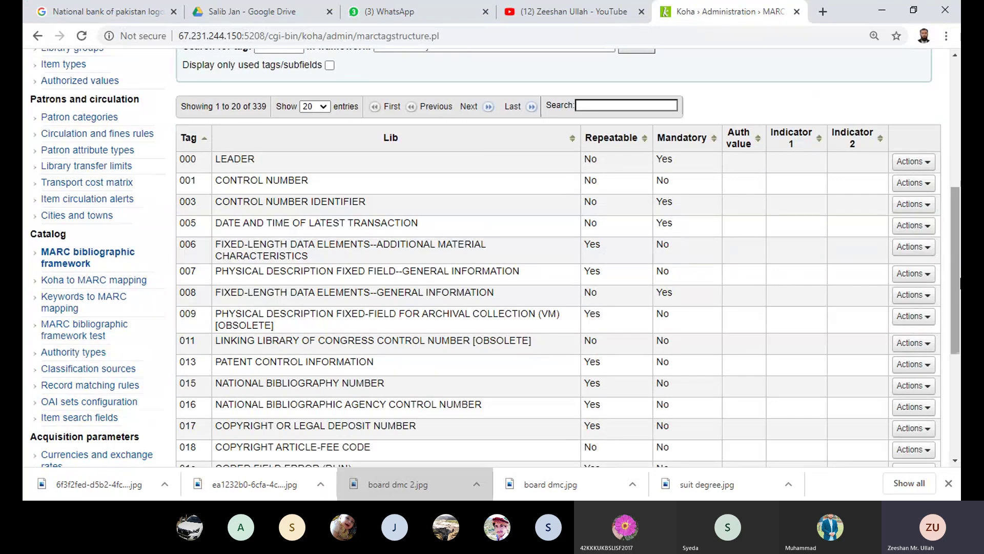
scroll(954, 273, up, 1)
drag(955, 273, 958, 379)
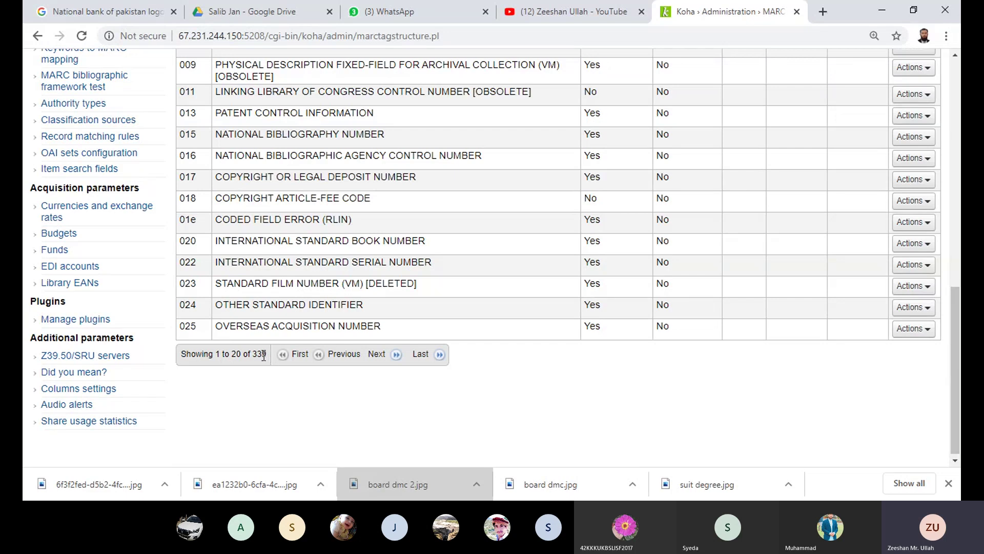
drag(267, 354, 214, 355)
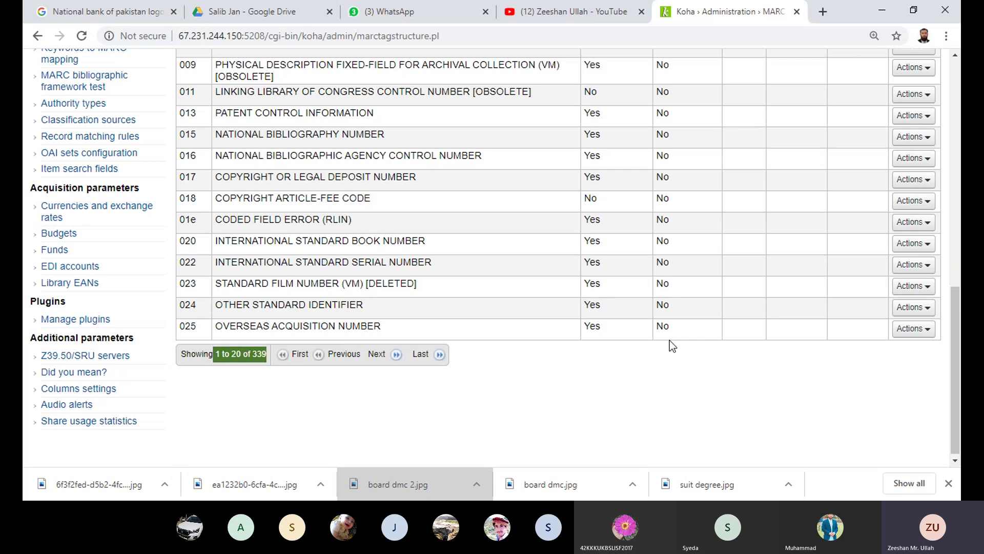
drag(957, 358, 960, 255)
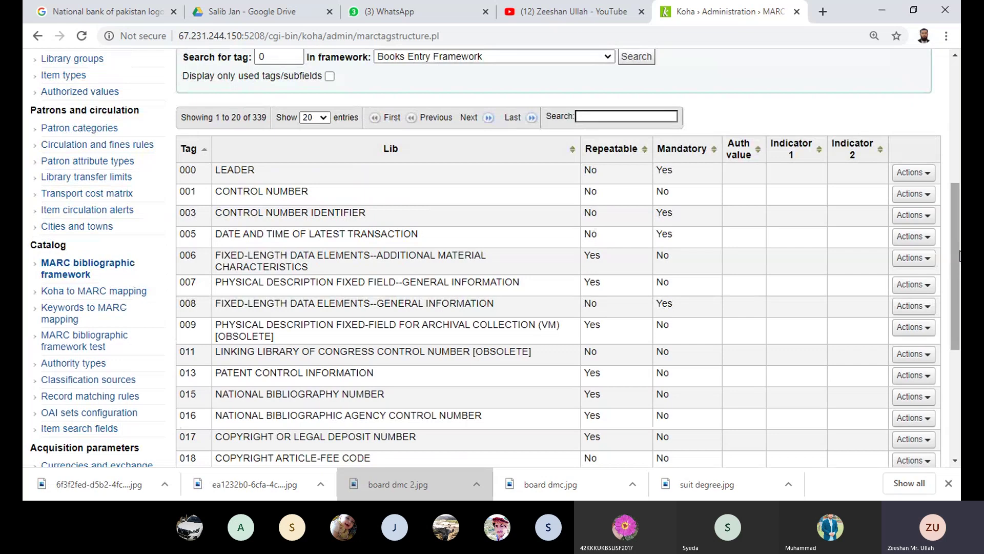
Step: Open the Koha logo image in a new browser tab
scroll(954, 216, up, 3)
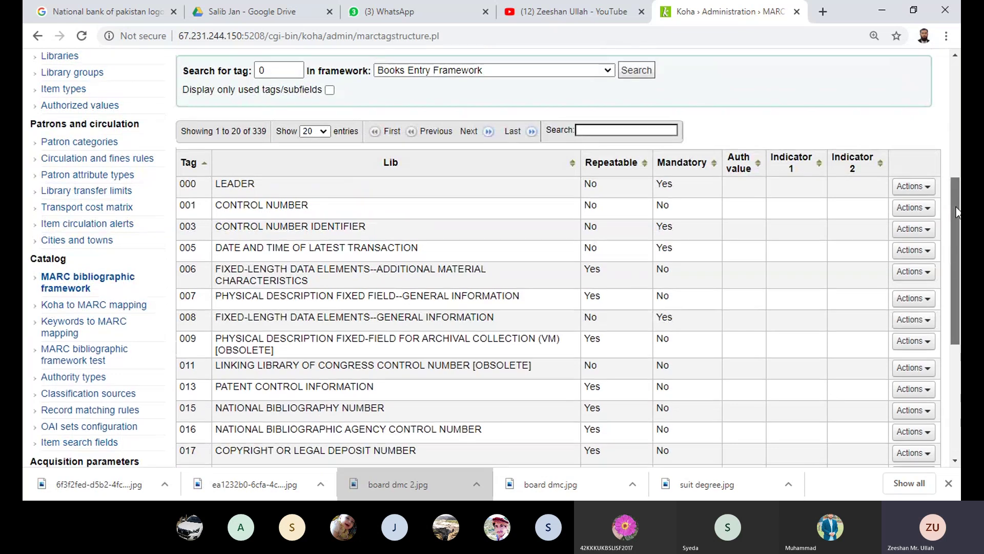
scroll(955, 161, up, 1)
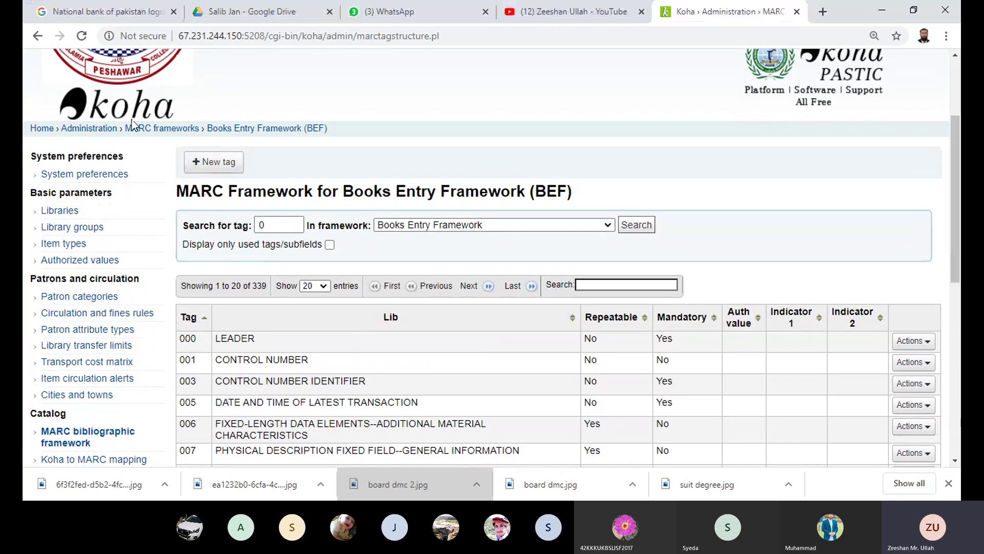
right_click(119, 106)
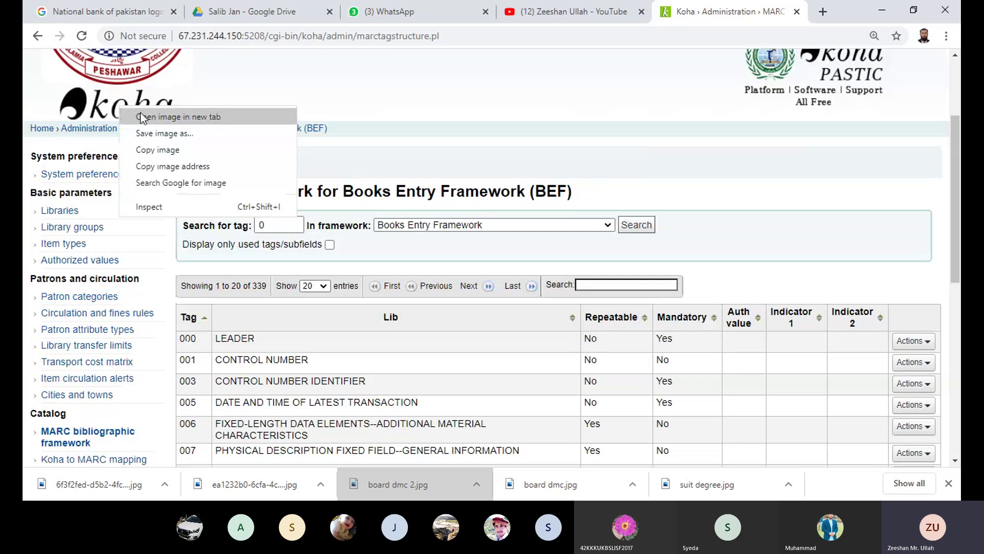
click(141, 117)
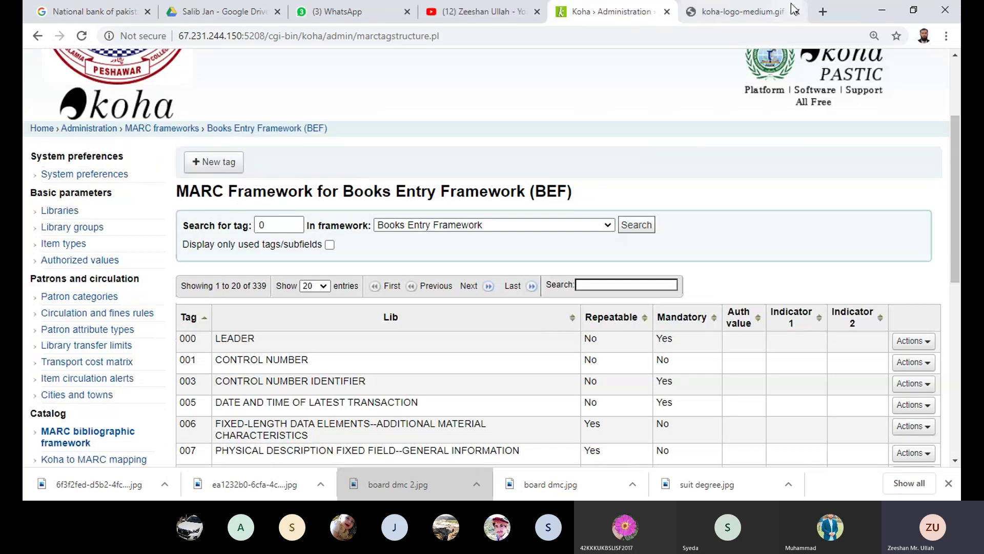
Step: Close the logo image tab and open the Koha home page in a new tab, going to the Cataloging module
click(795, 11)
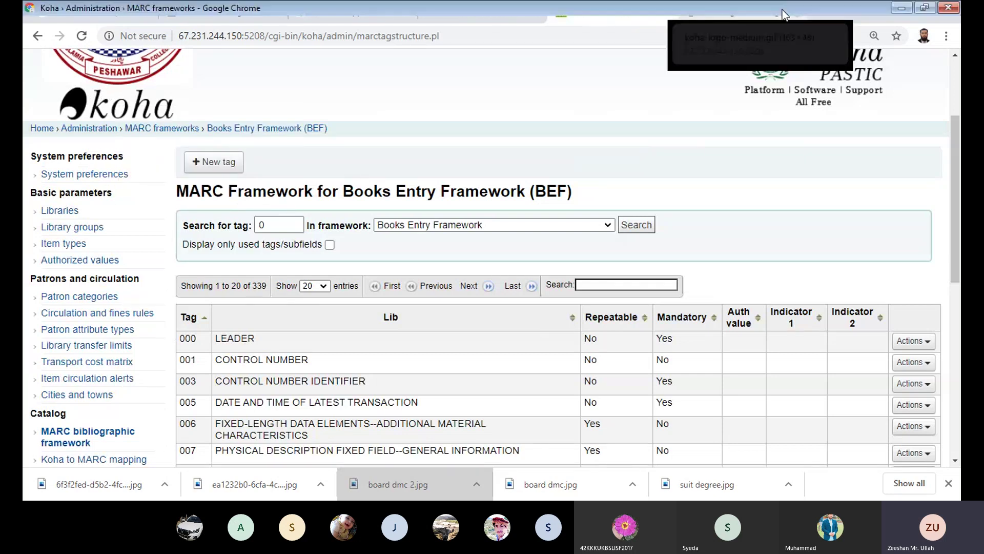
right_click(46, 133)
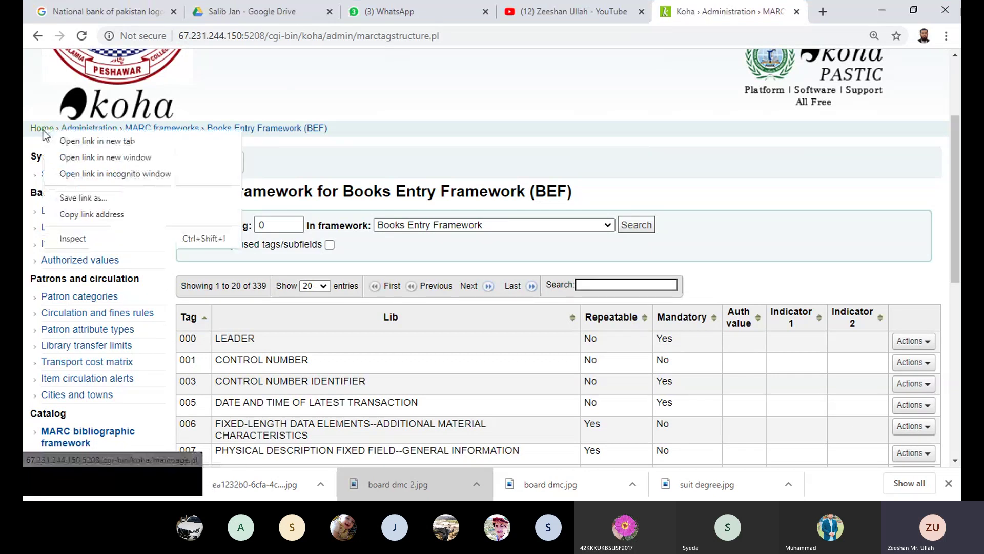
click(98, 140)
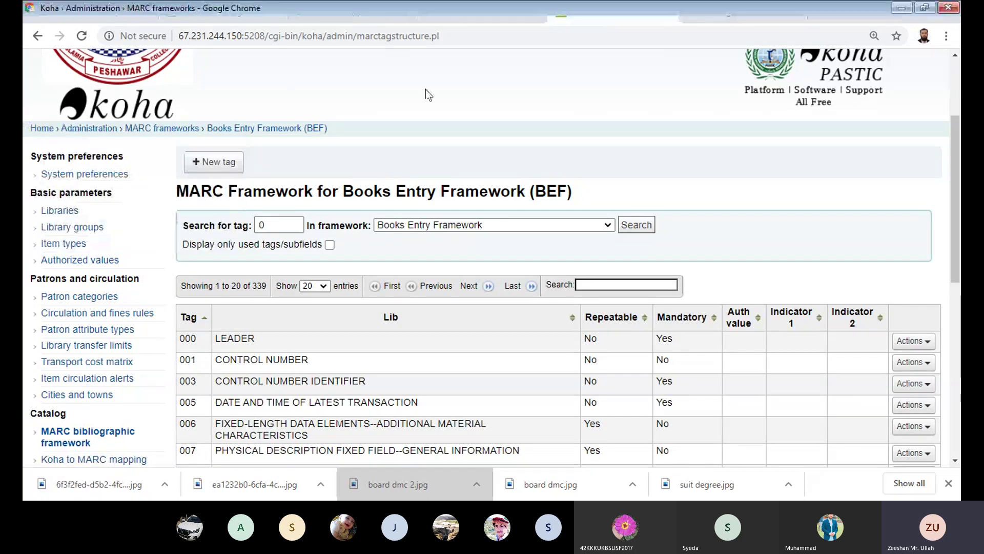
click(726, 13)
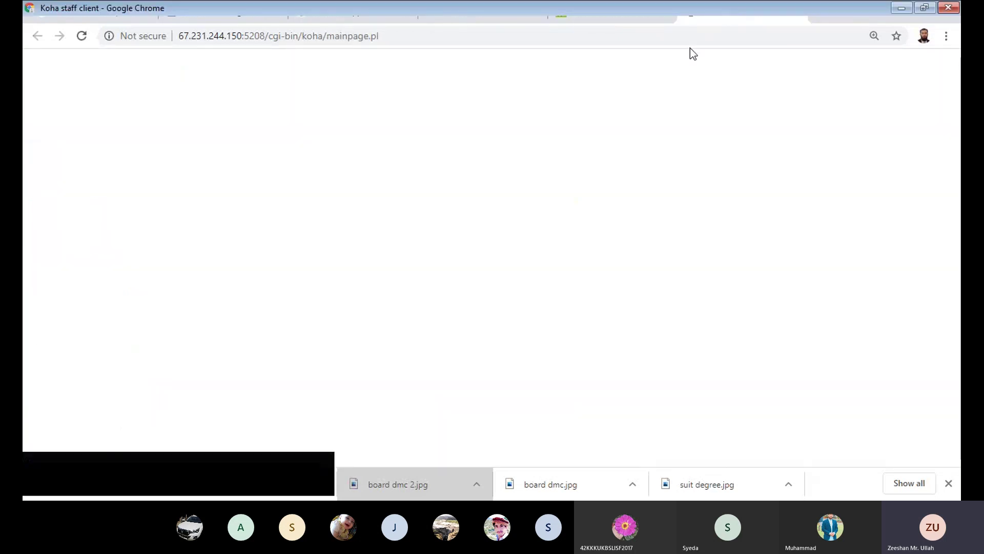
scroll(491, 256, down, 3)
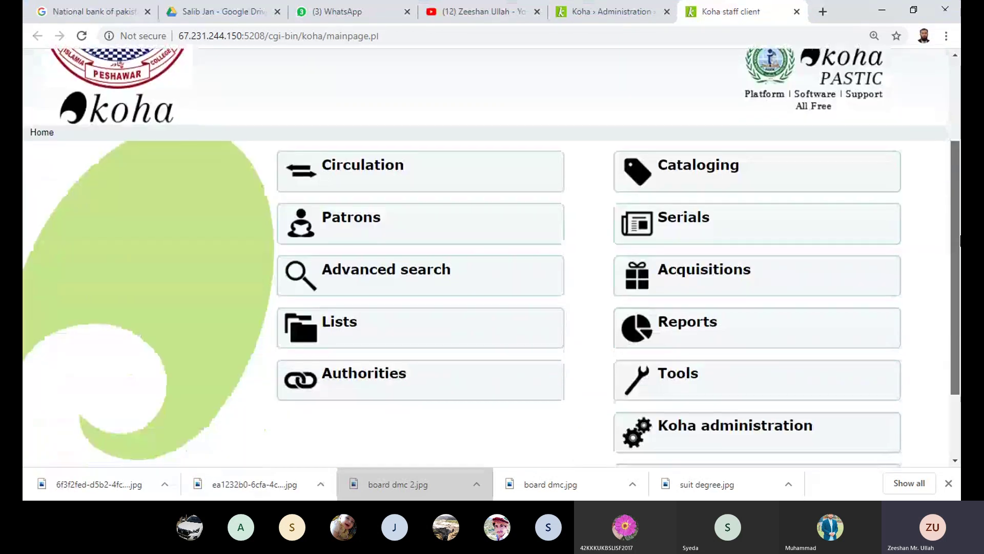
scroll(491, 256, down, 1)
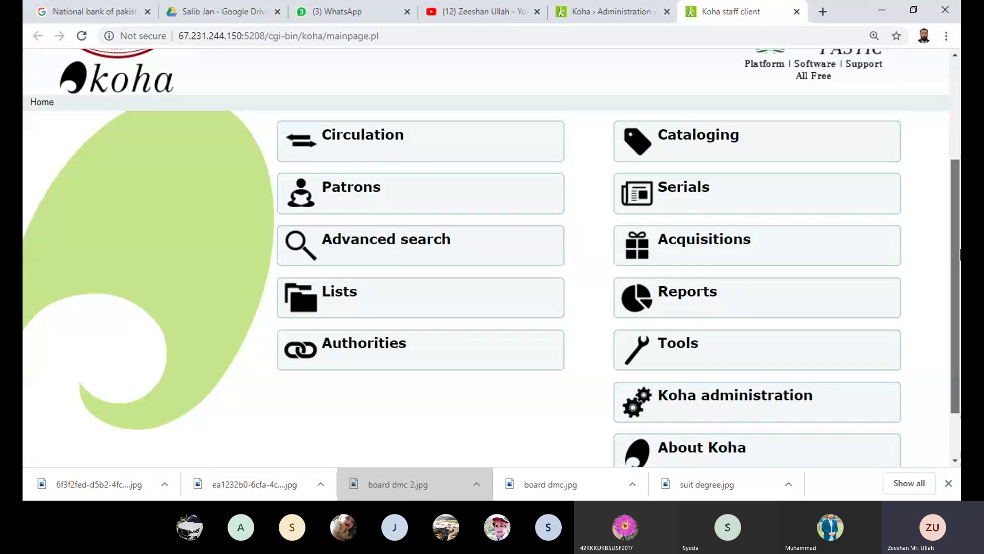
click(692, 149)
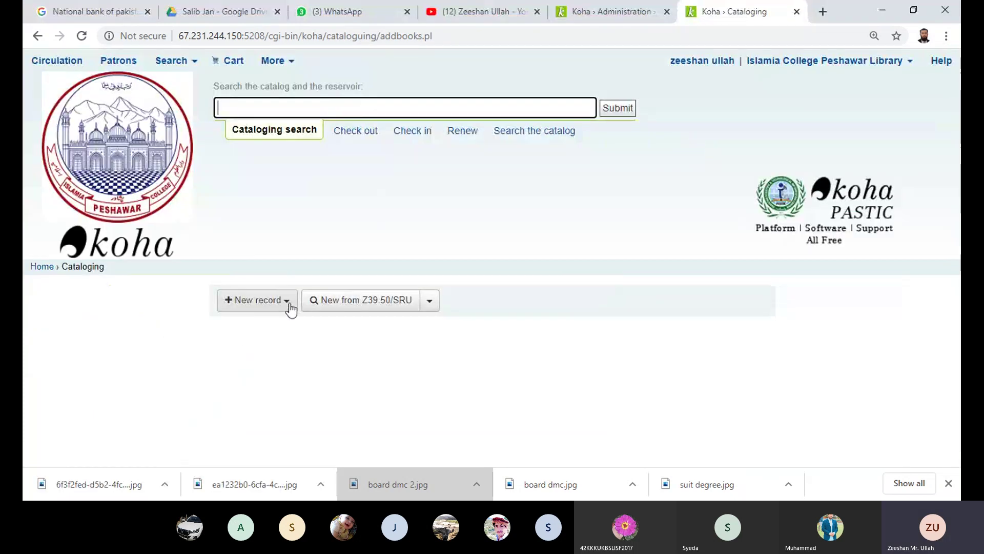
Step: Start a new catalog record with the Default framework, look through its fields, and return to the Cataloging page
click(290, 305)
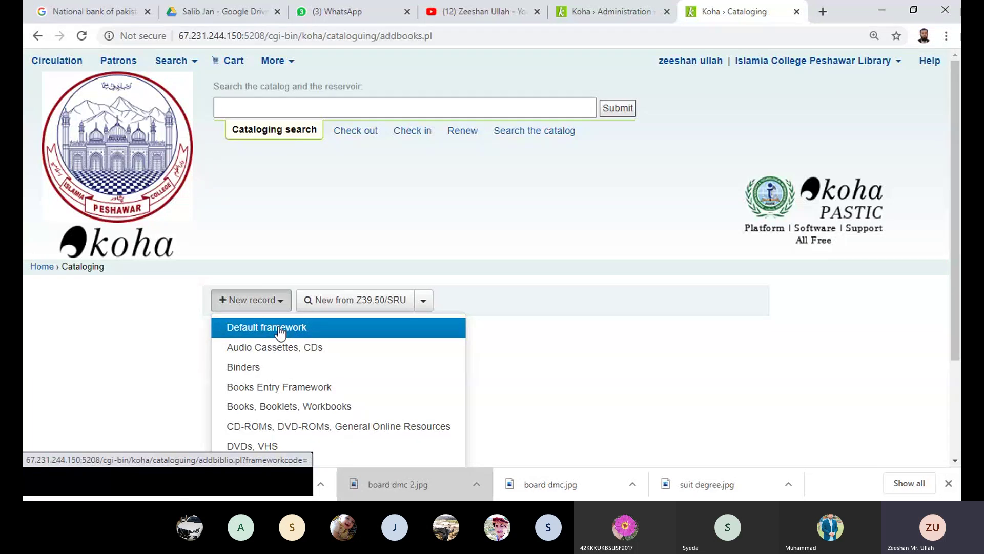
click(279, 328)
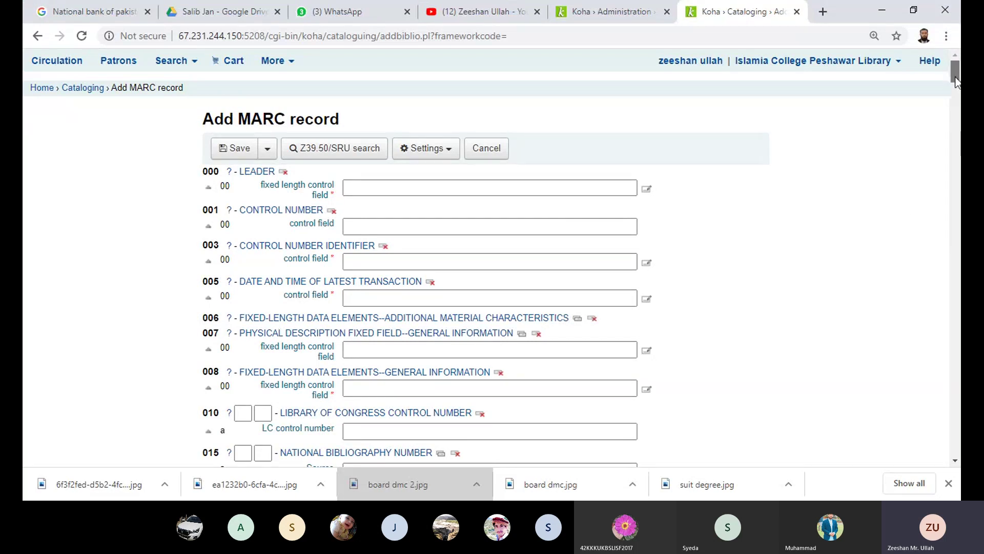
drag(955, 72, 955, 269)
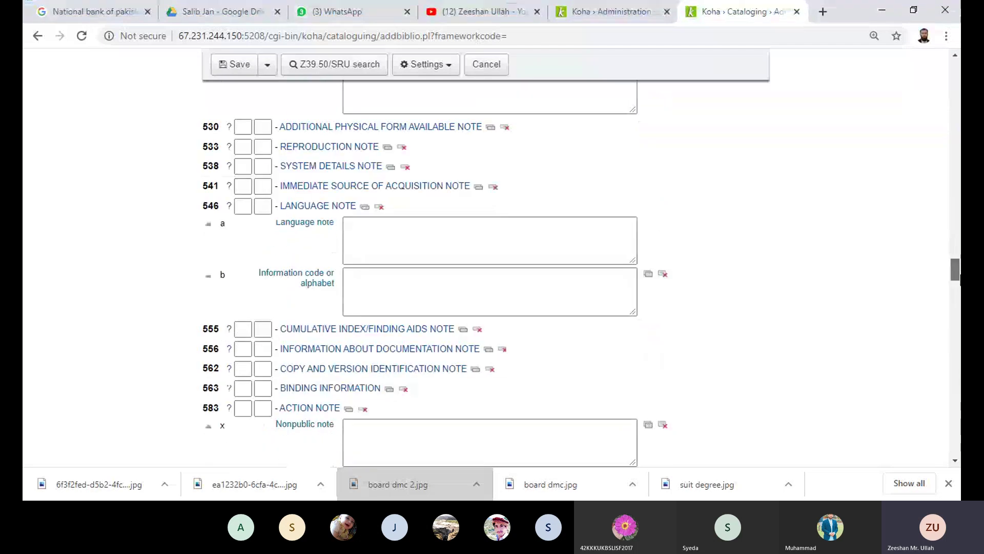
right_click(34, 41)
click(41, 57)
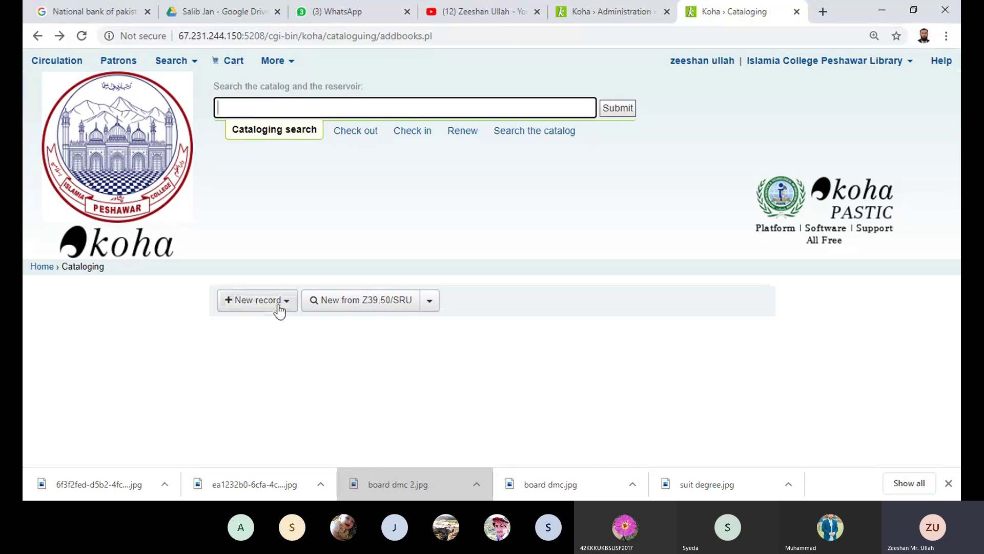
Step: Start a new catalog record with the Zee Default framework and review its fields from tag 000 to 020
click(292, 313)
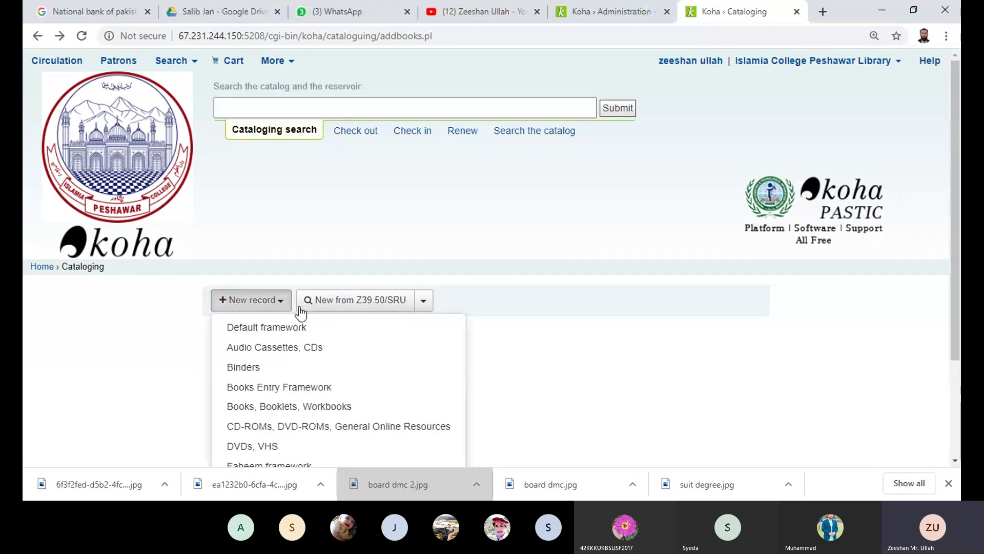
scroll(959, 297, down, 2)
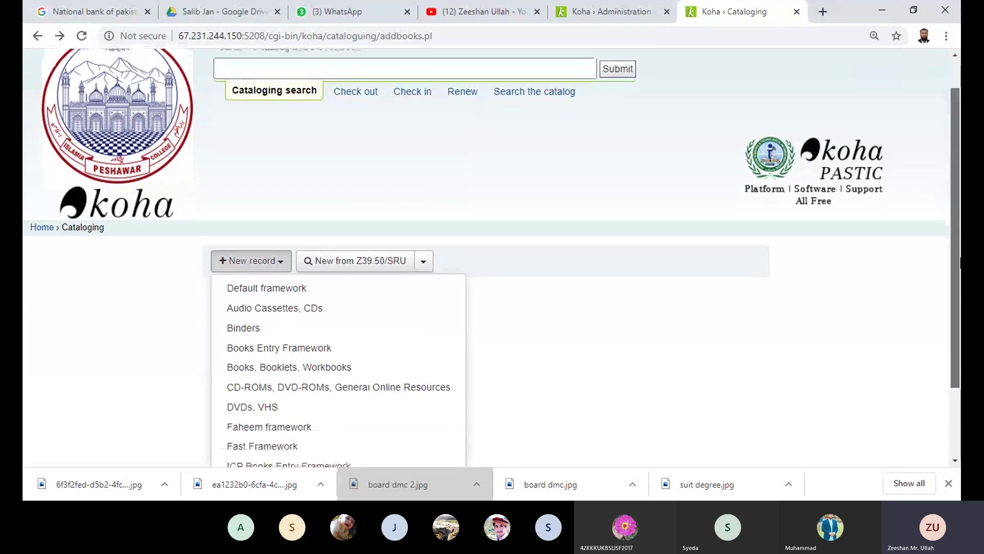
scroll(960, 303, down, 1)
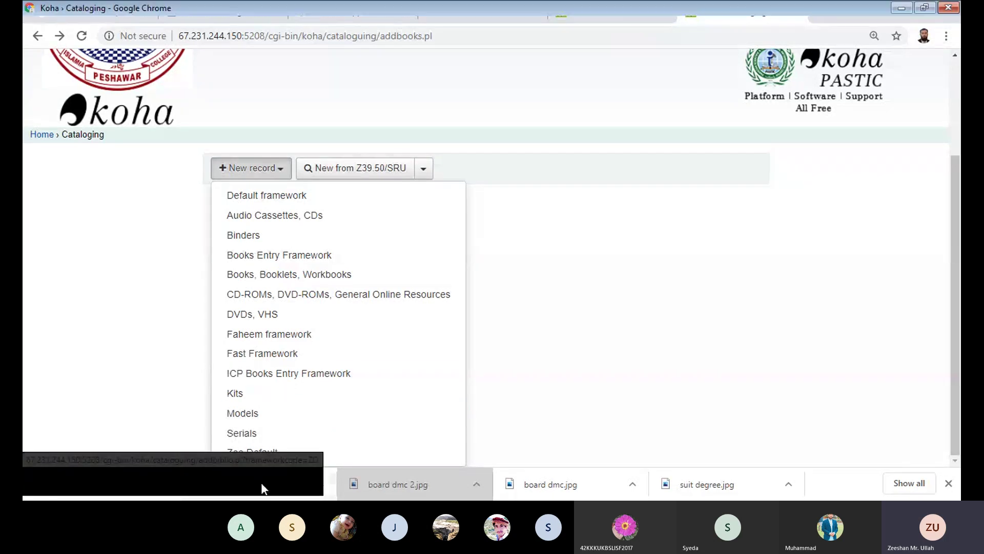
click(260, 460)
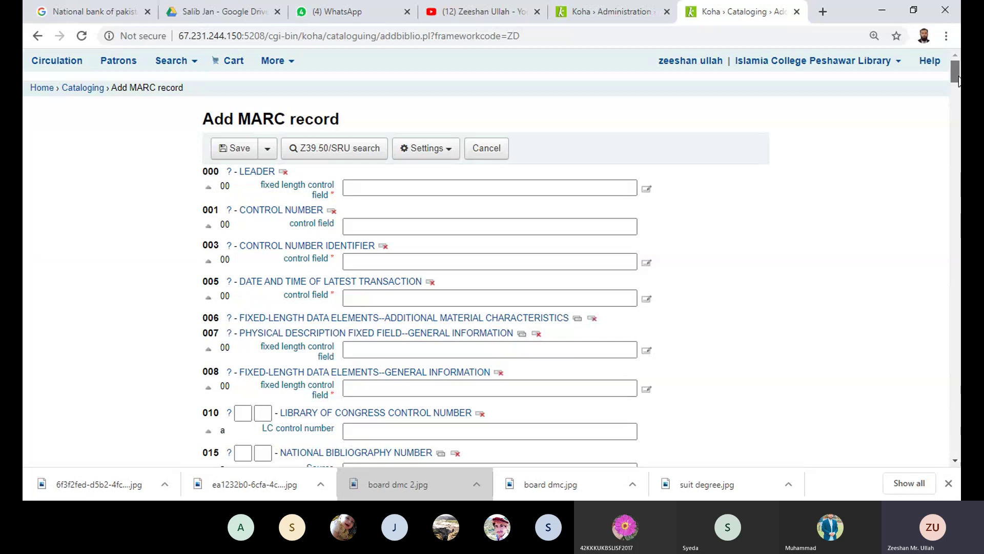
scroll(575, 92, down, 1)
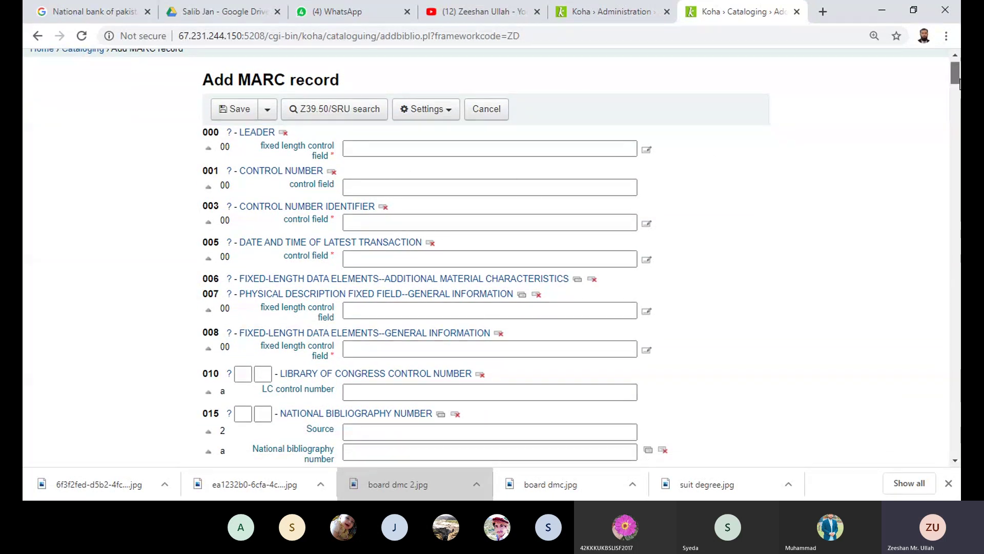
scroll(960, 82, down, 3)
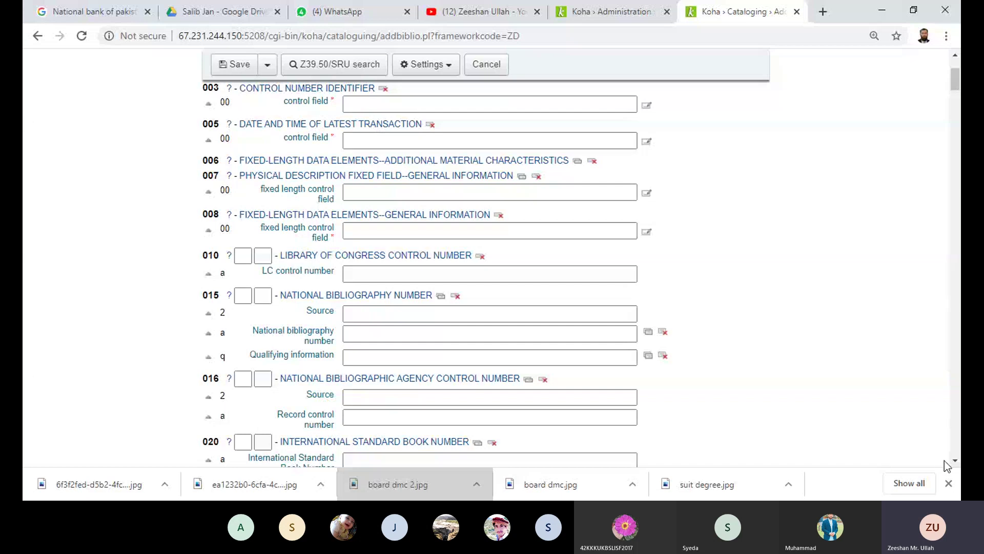
mouse_move(960, 76)
mouse_down()
mouse_move(958, 207)
mouse_move(959, 66)
mouse_up()
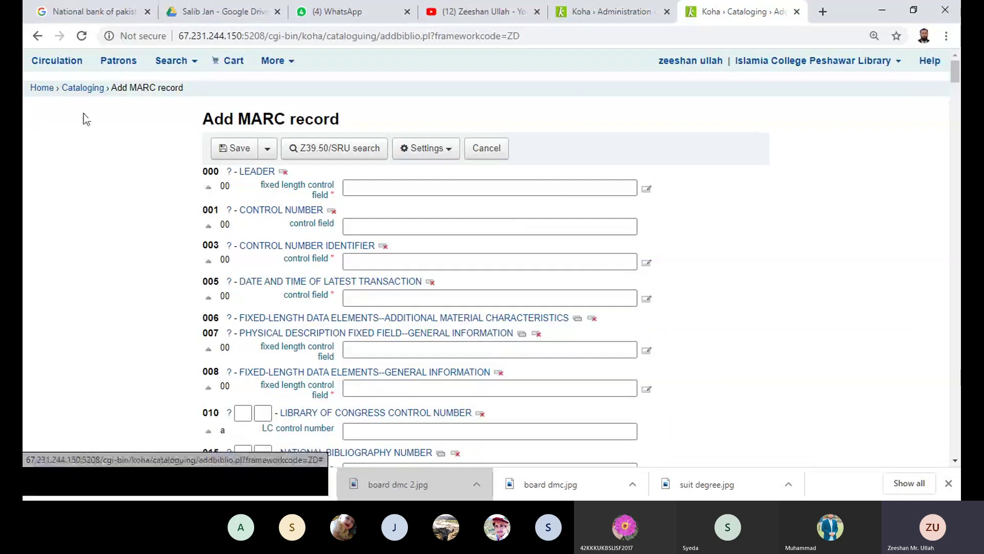
Step: Change the new record's framework to Books Entry Framework and check the tags between 008 and 016 against the framework's tag list
click(454, 150)
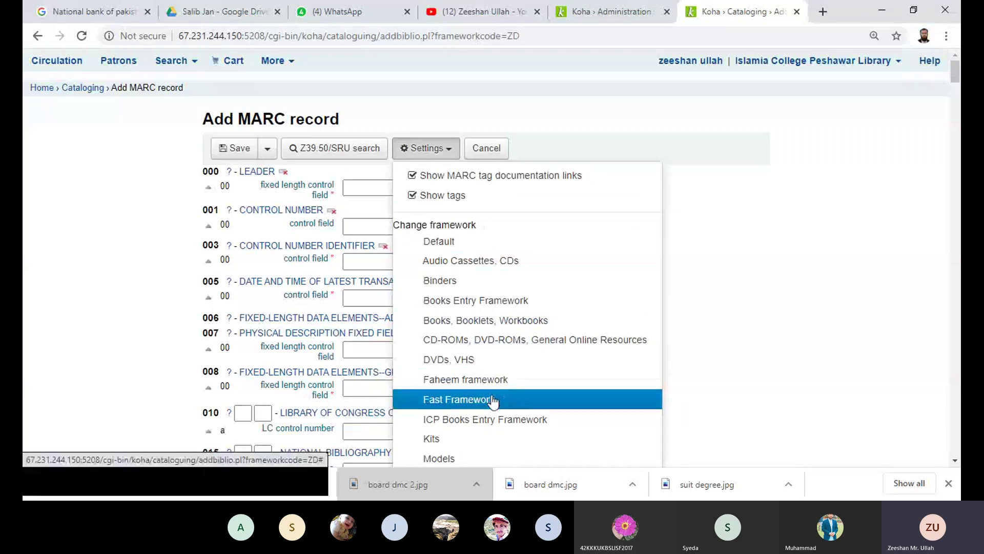
click(474, 304)
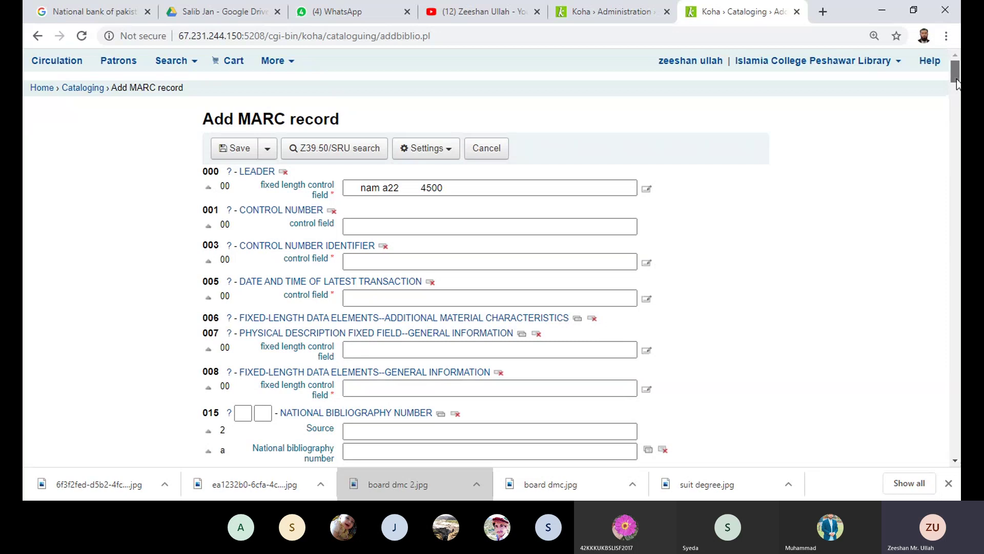
drag(956, 83, 957, 89)
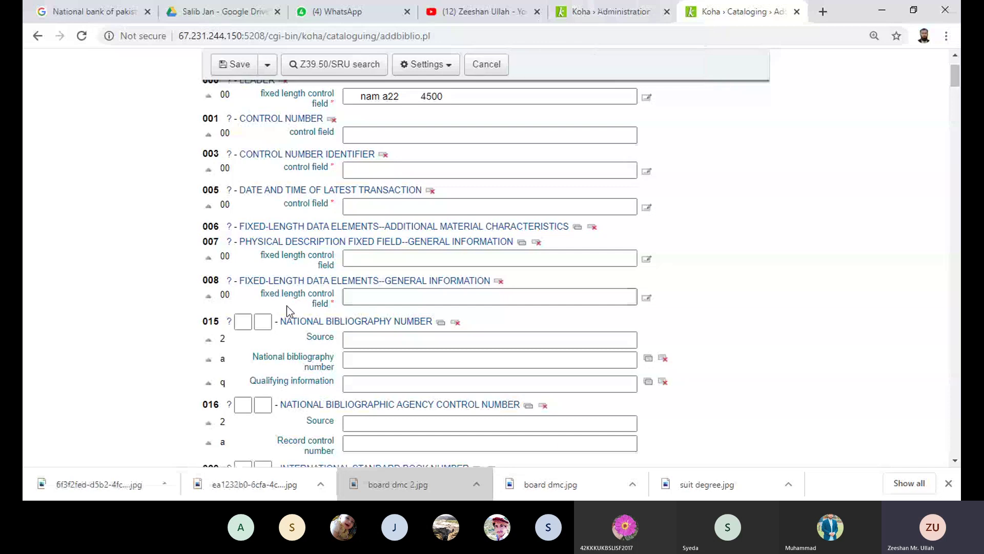
click(580, 11)
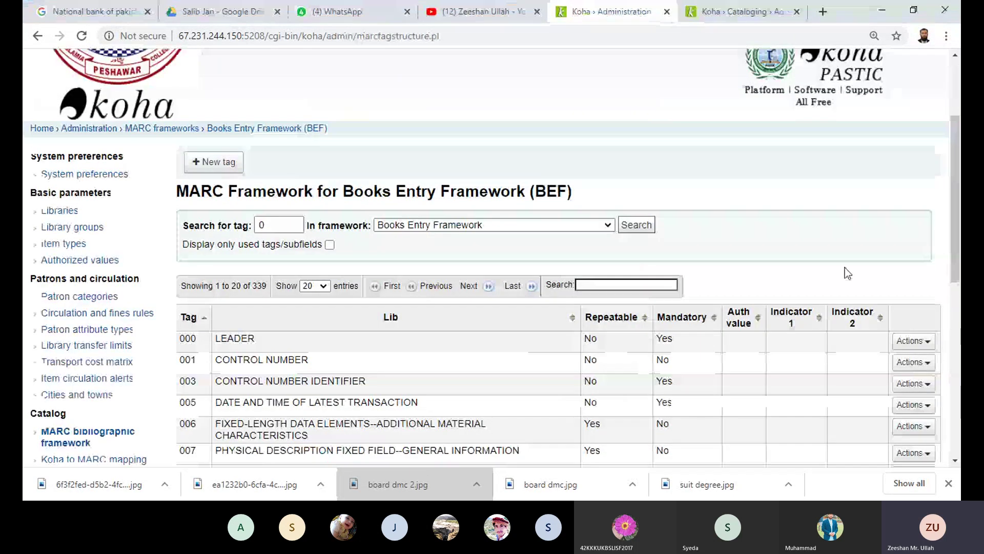
click(761, 15)
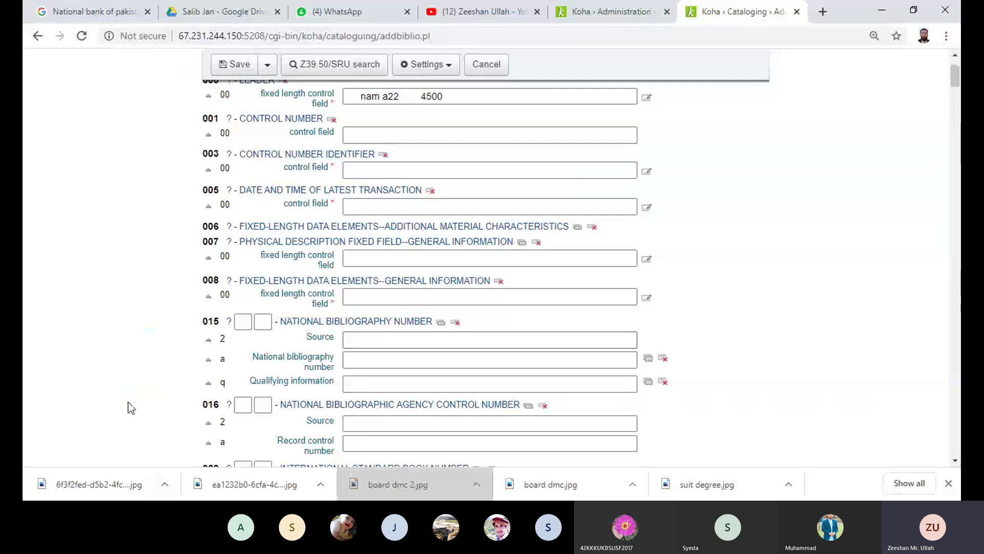
Step: Display only the used tags and subfields in the Books Entry Framework's tag list
click(595, 15)
scroll(306, 340, down, 1)
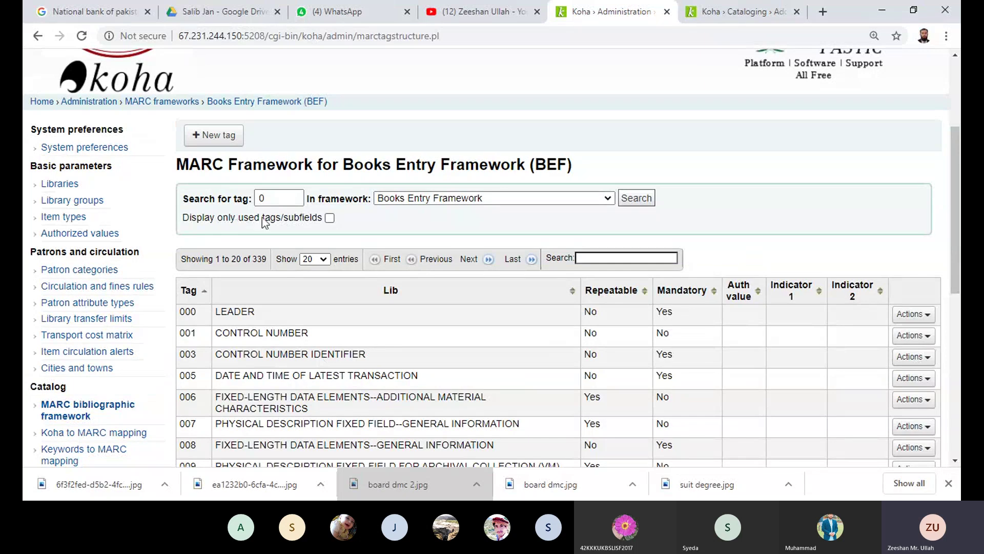
click(331, 219)
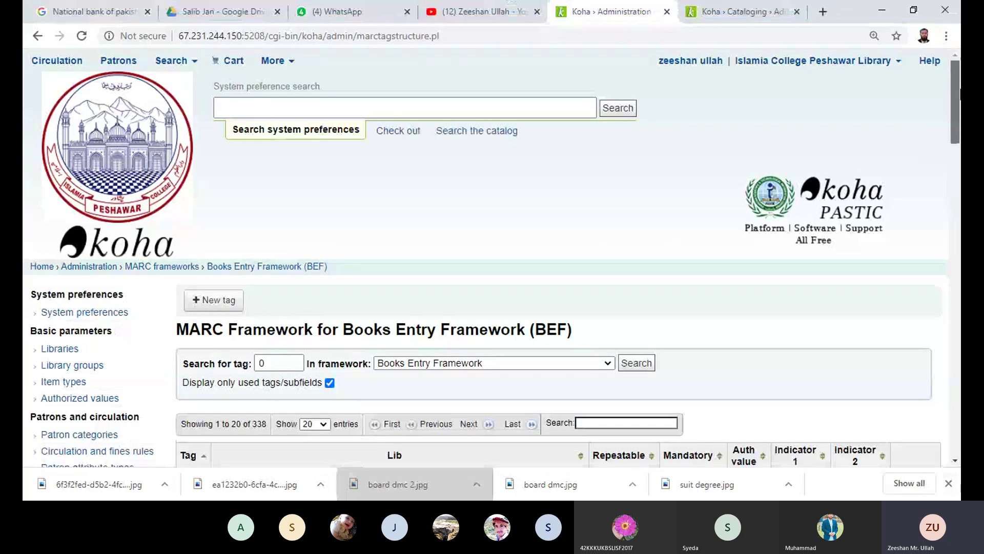
scroll(669, 252, down, 1)
scroll(492, 257, down, 2)
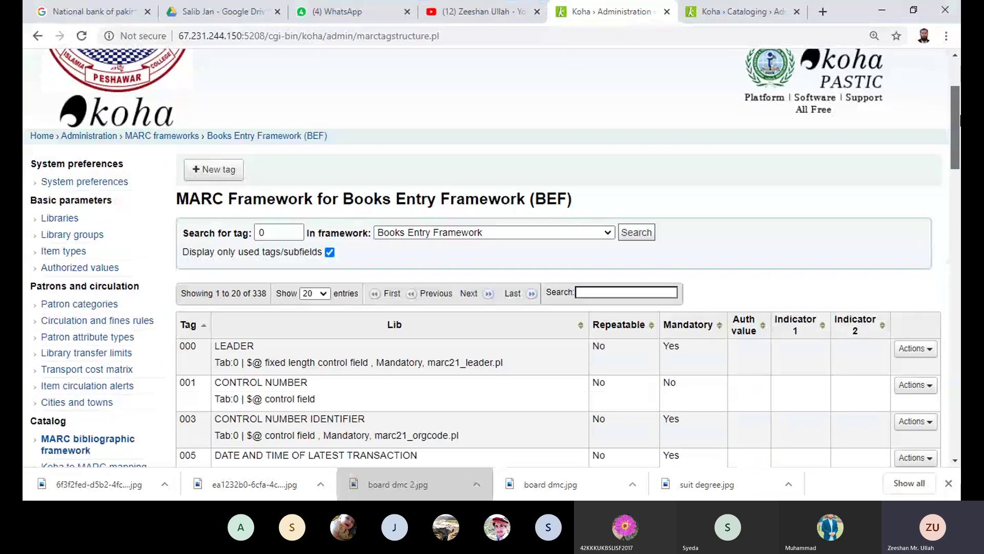
mouse_move(961, 120)
mouse_down()
mouse_move(960, 430)
mouse_move(961, 110)
mouse_up()
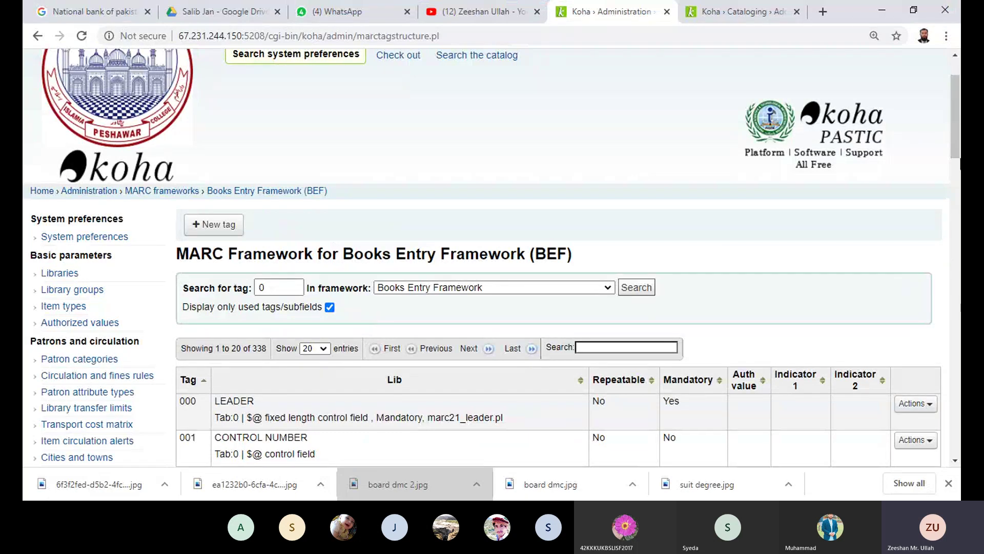
Step: Delete tag 015, National Bibliography Number, from the Books Entry Framework and acknowledge the deletion
drag(956, 123, 961, 218)
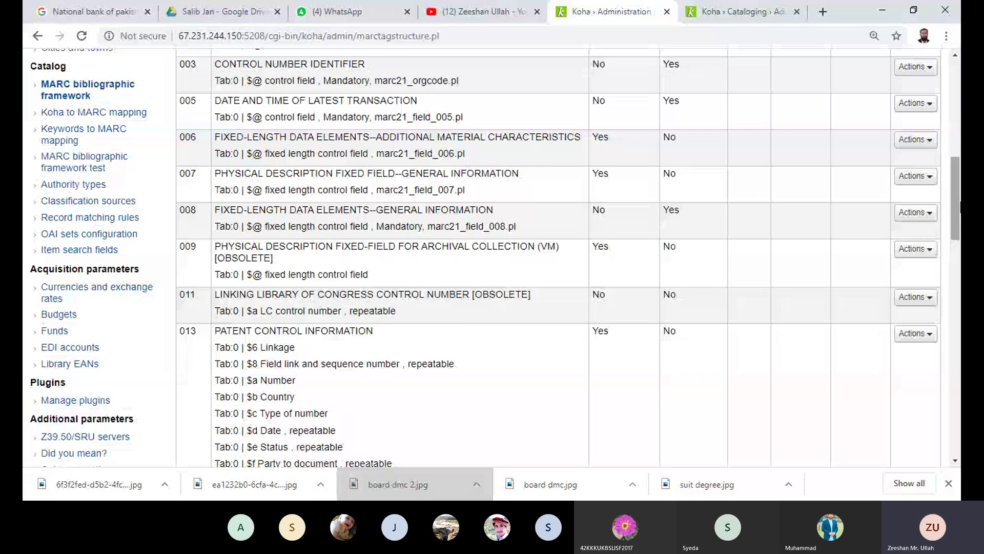
drag(960, 208, 960, 274)
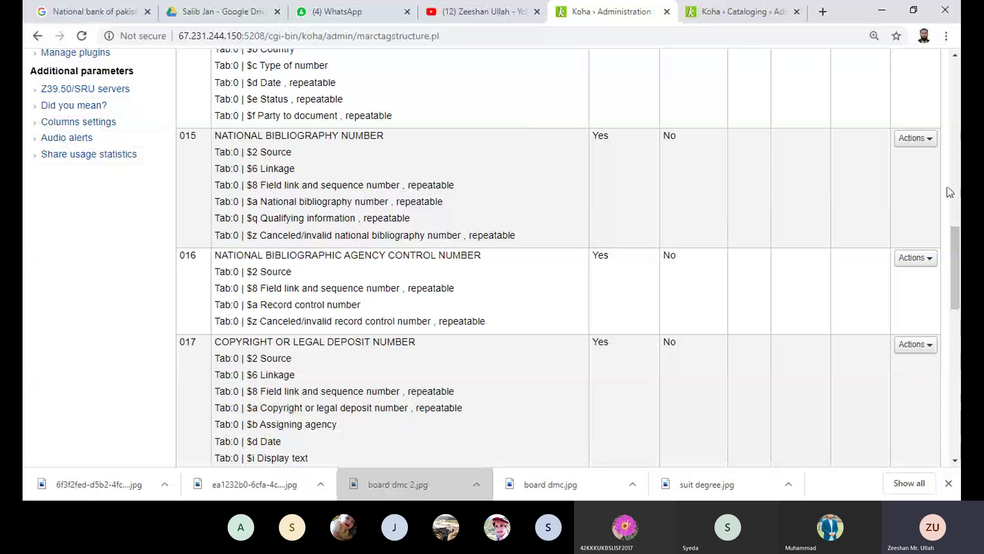
click(926, 138)
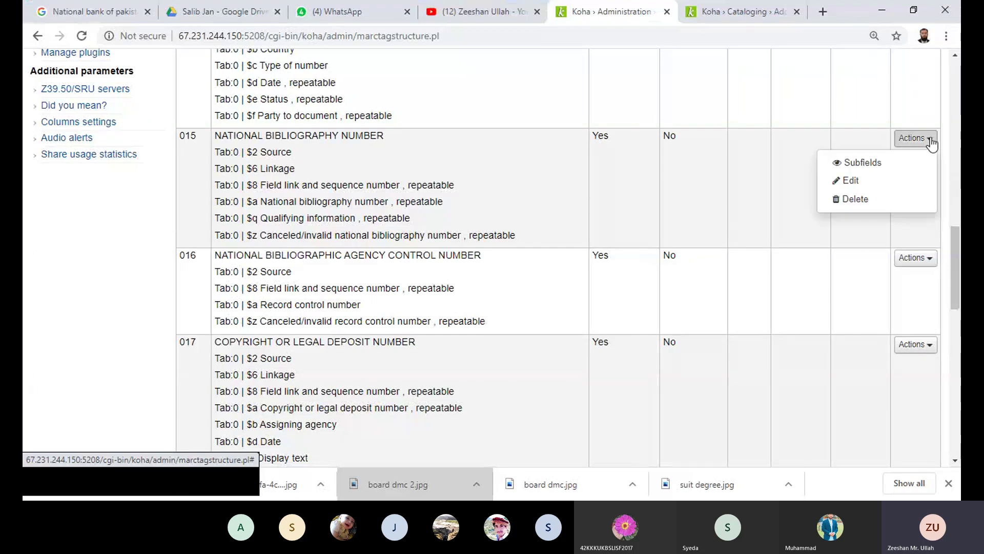
click(856, 199)
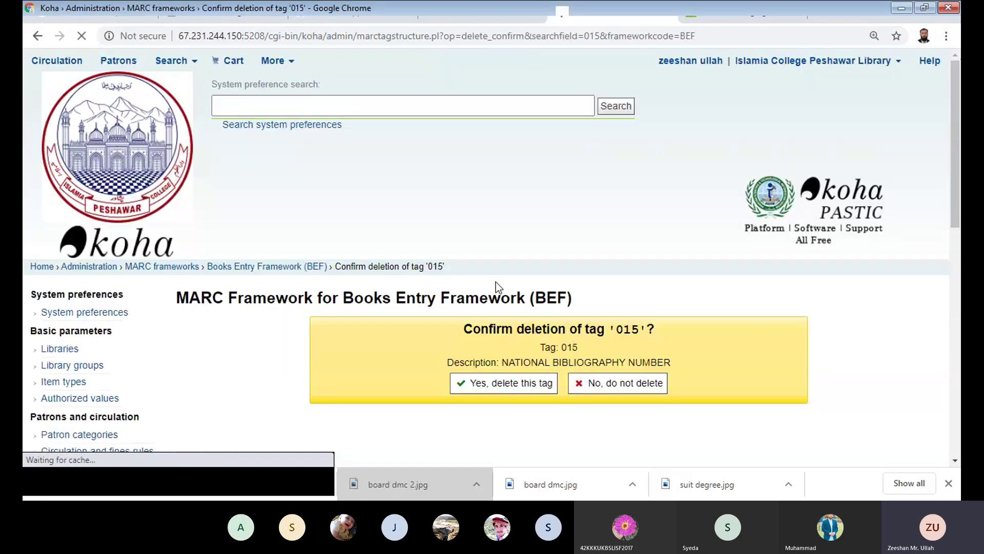
click(507, 388)
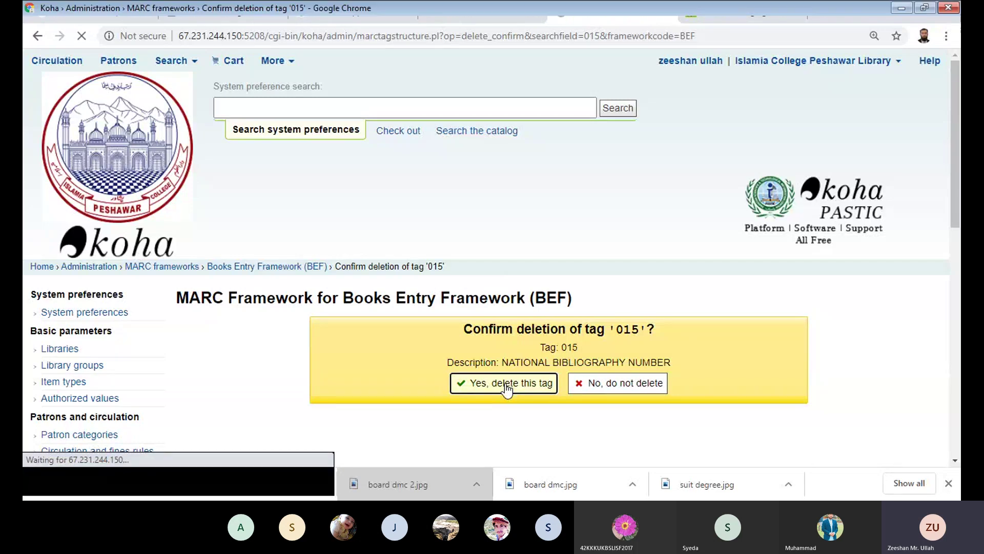
click(573, 351)
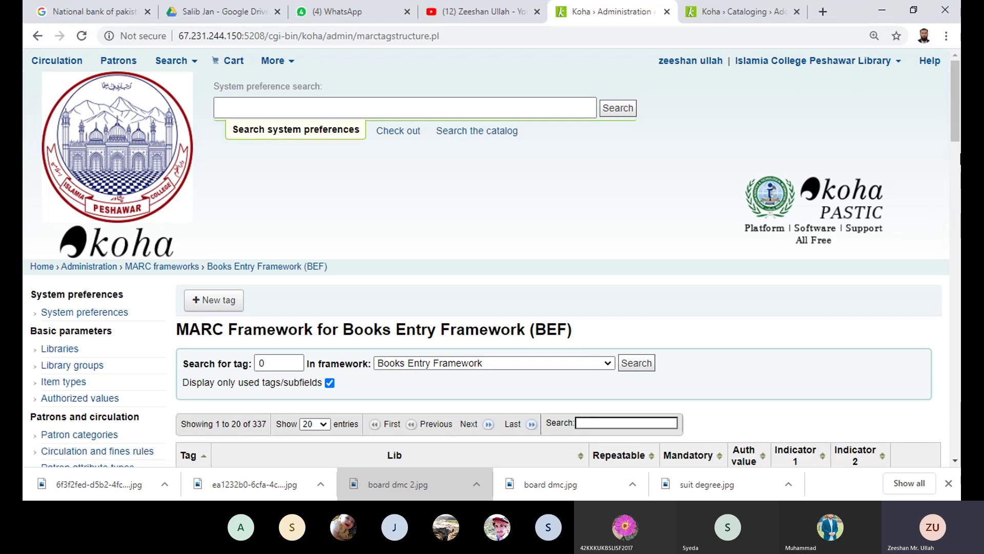
Step: Reload the cataloging form, switch its framework to Books Entry Framework again, and check the tags following 008
click(738, 12)
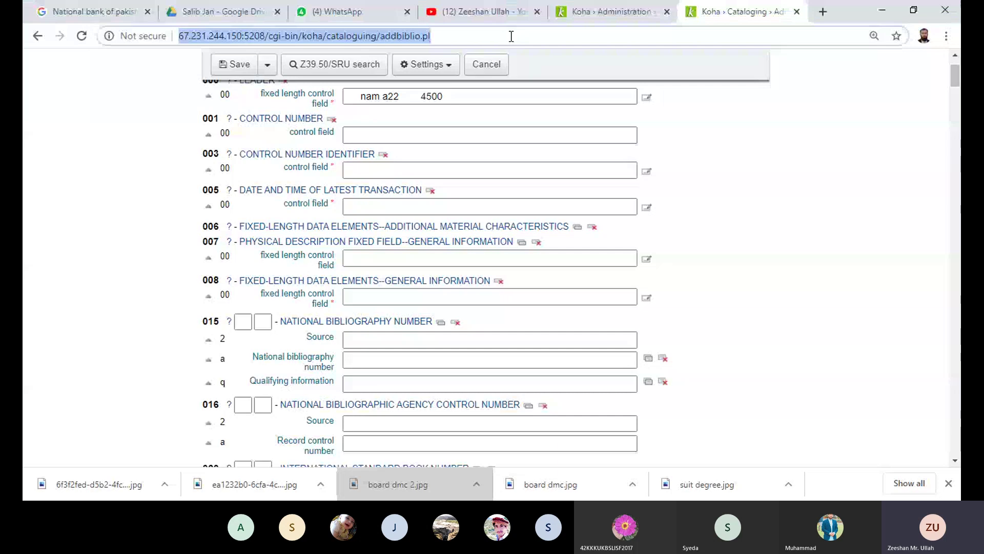
key(Return)
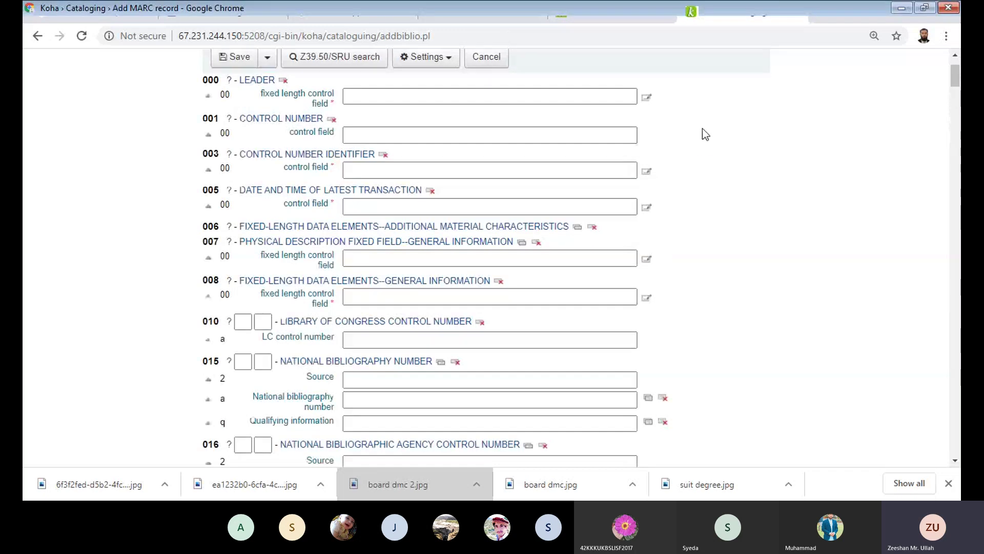
click(35, 37)
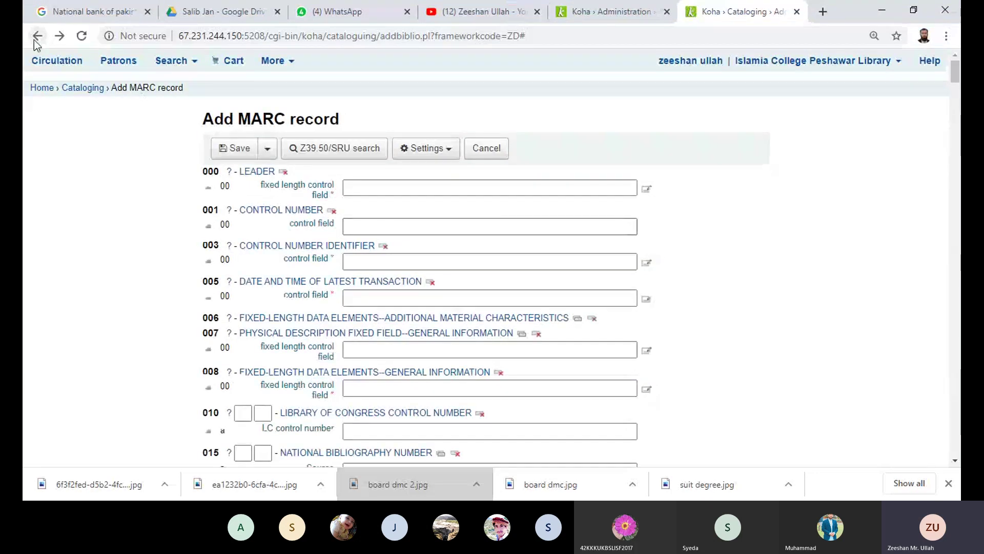
click(34, 40)
click(450, 149)
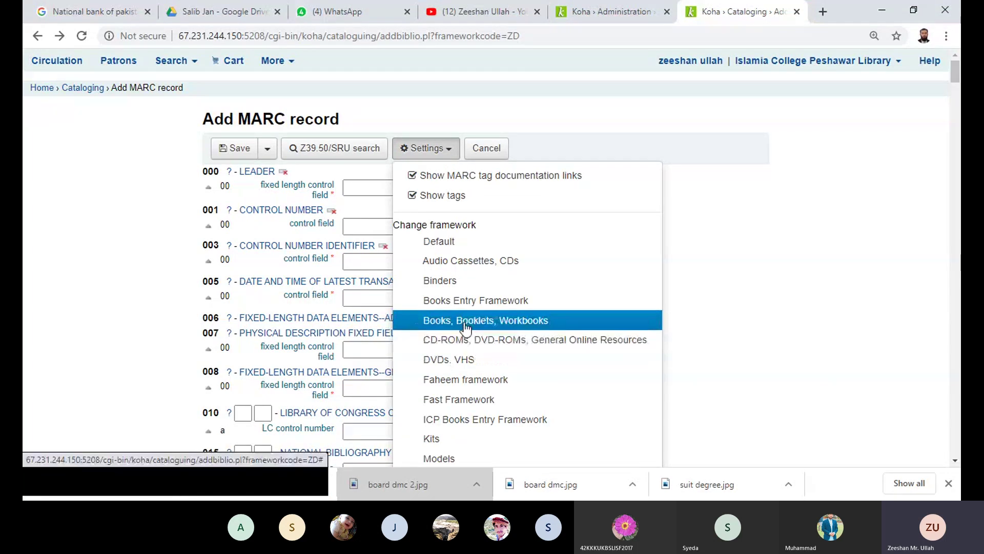
click(464, 300)
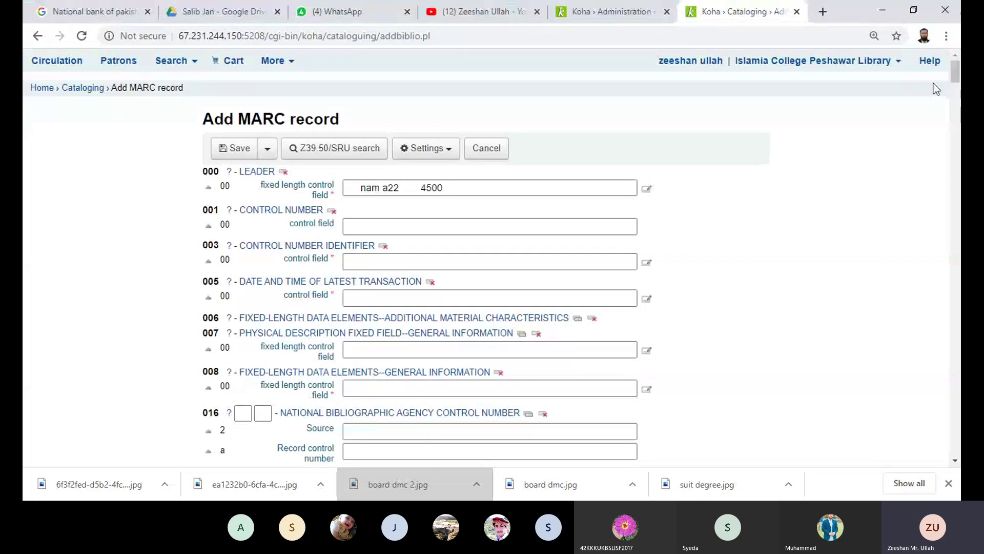
drag(959, 74, 958, 77)
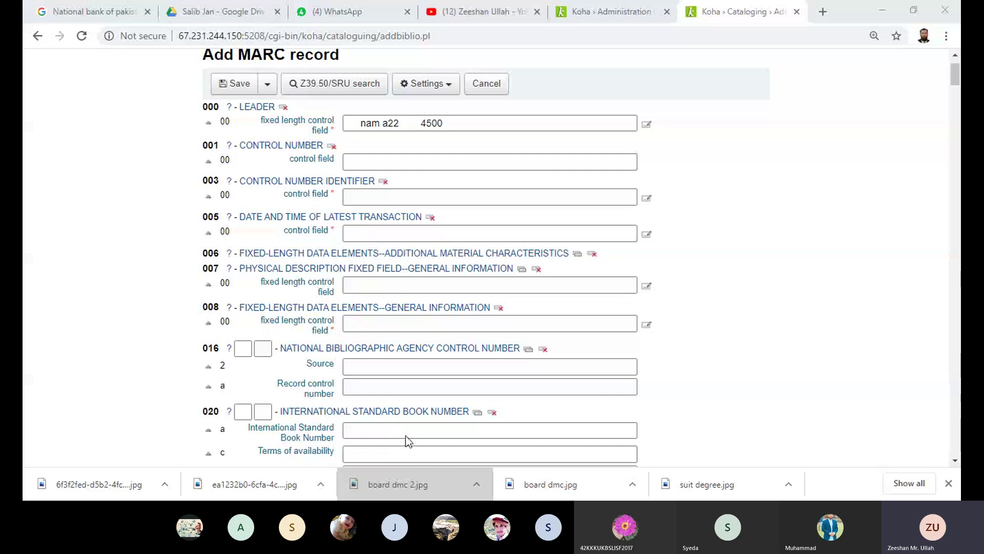
Step: Return to the MARC framework administration and list the used tags of the ICP Books Entry Framework instead of the Books Entry Framework
click(583, 15)
drag(956, 128, 958, 156)
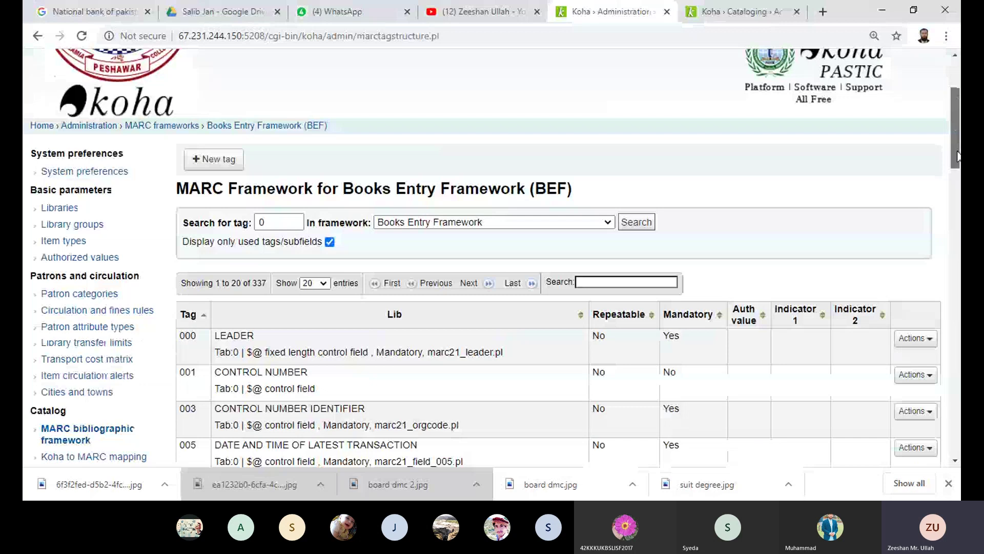
drag(958, 157, 953, 167)
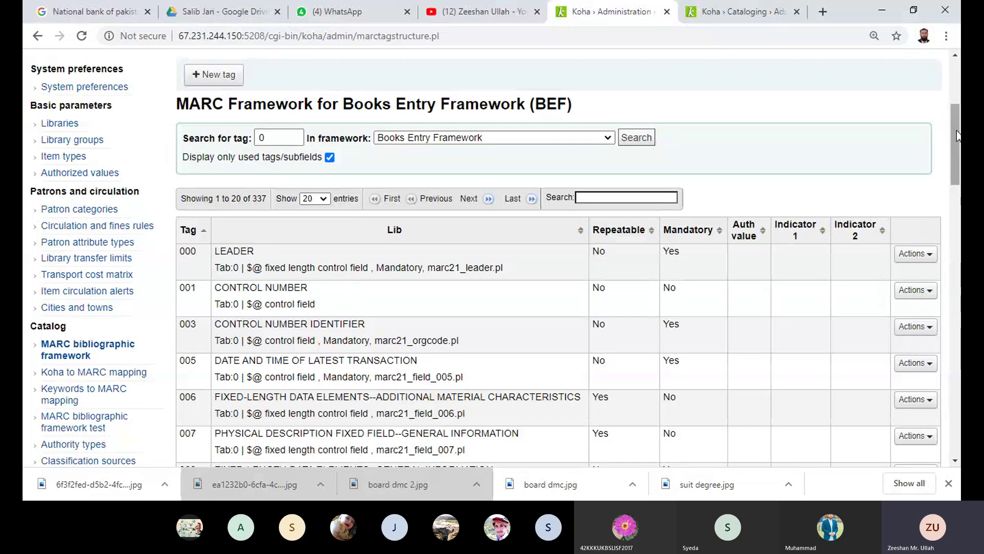
drag(957, 135, 958, 145)
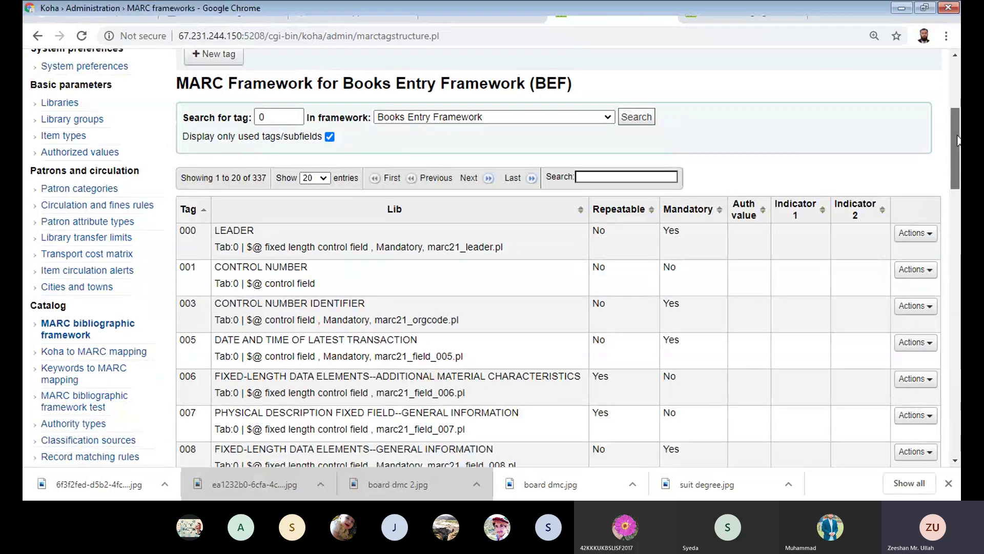
scroll(665, 211, up, 3)
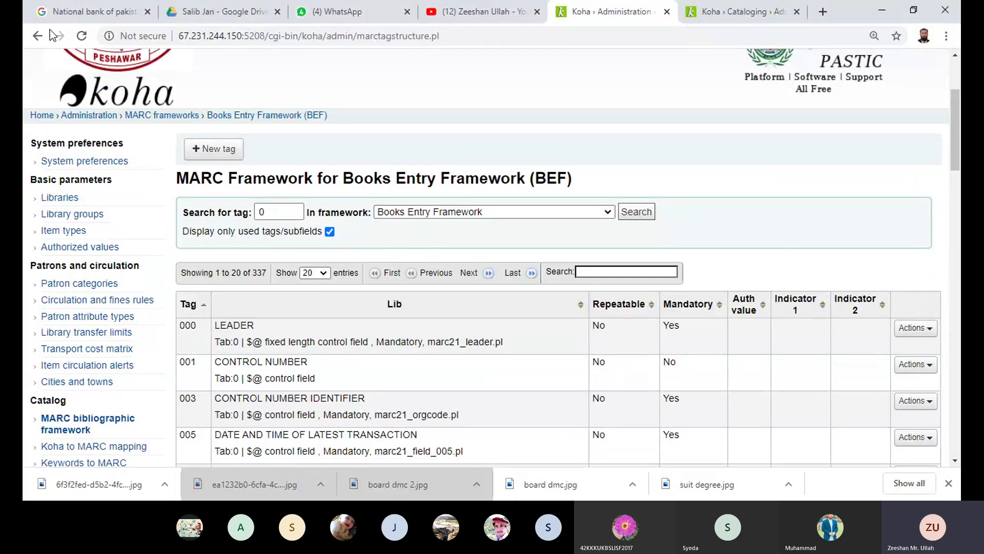
click(534, 279)
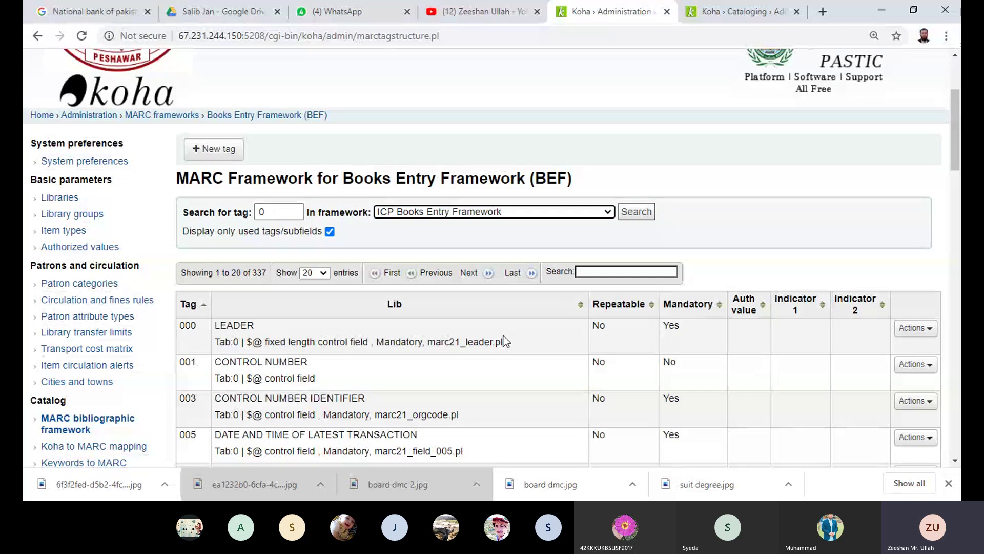
click(636, 213)
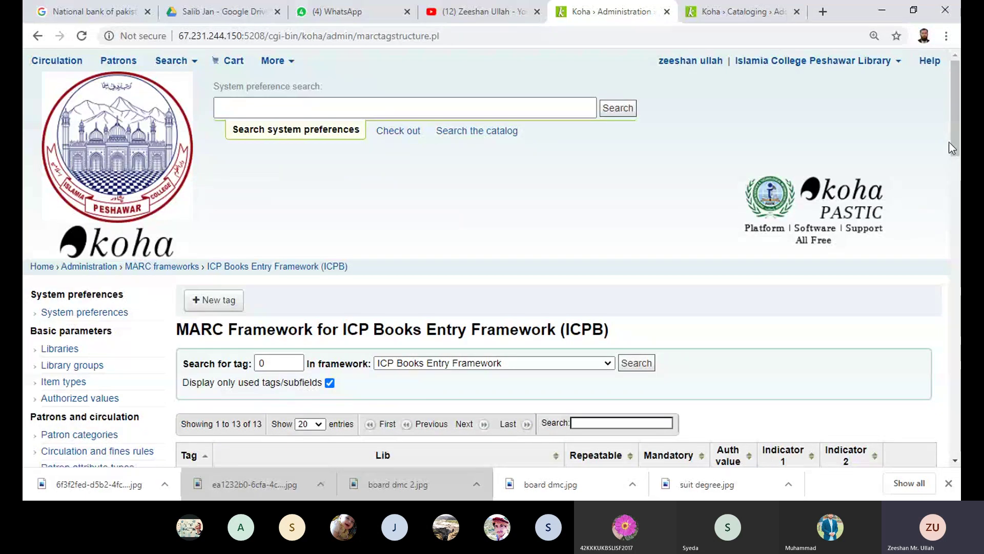
Step: Review the ICP Books Entry Framework's tags and subfields from 000 Leader through 952 Location and Item Information
scroll(960, 129, down, 3)
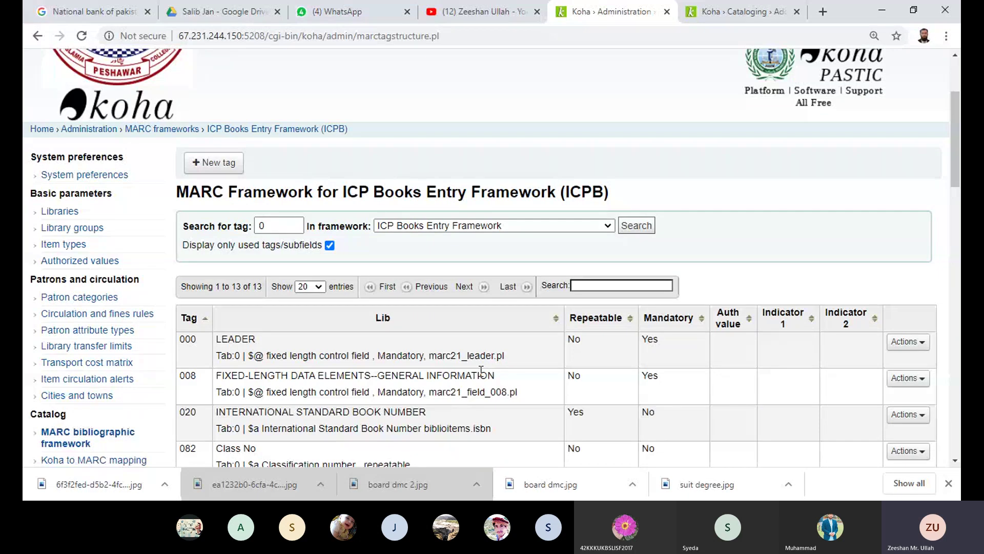
scroll(481, 370, down, 5)
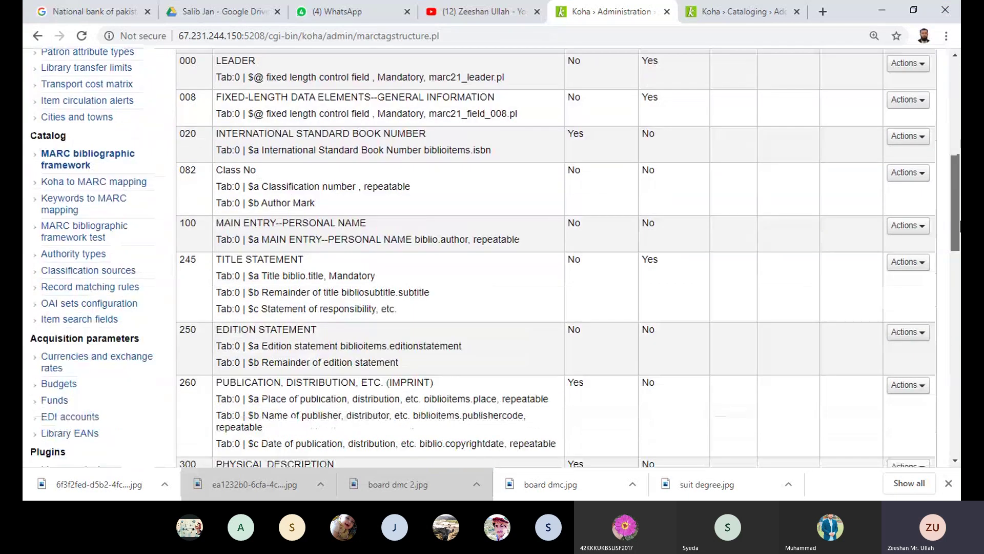
drag(959, 202, 960, 449)
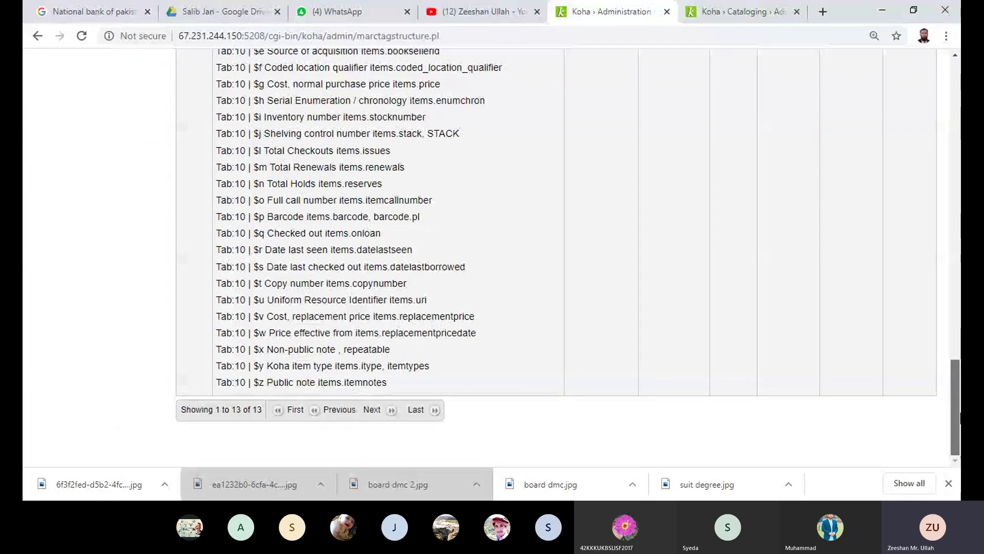
drag(960, 415, 957, 176)
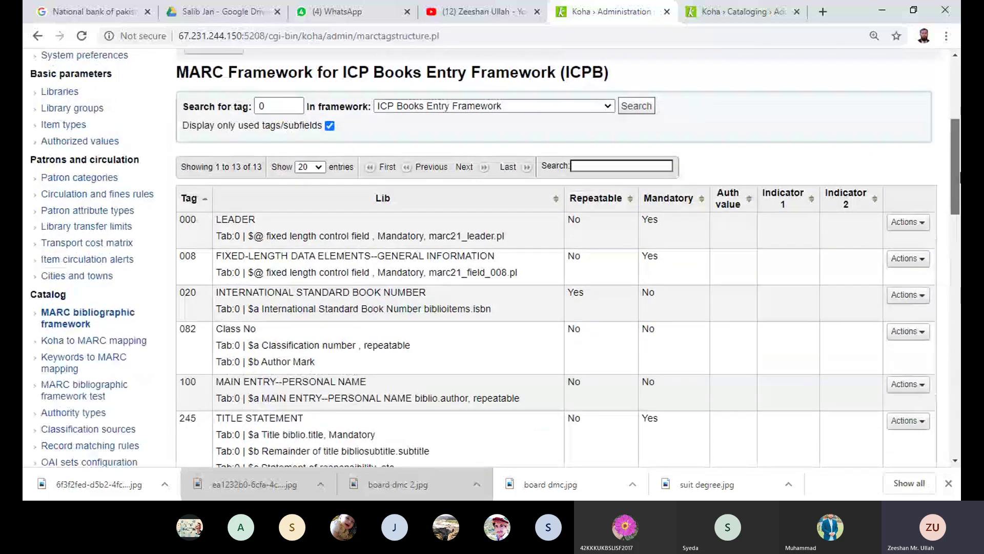
scroll(586, 267, up, 3)
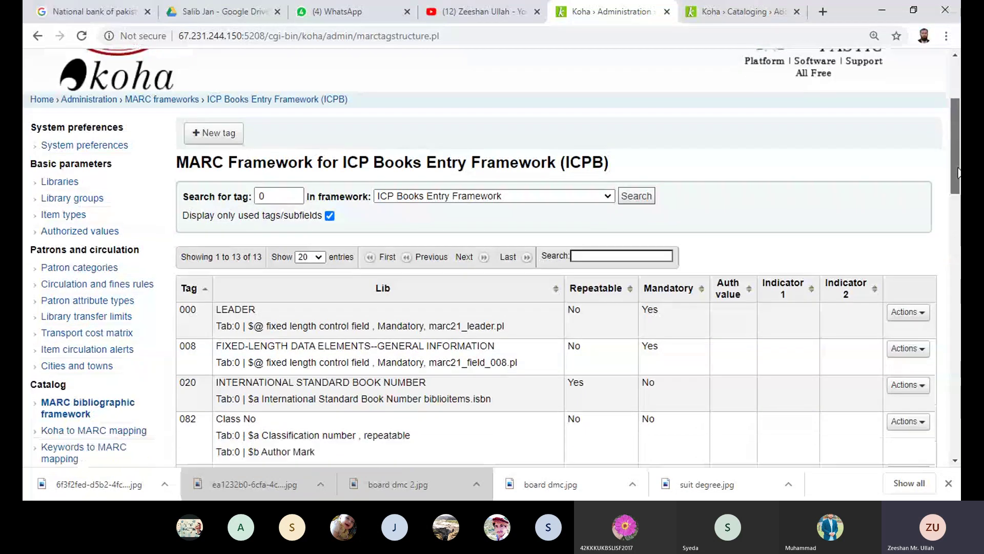
drag(958, 162, 960, 225)
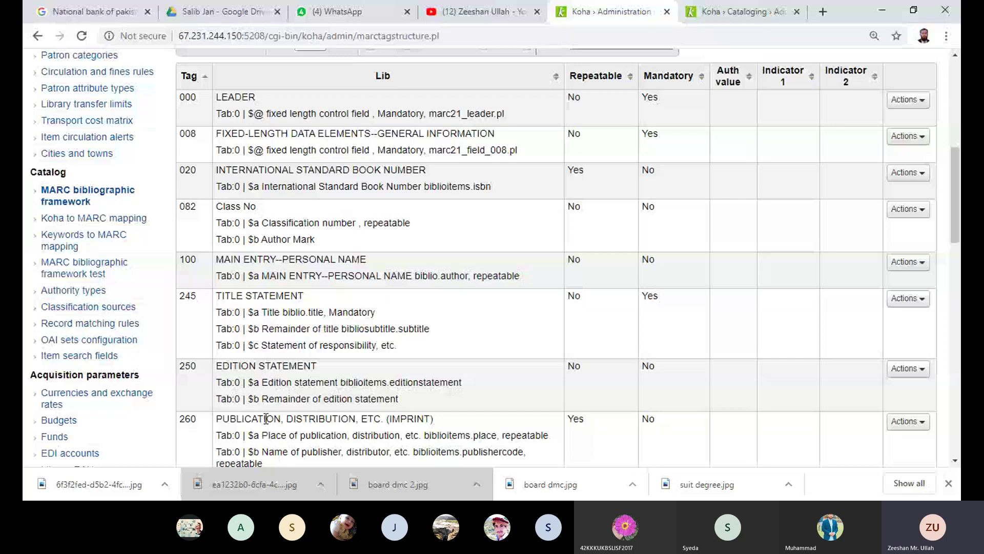
scroll(224, 321, down, 6)
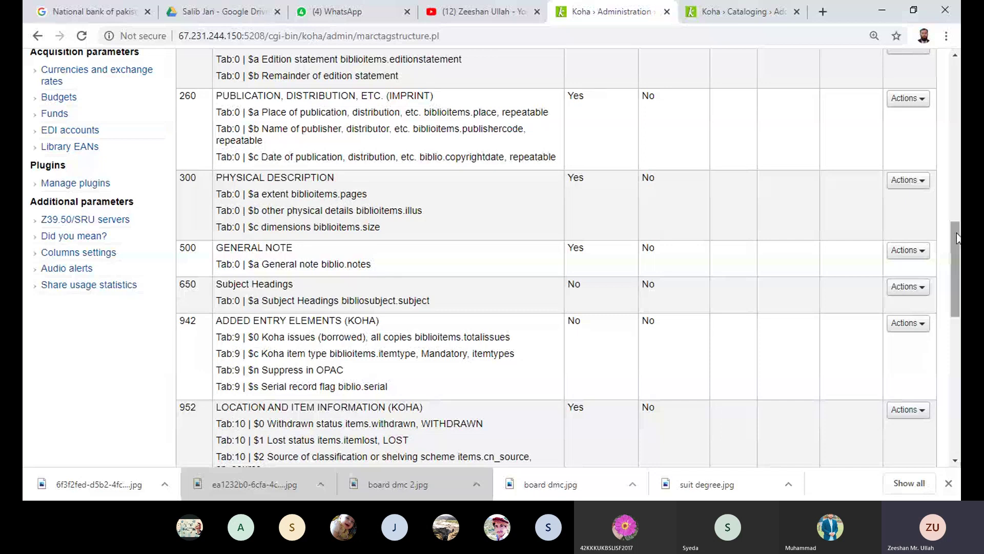
drag(957, 238, 958, 374)
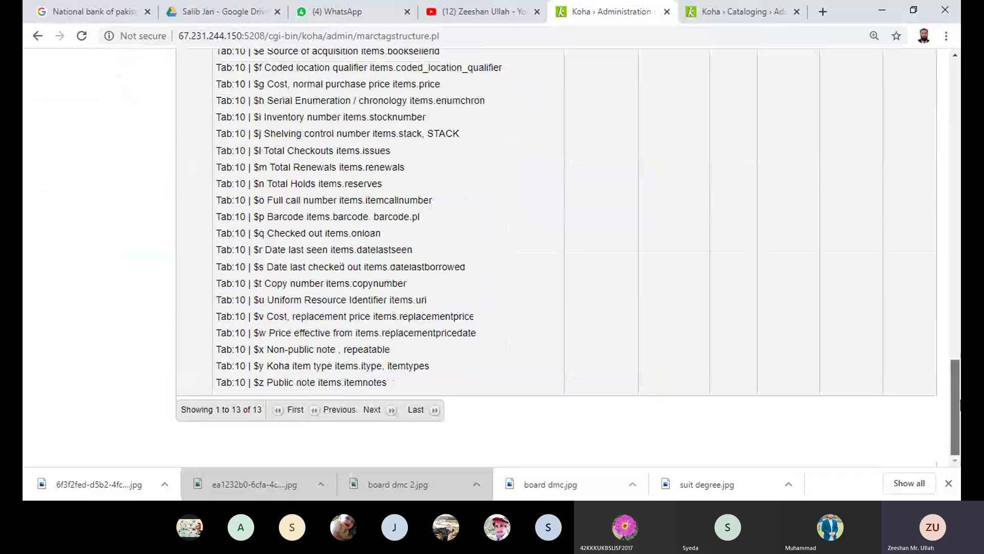
scroll(957, 405, up, 3)
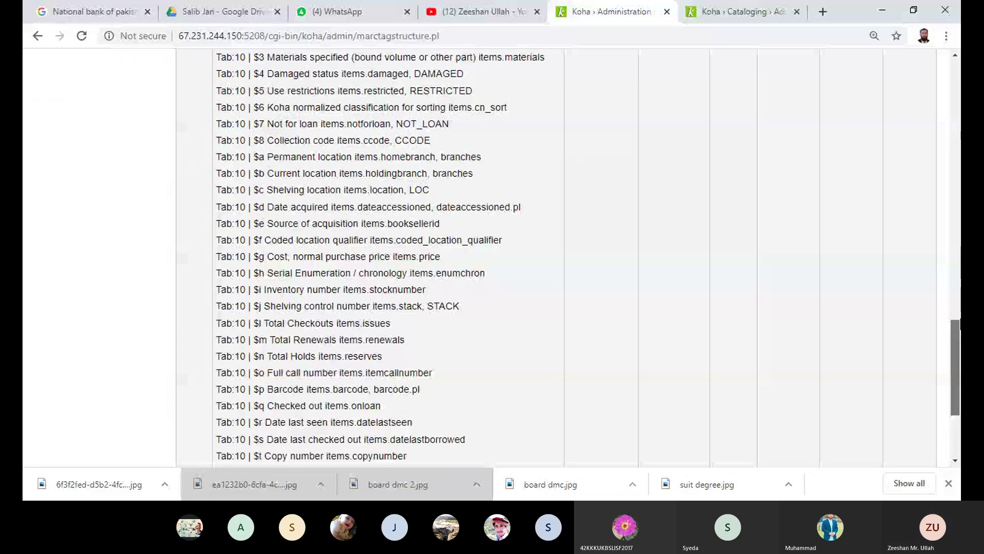
Step: Go back to the MARC frameworks list and export the ICP Books Entry Framework (ICPB) to a CSV spreadsheet
key(alt+Left)
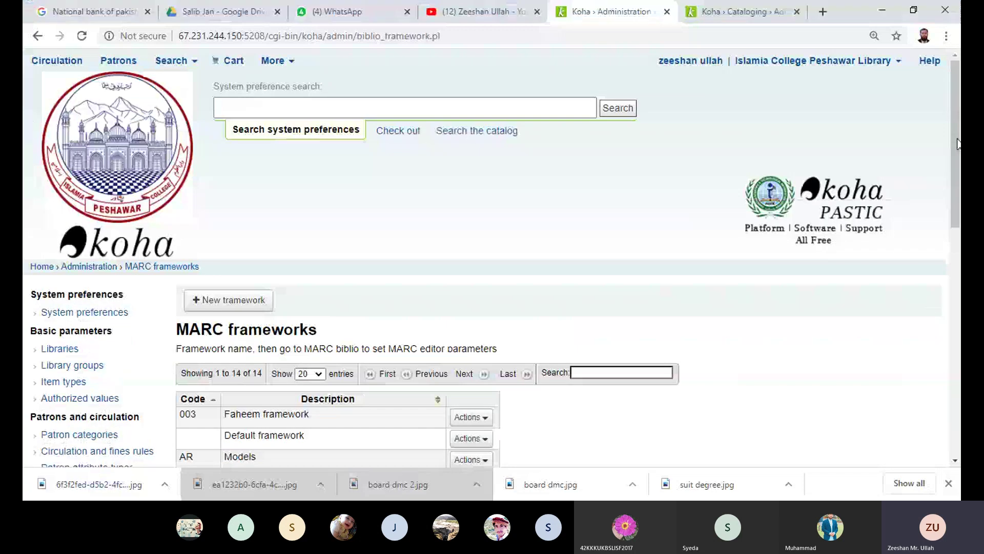
scroll(356, 402, down, 4)
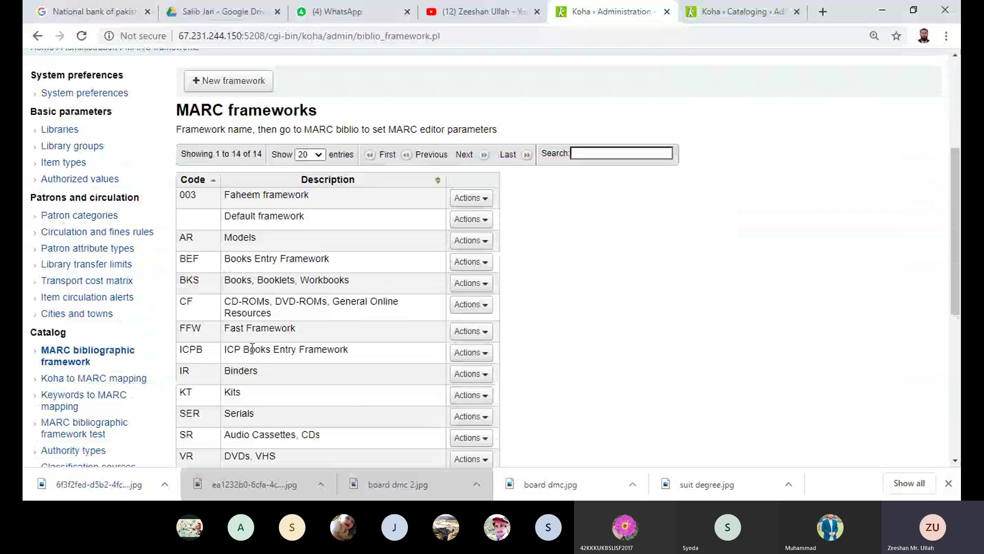
click(484, 356)
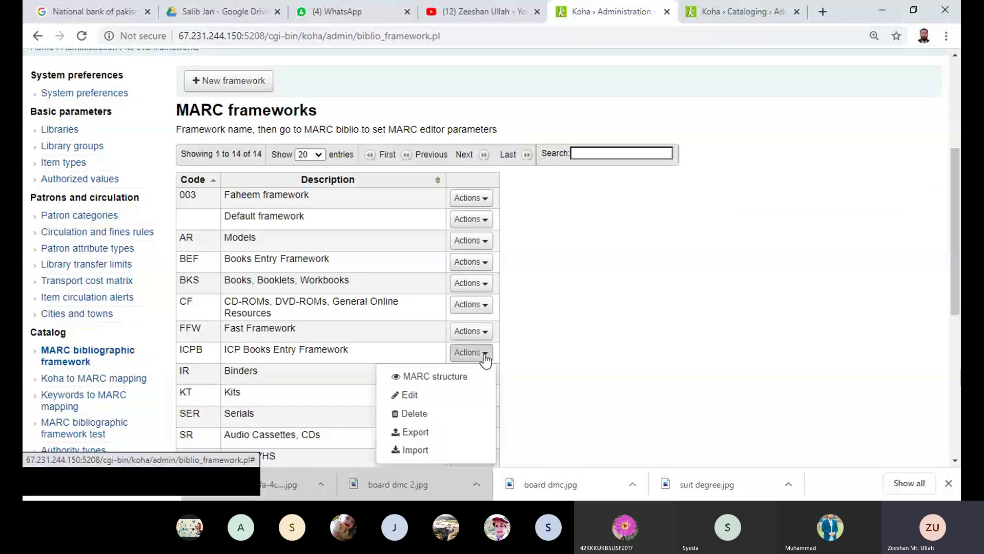
click(414, 437)
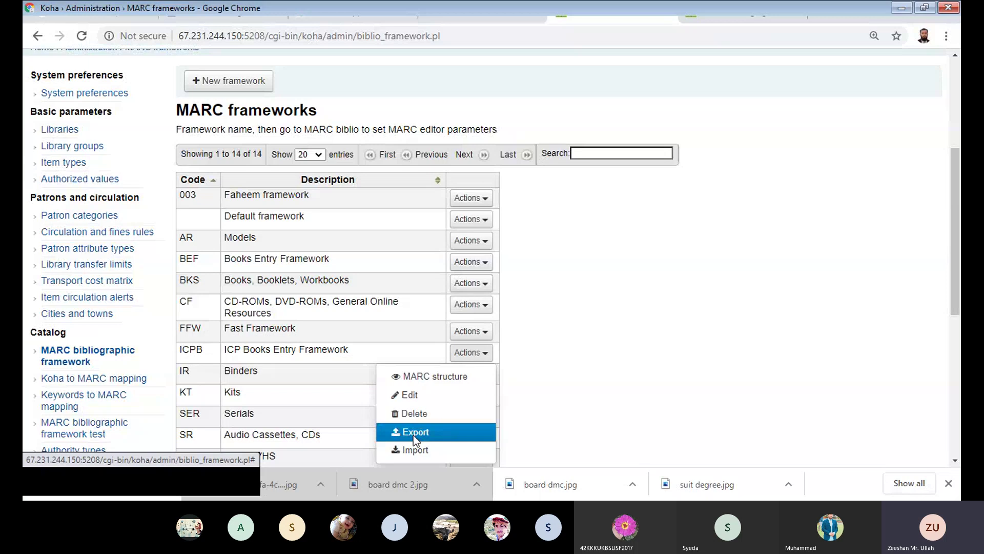
click(413, 435)
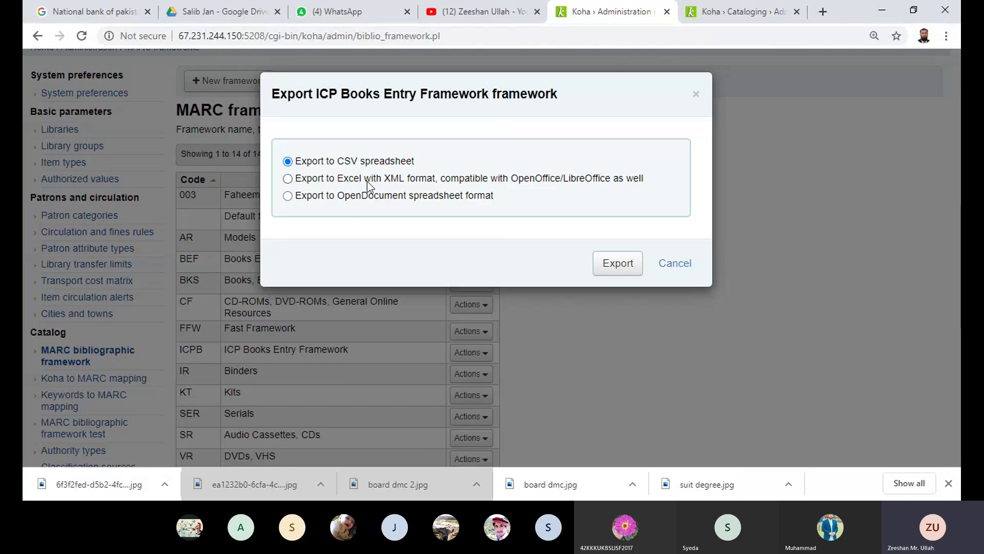
click(618, 263)
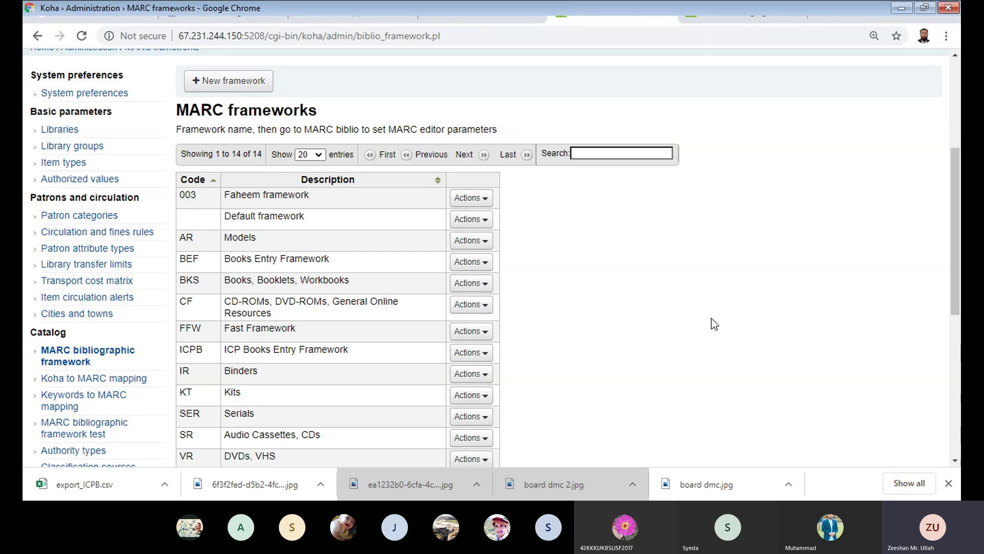
Step: Import the export_ICPB.csv file from Downloads into the Books Entry Framework (BEF), confirming that its current fields and subfields are overwritten
scroll(959, 241, down, 1)
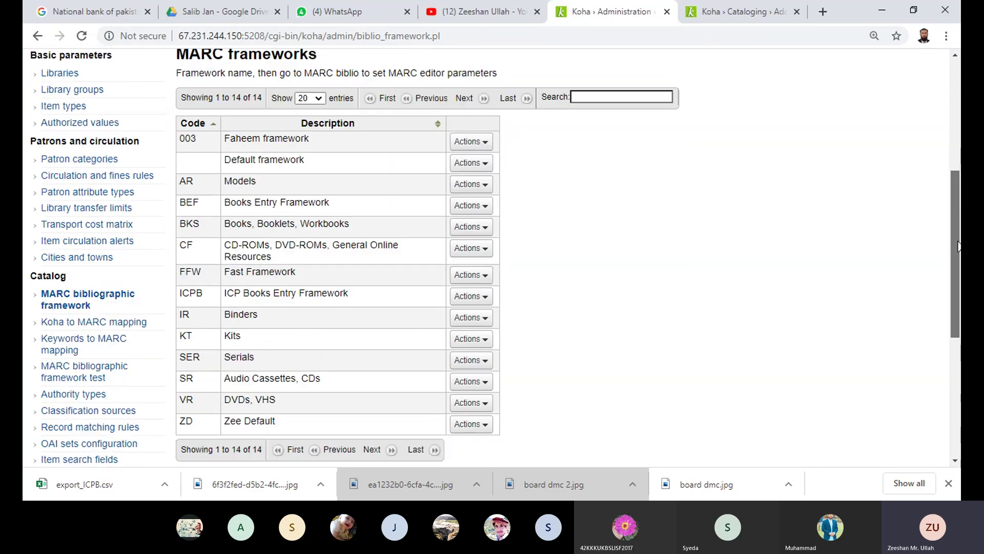
mouse_move(959, 246)
mouse_down()
mouse_move(959, 326)
mouse_move(960, 230)
mouse_up()
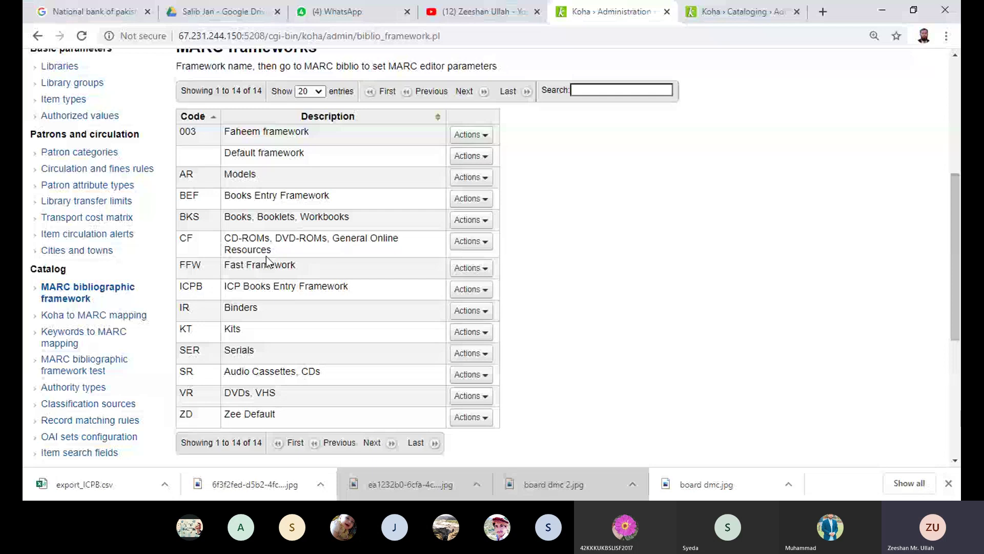
click(485, 201)
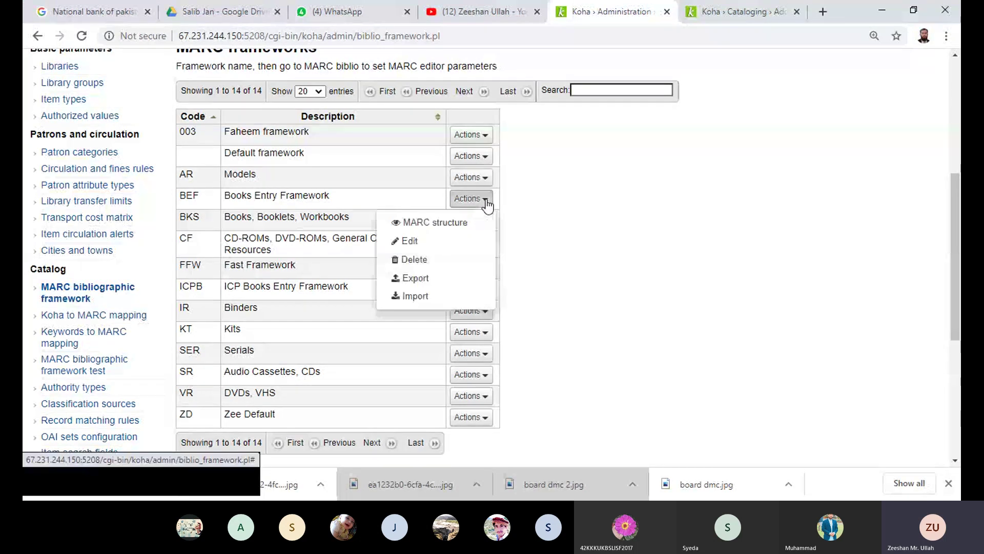
click(416, 297)
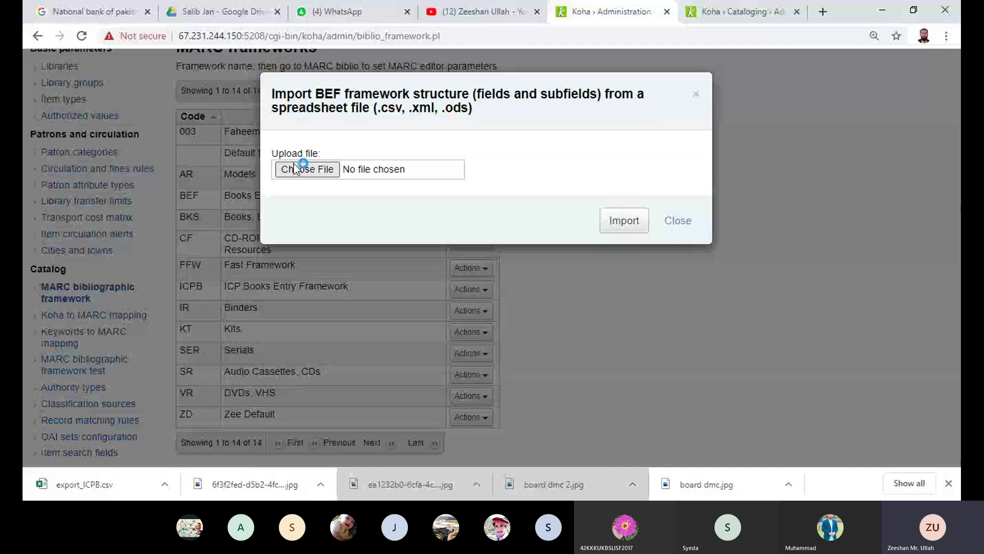
click(295, 167)
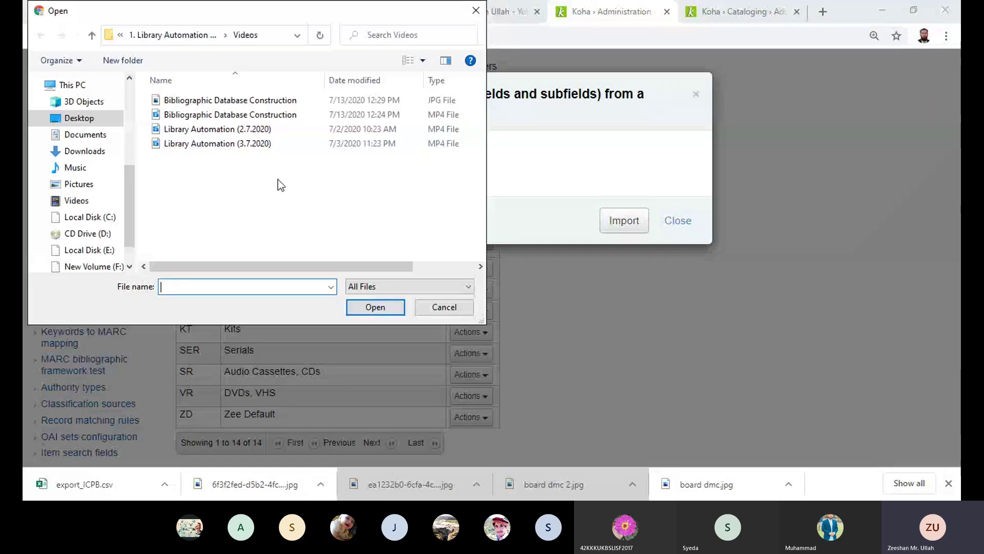
click(85, 151)
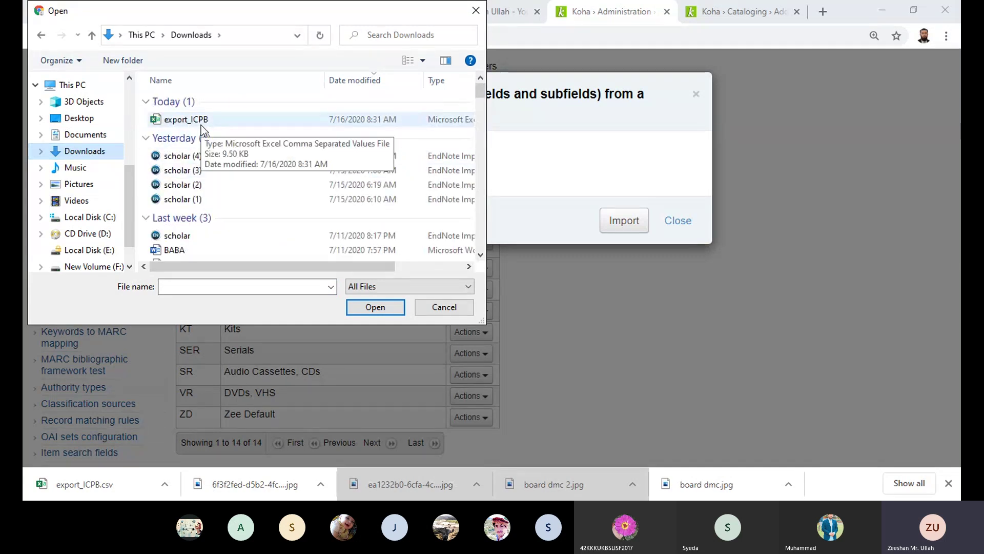
click(201, 125)
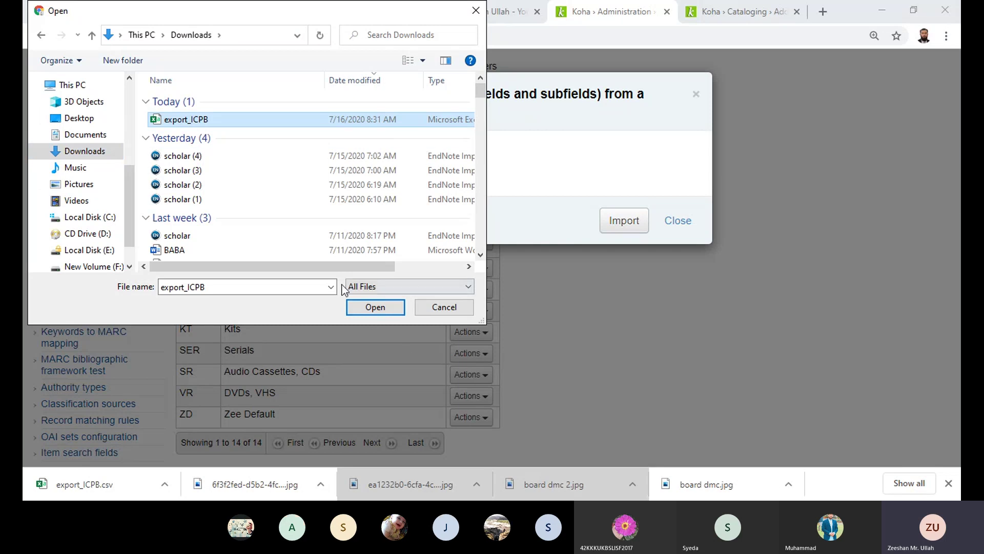
click(372, 311)
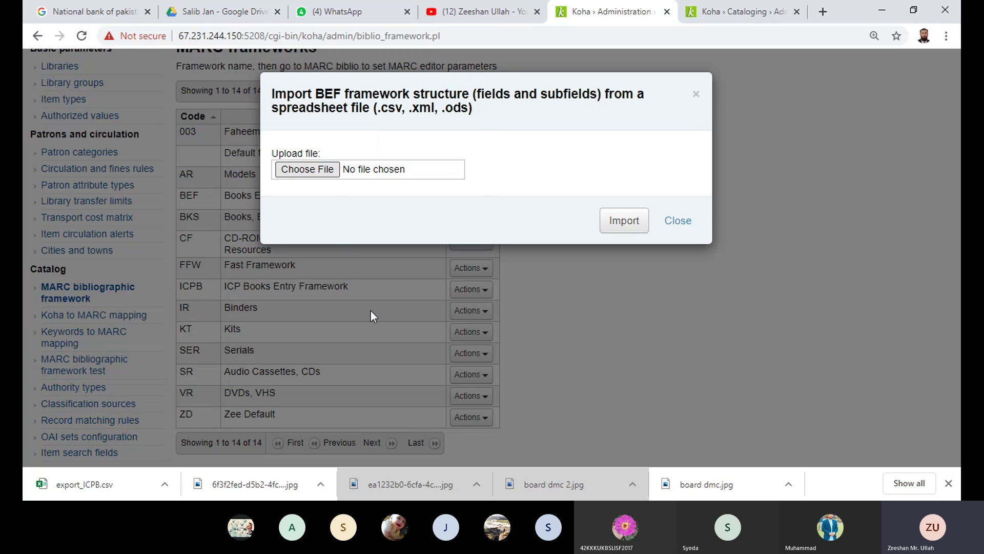
click(622, 224)
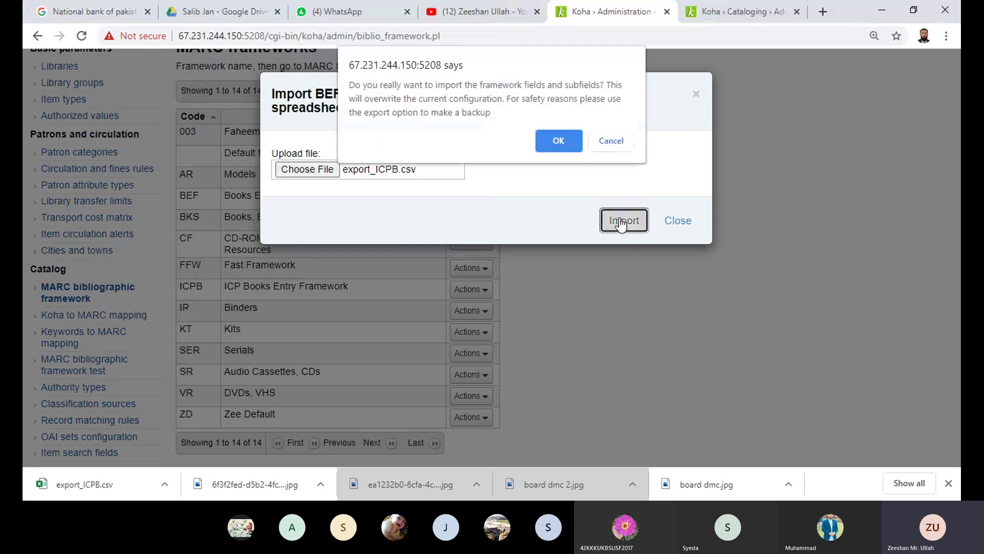
click(552, 146)
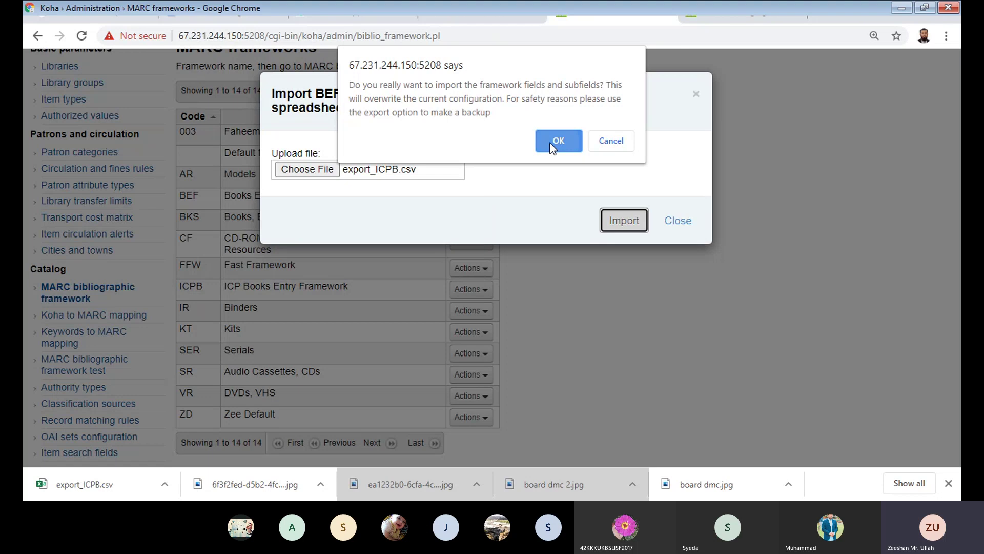
click(552, 147)
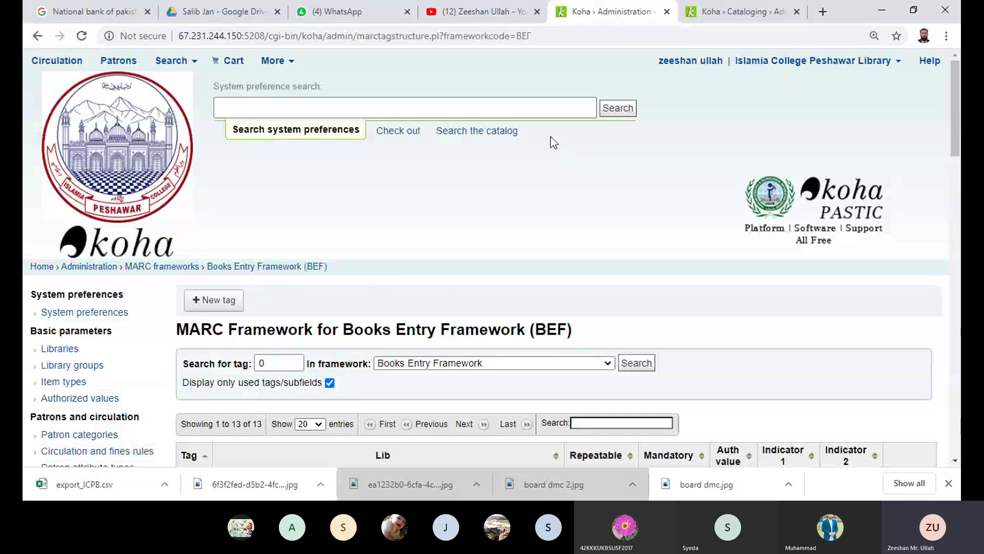
Step: Review the Books Entry Framework's imported tags and subfields, and look at the downloaded export_ICPB.csv file
drag(957, 131, 960, 416)
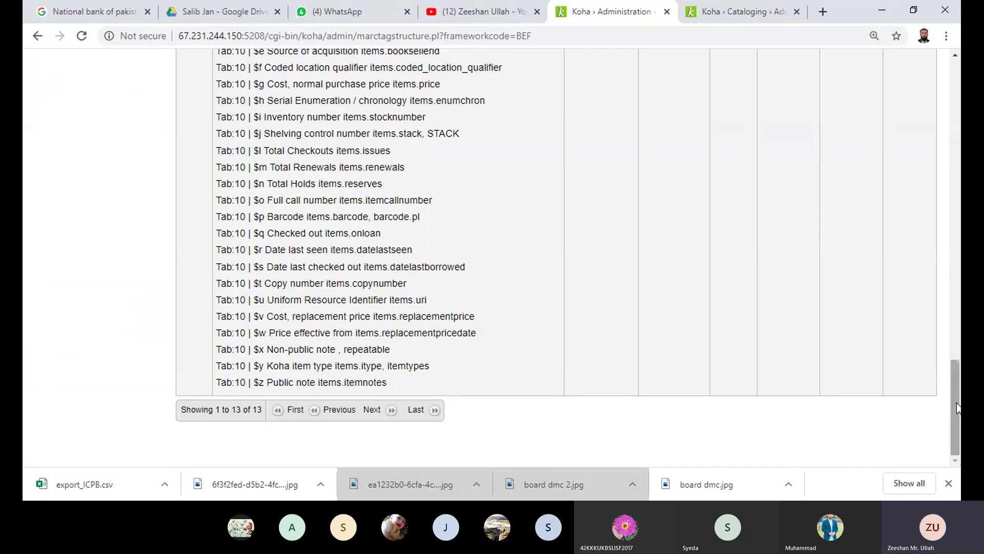
drag(960, 409, 960, 163)
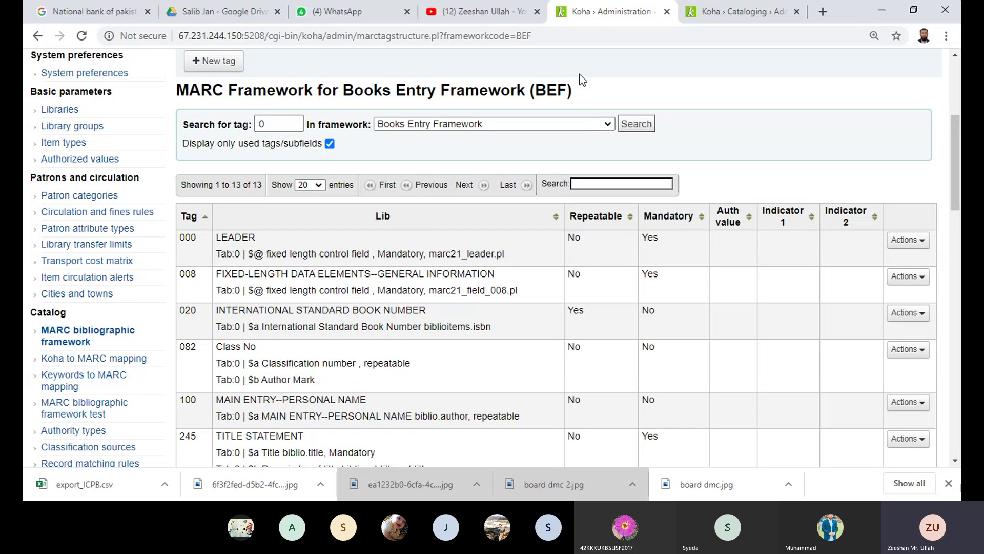
click(131, 489)
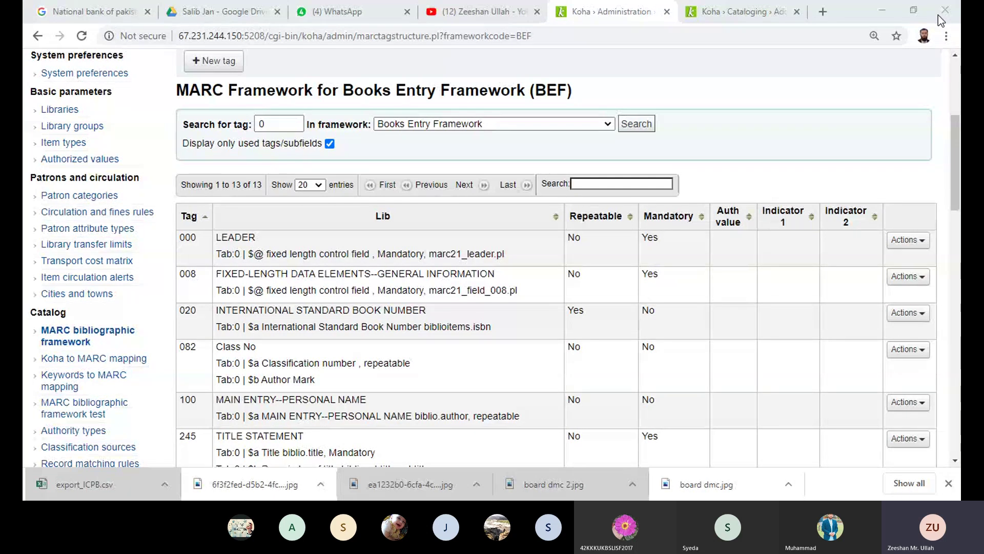
click(411, 372)
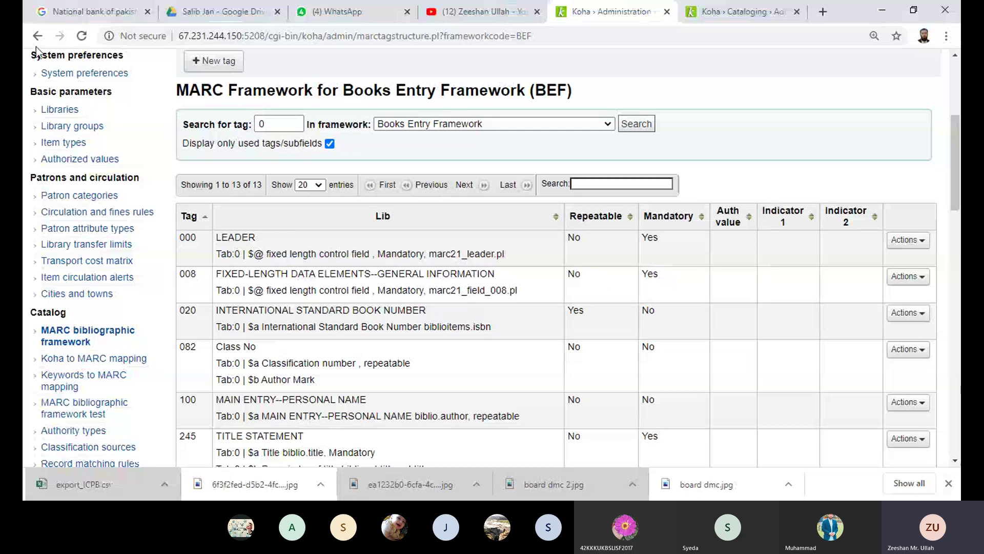
Step: View the form for adding a new tag to the Books Entry Framework and return to its tag list
click(226, 68)
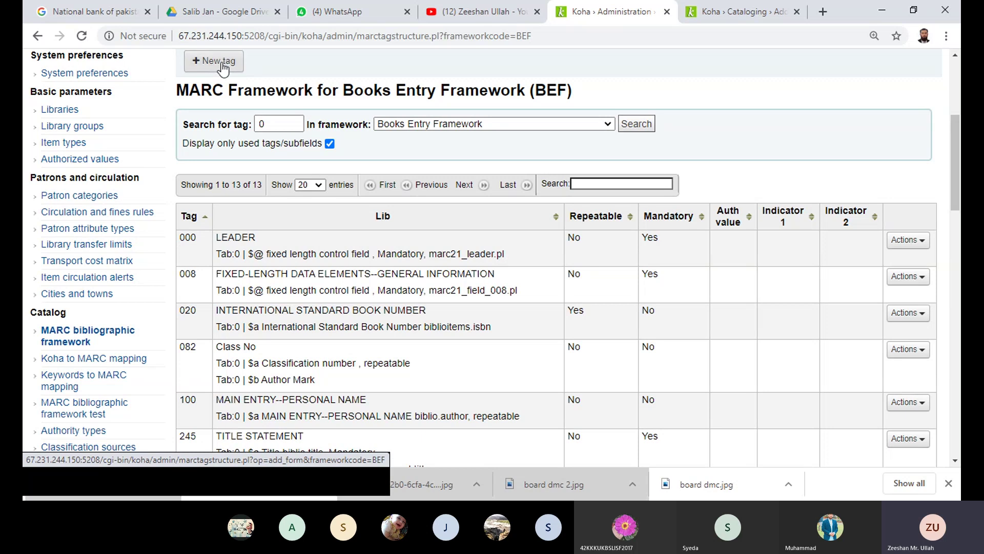
click(223, 66)
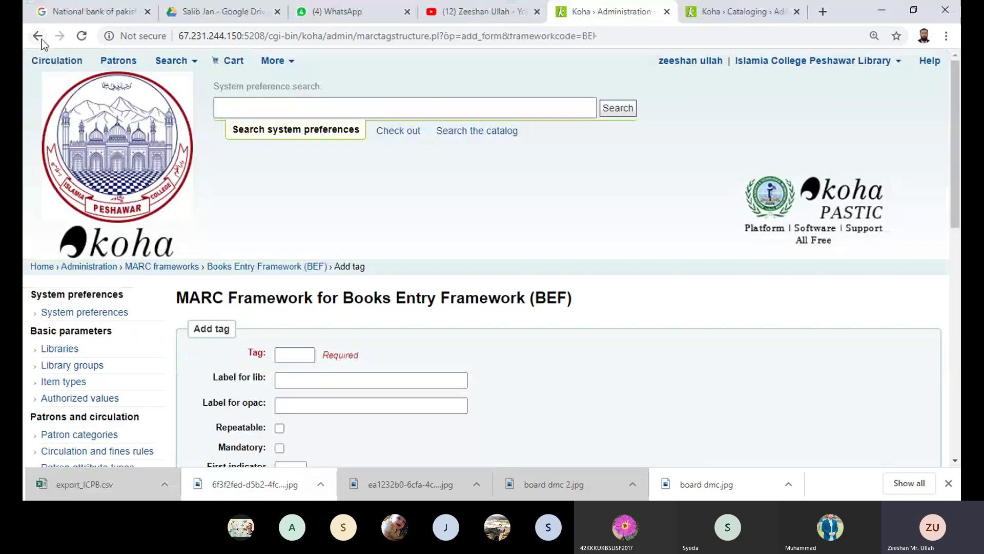
click(38, 36)
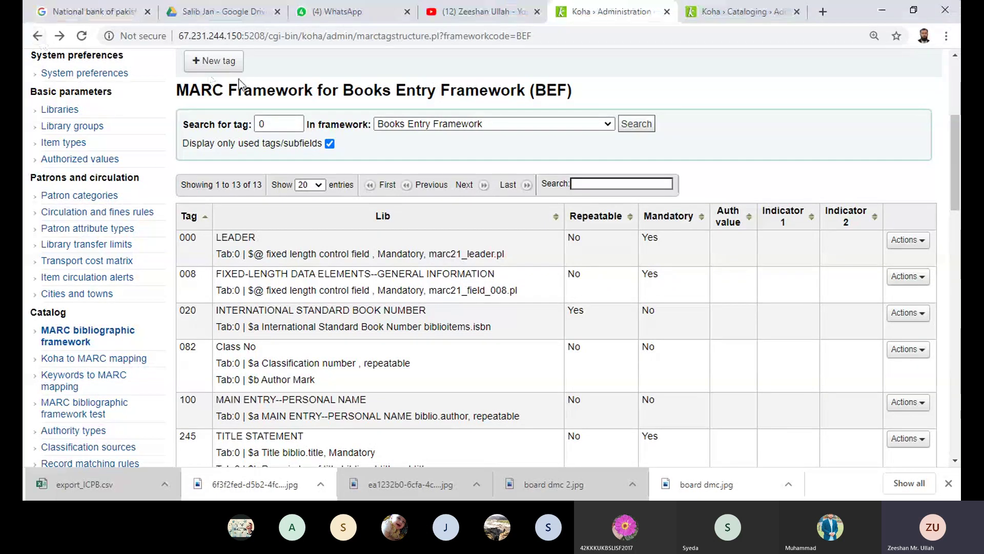
Step: Export the Books Entry Framework from the MARC frameworks list to Excel with XML format and open the downloaded export_BEF.xml
key(ctrl+plus)
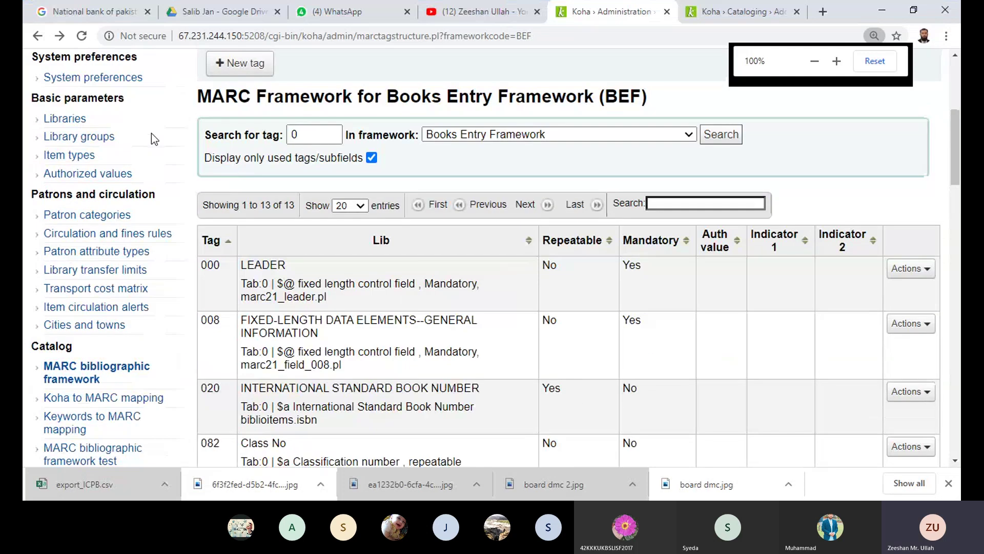
key(ctrl+minus)
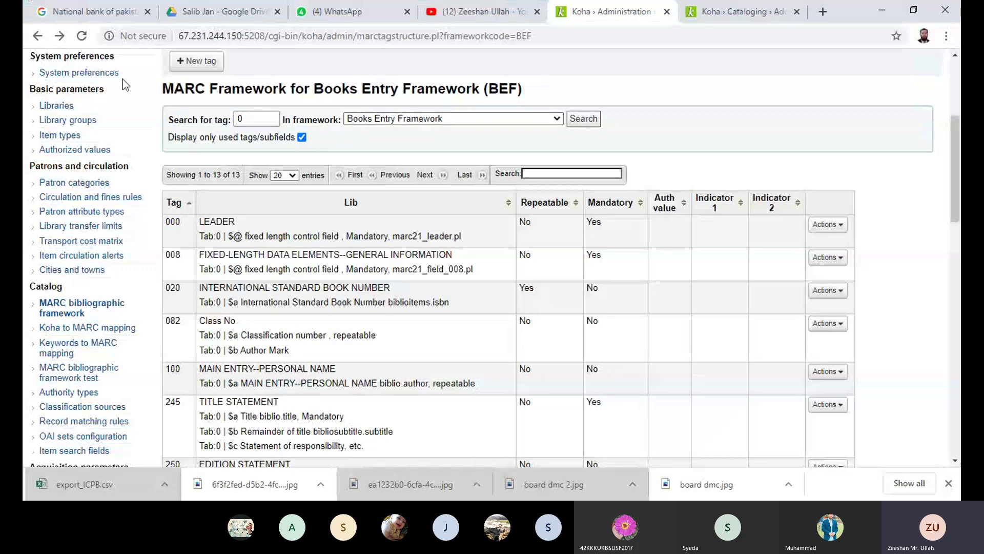
drag(955, 174, 958, 120)
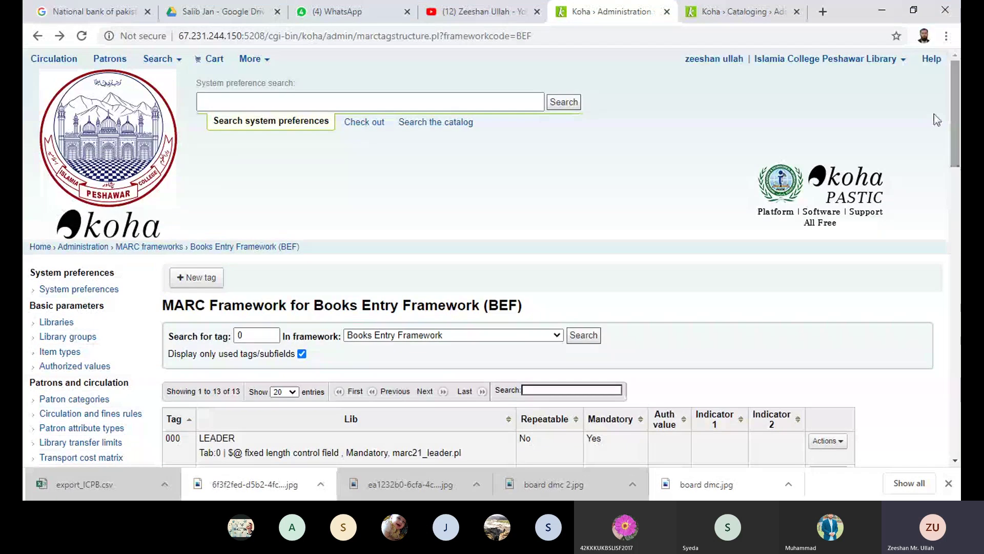
click(149, 252)
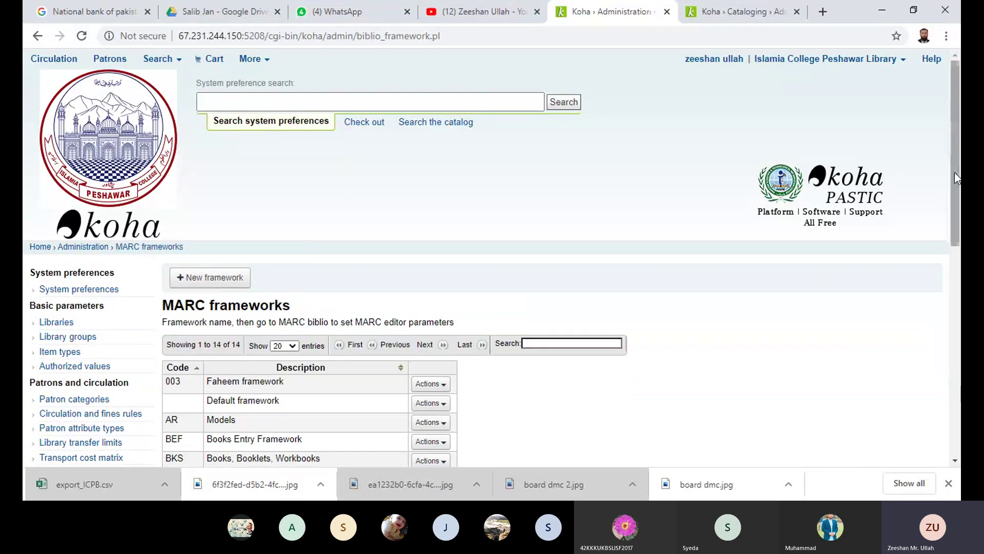
drag(955, 172, 960, 273)
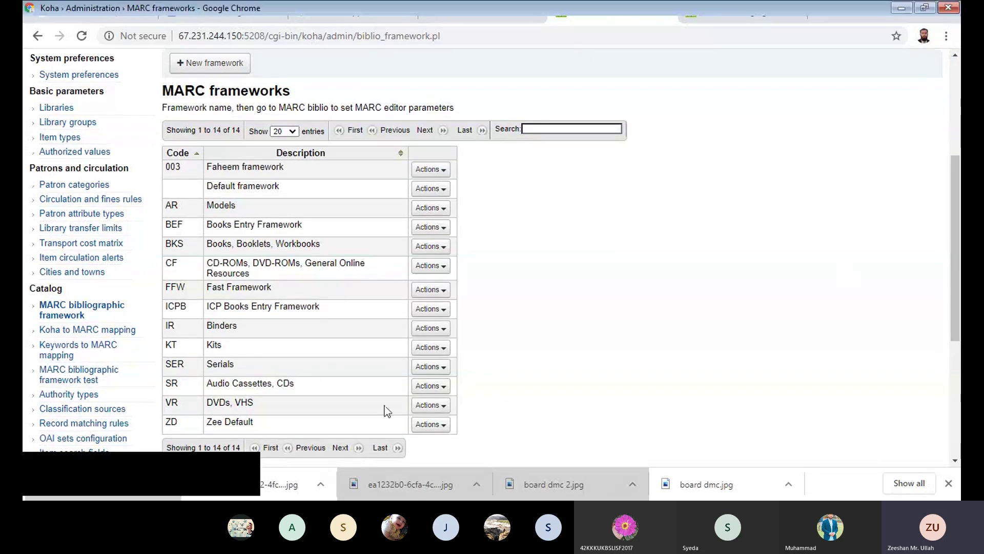
click(444, 228)
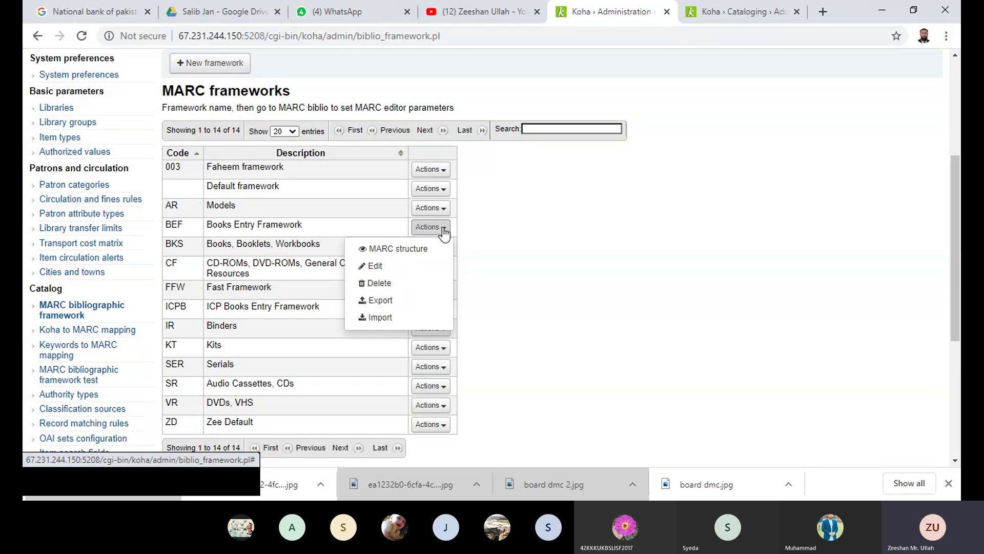
click(396, 304)
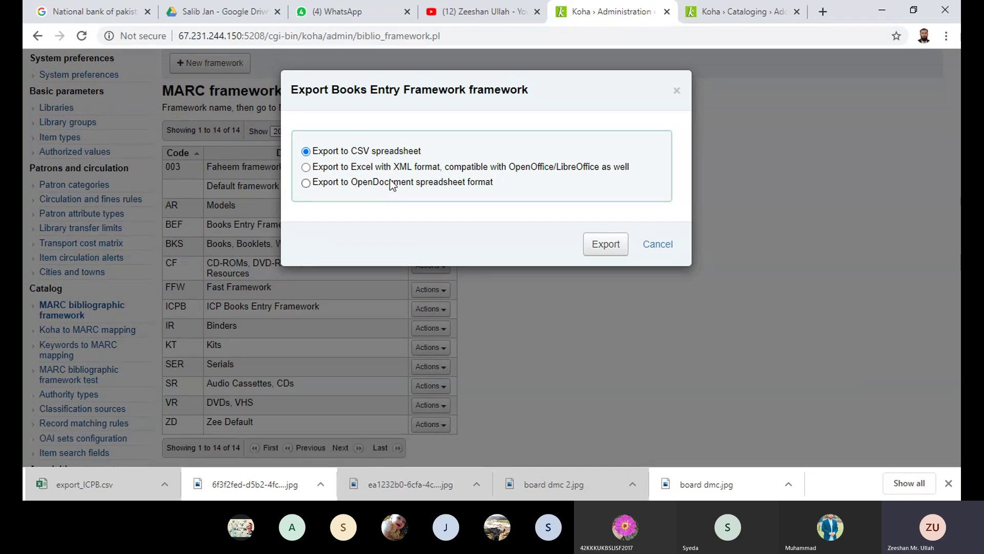
click(317, 171)
click(593, 248)
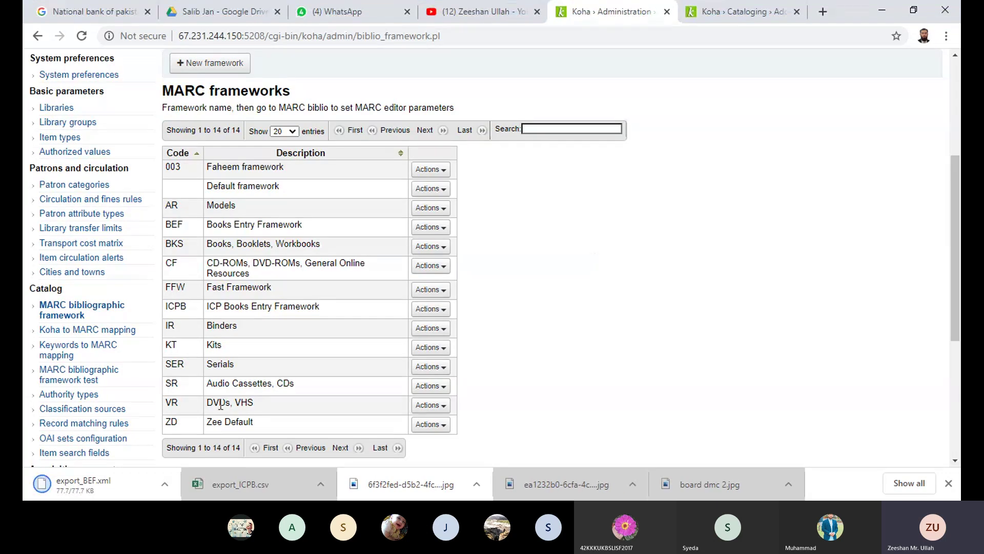
click(92, 479)
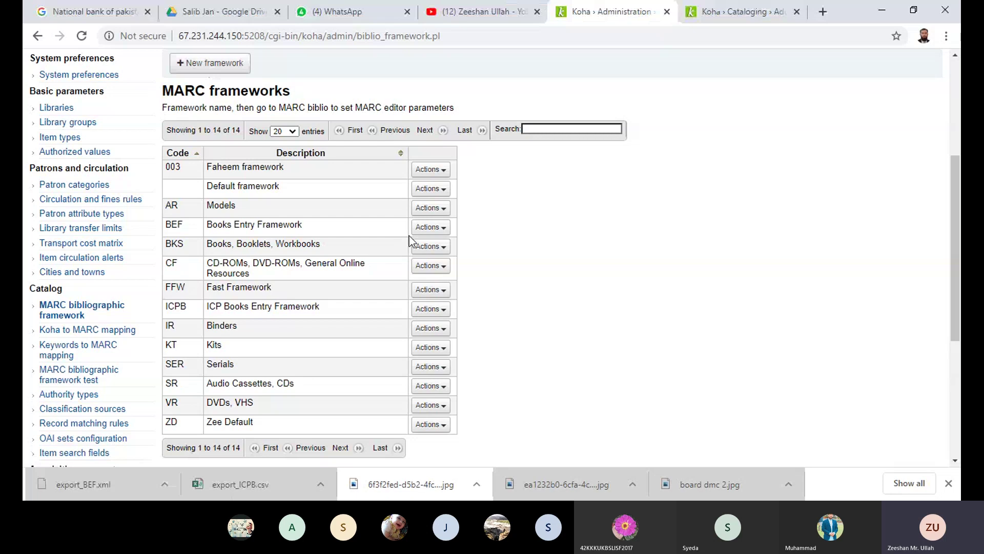
Step: Show the MARC structure of the Books Entry Framework and open tag 082 (Class No) for editing
click(431, 229)
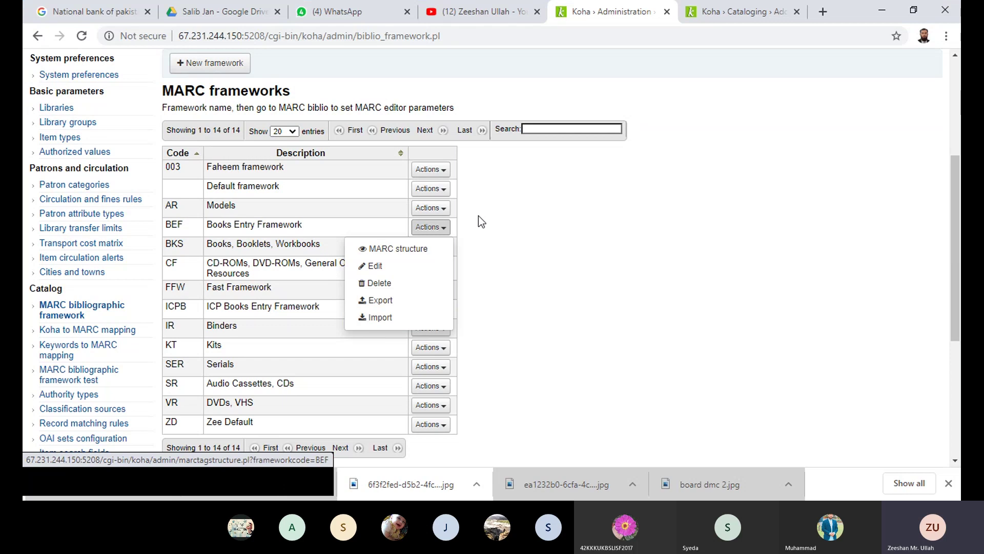
click(398, 249)
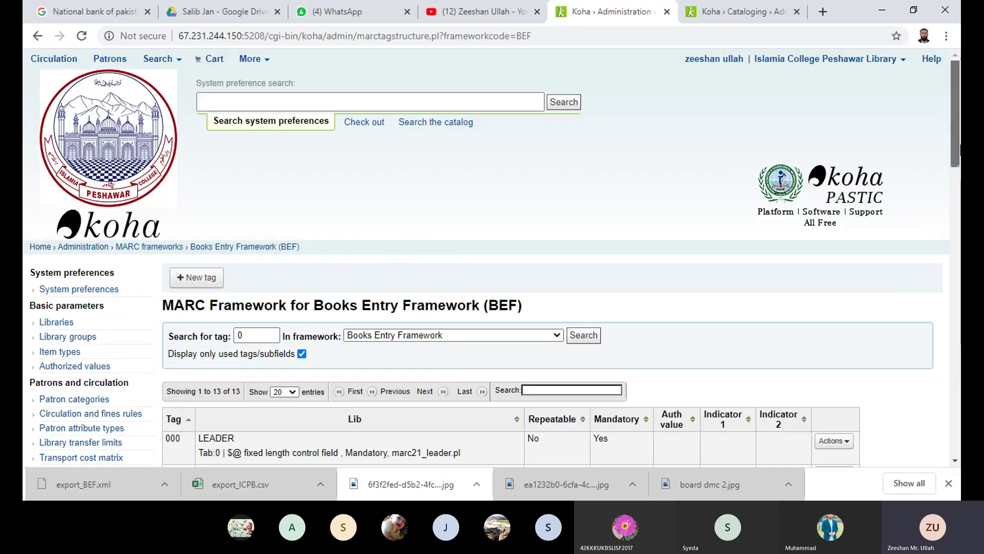
drag(957, 145, 956, 215)
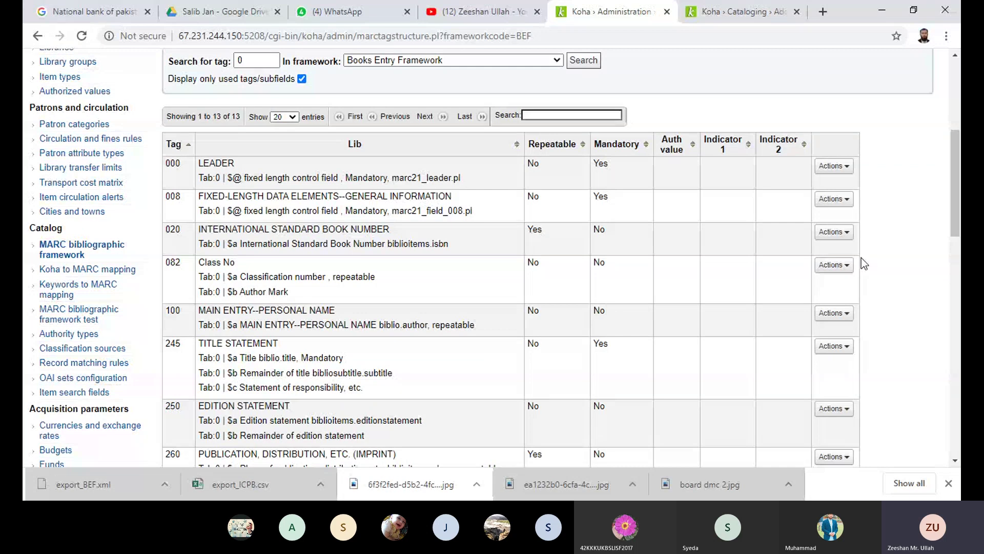
click(847, 267)
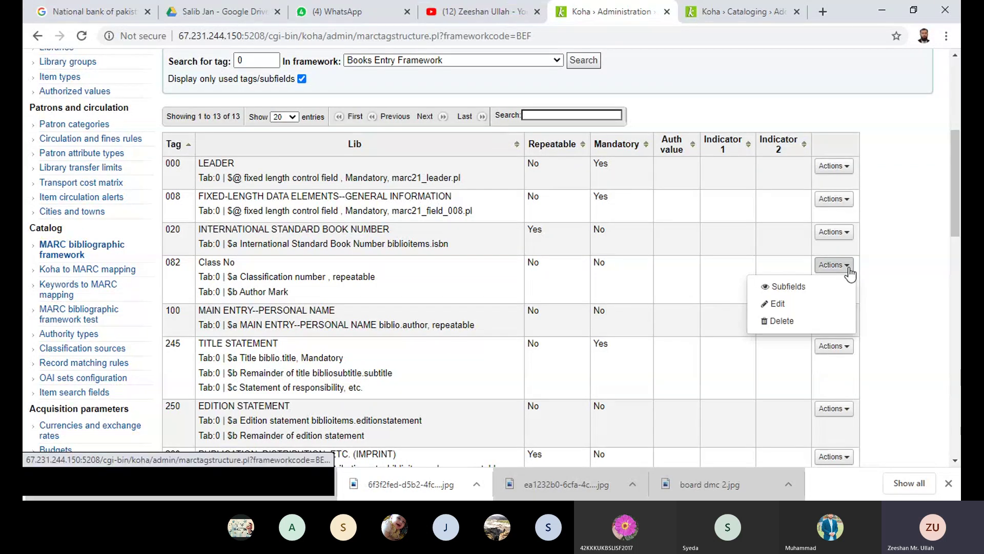
click(777, 306)
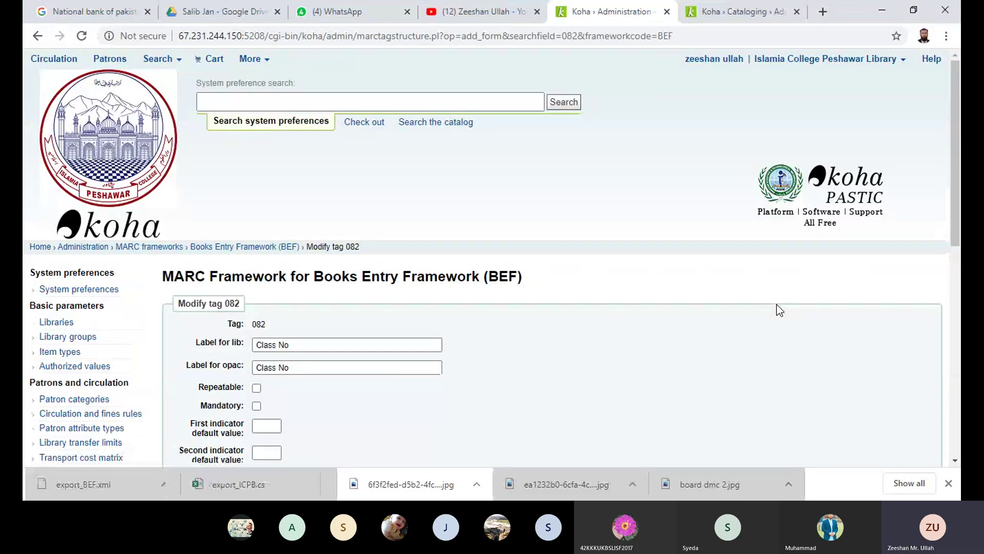
Step: Change the librarian label of tag 082 in the Books Entry Framework to Classification No
scroll(292, 304, down, 3)
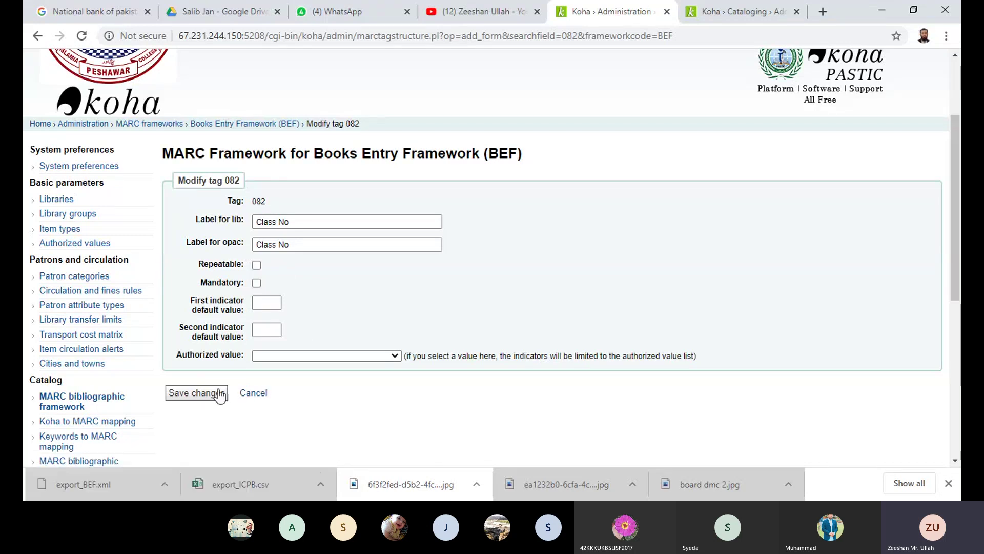
drag(960, 148, 959, 151)
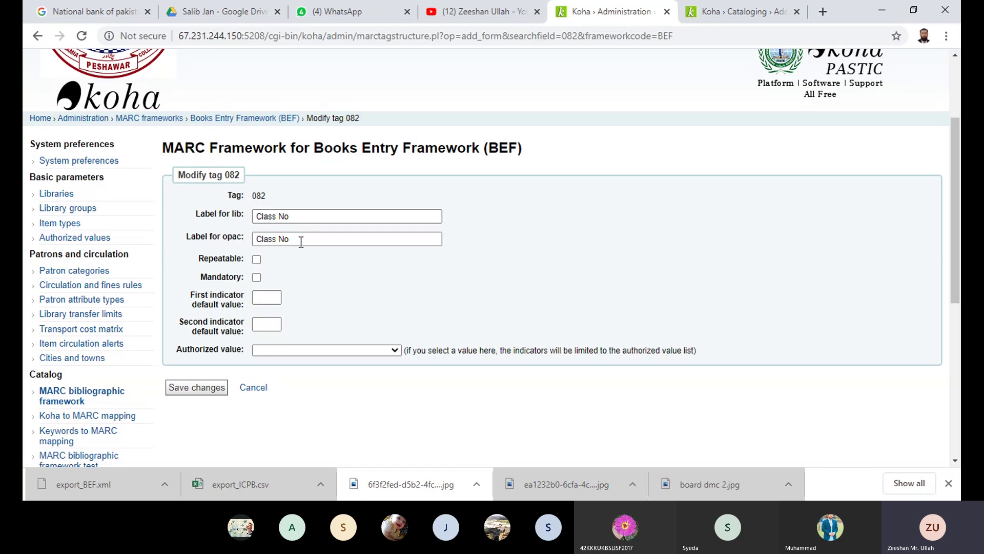
click(280, 218)
click(293, 216)
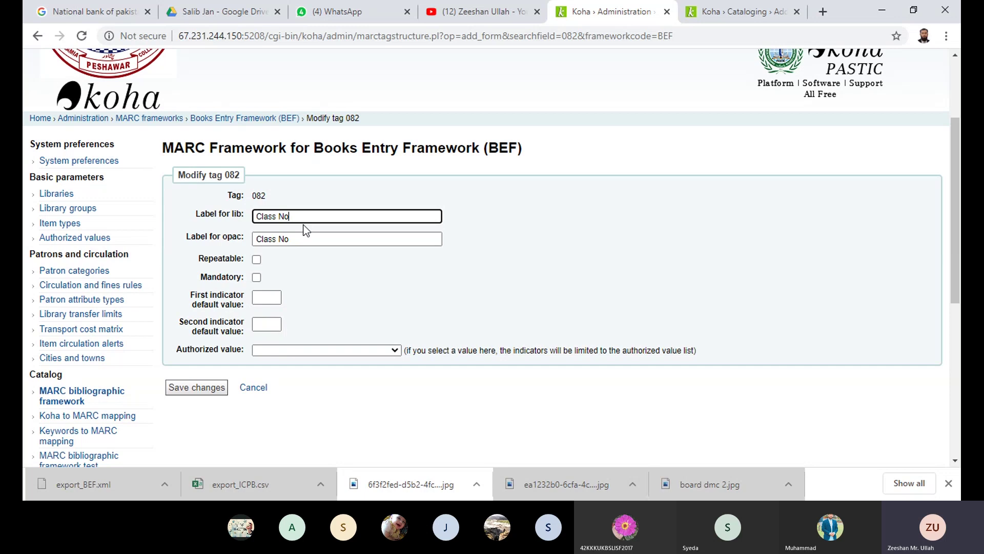
key(BackSpace)
key(BackSpace)
text(ification No)
Step: Change the OPAC label of tag 082 to Classification No as well and save the tag
click(306, 238)
key(BackSpace)
key(BackSpace)
key(BackSpace)
key(BackSpace)
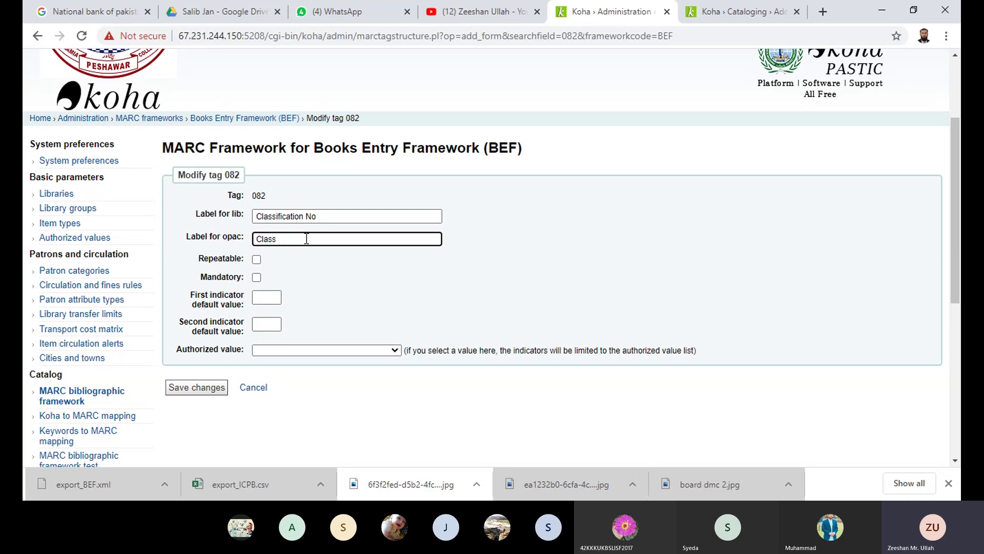
text(sification No)
click(201, 389)
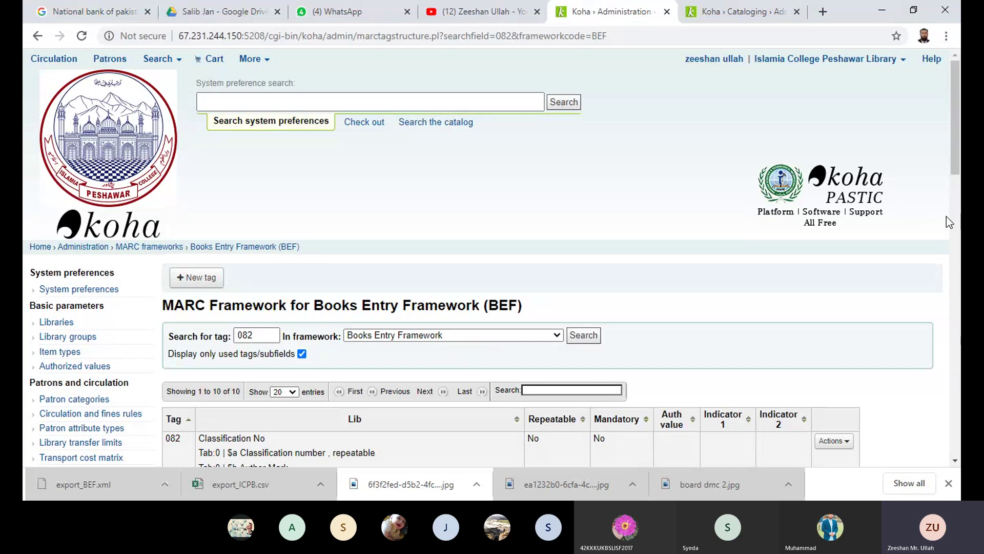
Step: Review the Books Entry Framework's tag list and open the subfield constraints of tag 082 for editing
drag(958, 136, 960, 138)
scroll(960, 137, down, 3)
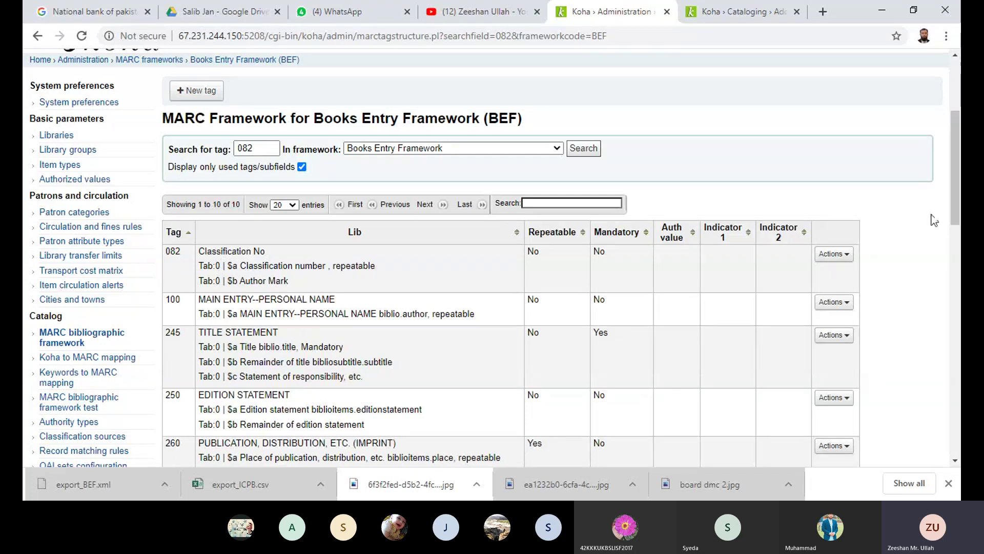
scroll(951, 203, down, 2)
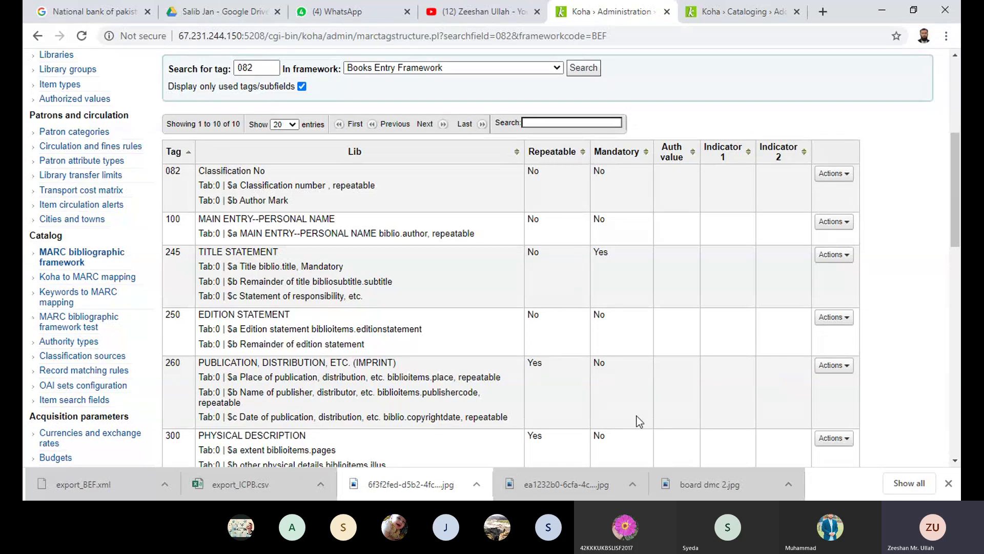
scroll(957, 164, up, 1)
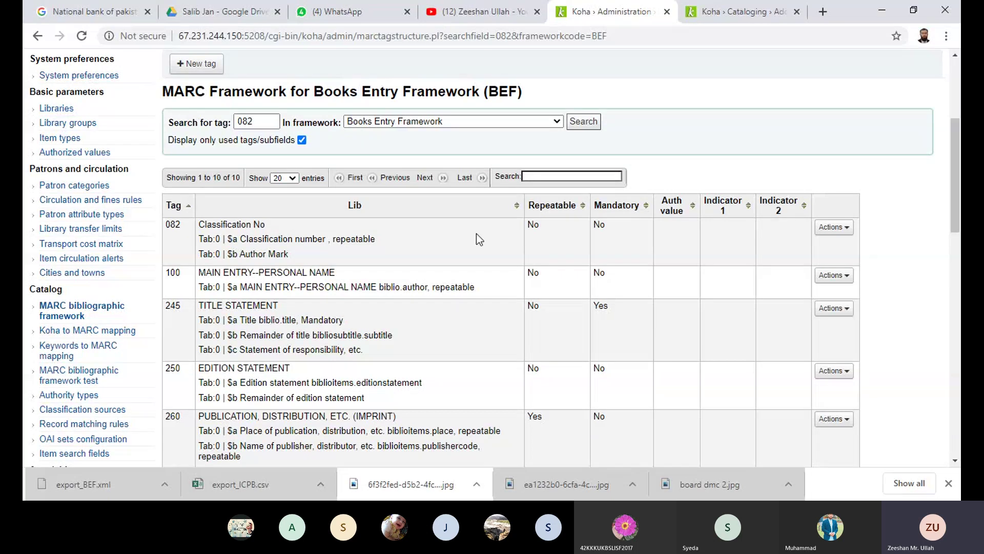
click(834, 227)
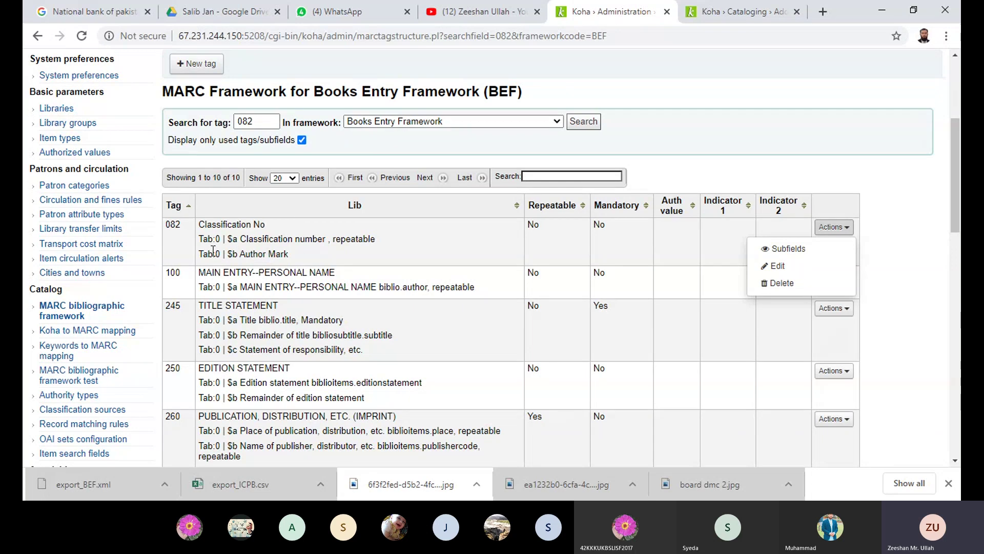
click(781, 266)
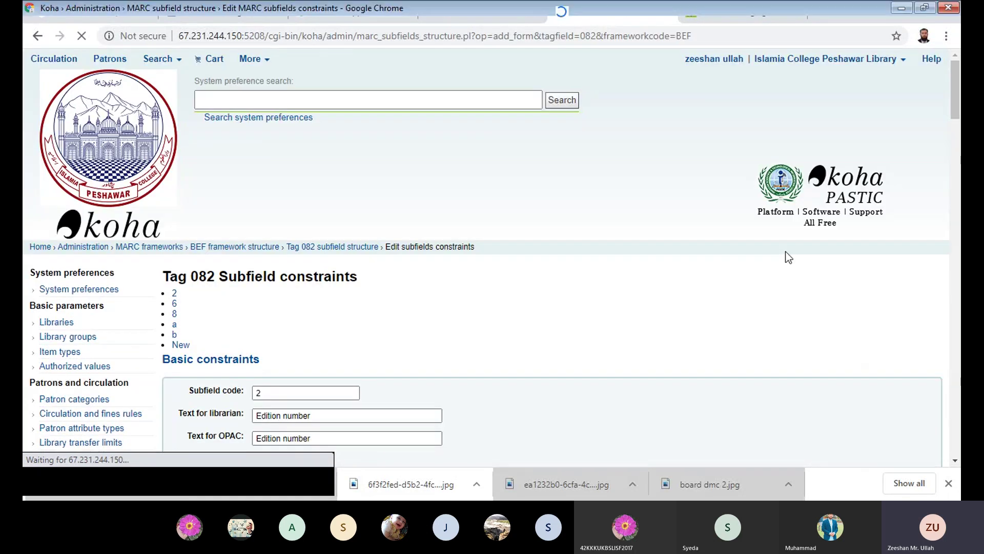
key(ctrl+plus)
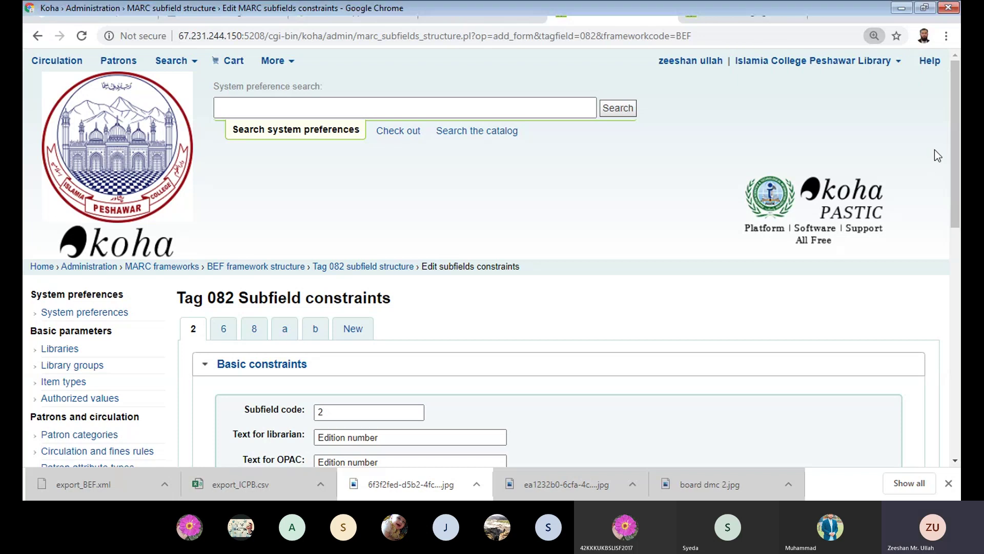
drag(955, 154, 955, 220)
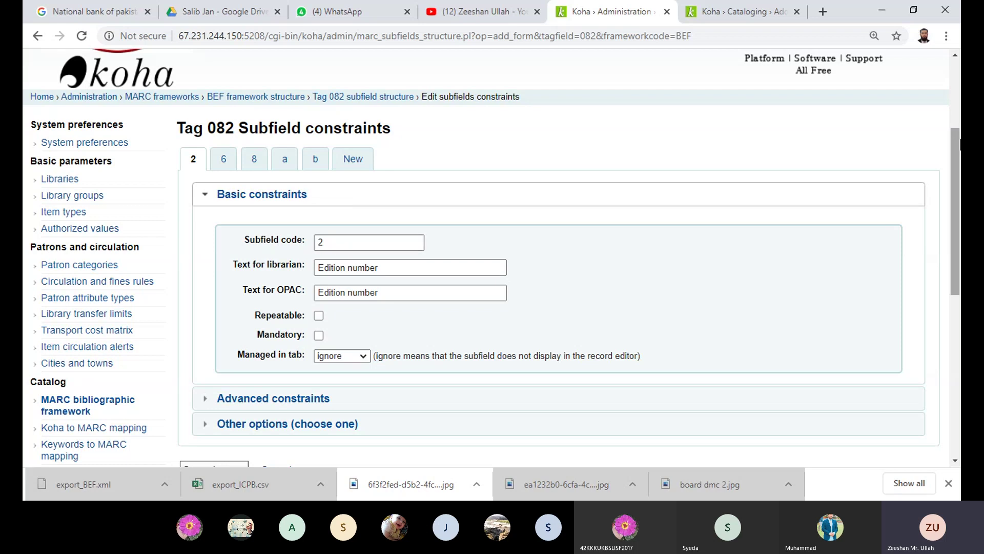
drag(957, 143, 960, 152)
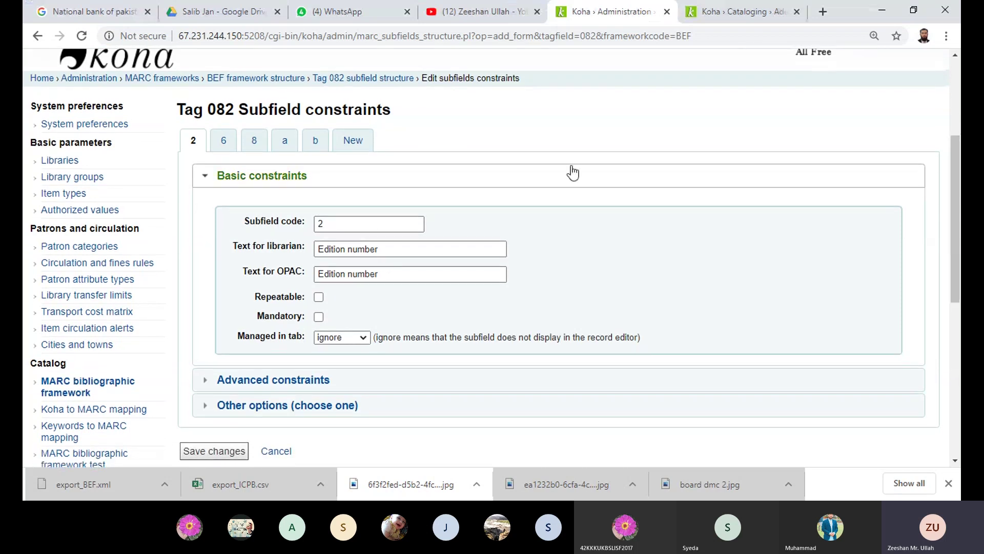
Step: Look at subfields 2 and 6 of tag 082, set subfield a to be managed in ignore, and save the changes
click(365, 340)
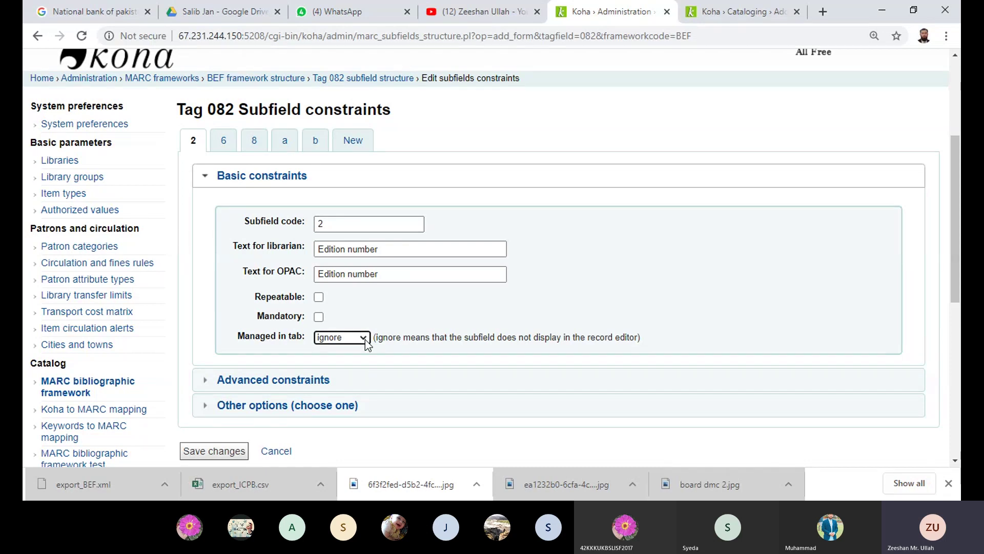
click(226, 142)
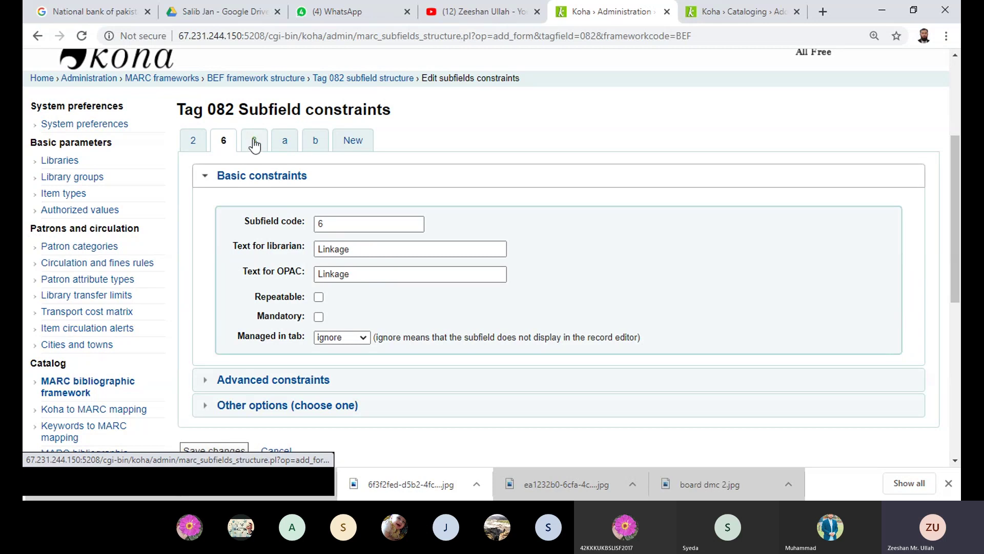
click(286, 141)
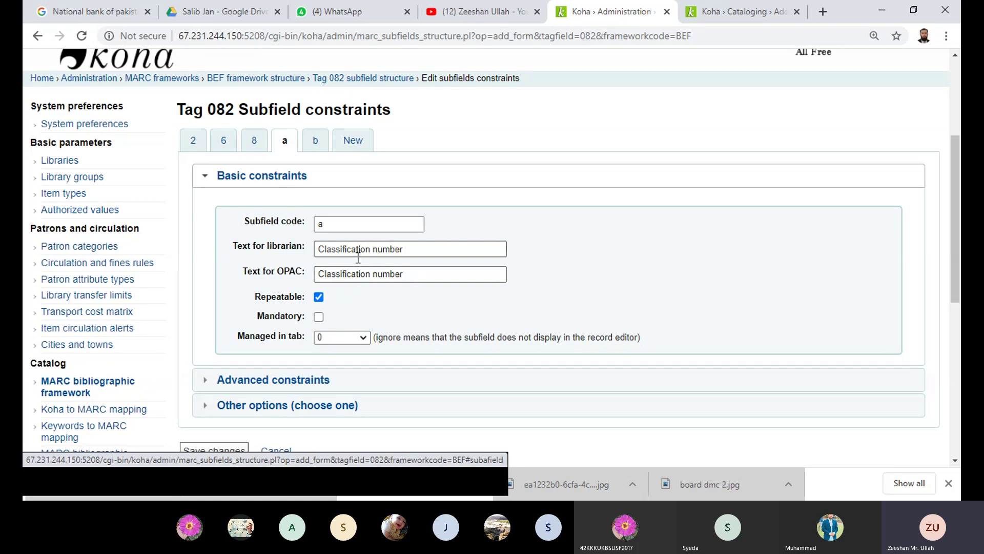
click(346, 356)
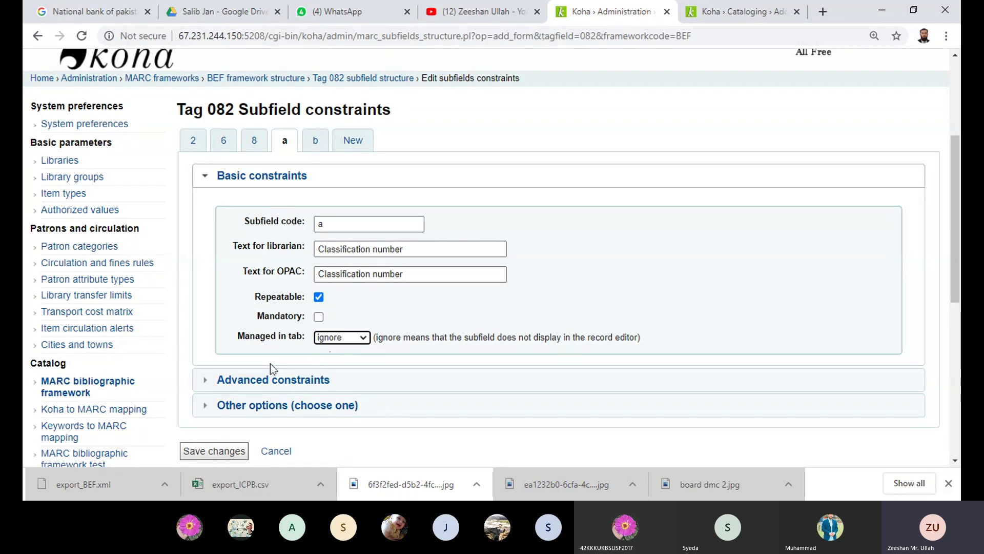
click(213, 454)
click(213, 454)
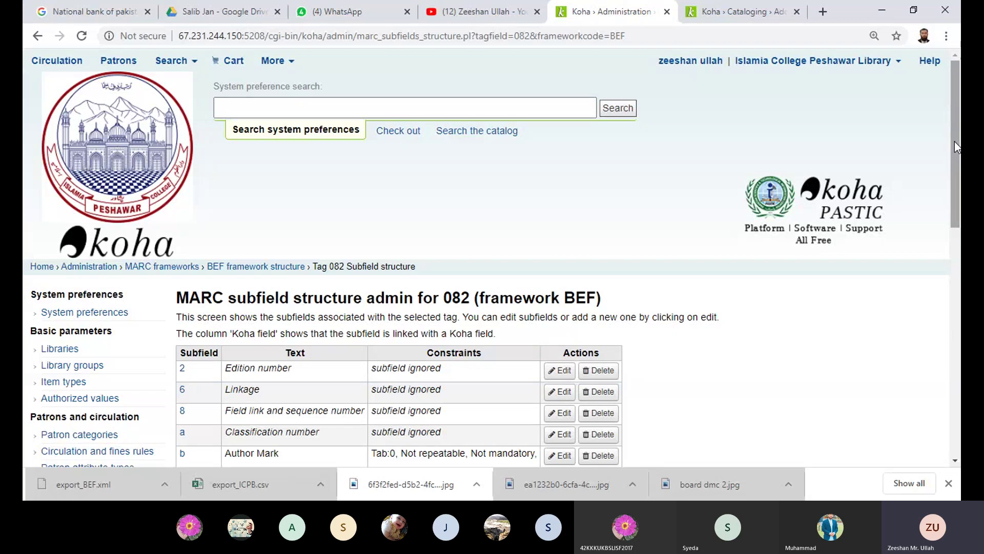
Step: Reapply the Books Entry Framework to the Add MARC record form and examine its fields, including tag 082
drag(954, 141, 955, 196)
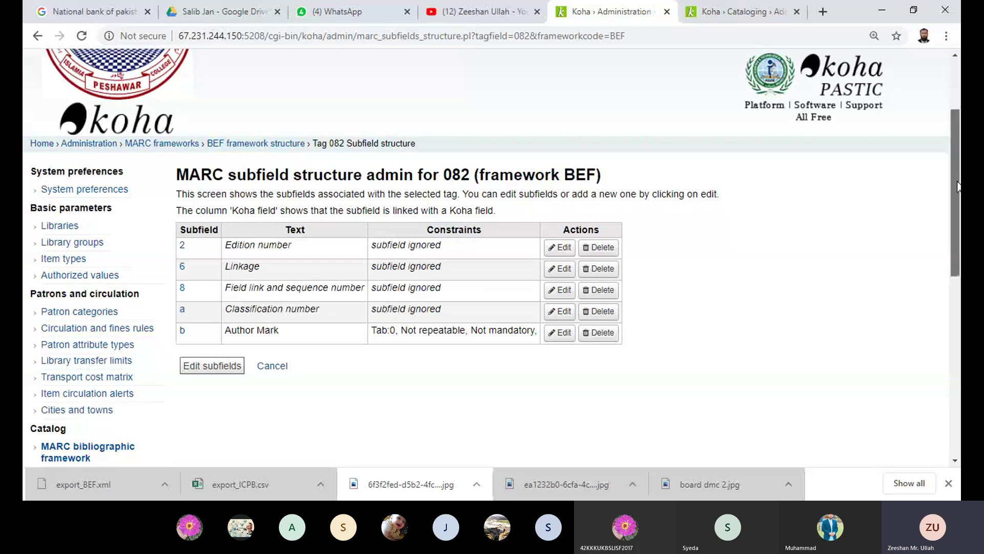
drag(960, 188, 959, 82)
click(740, 14)
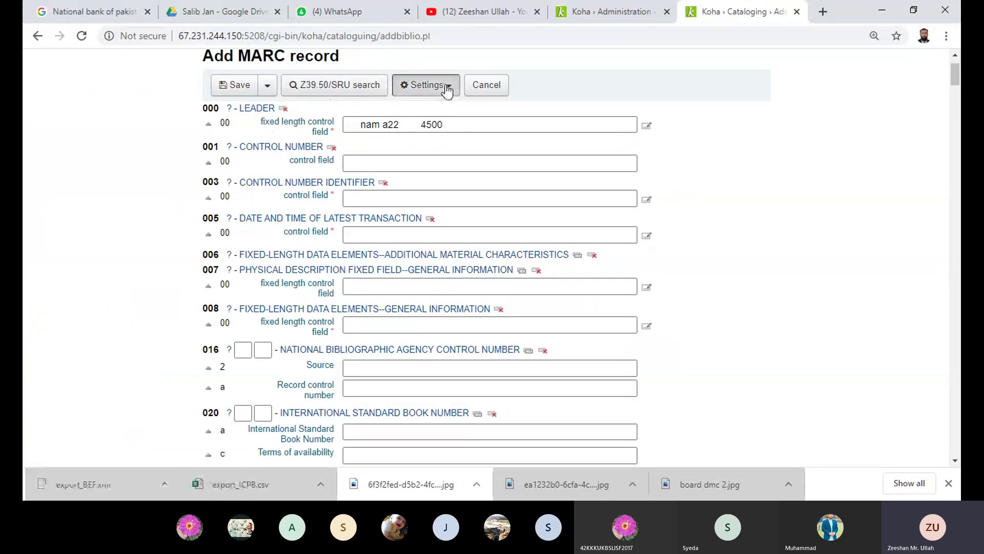
click(446, 88)
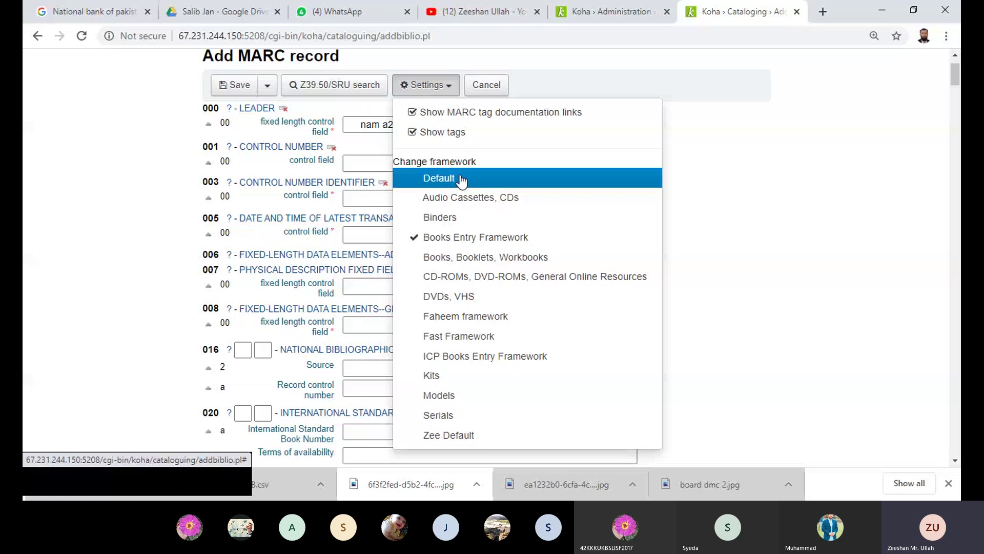
click(490, 242)
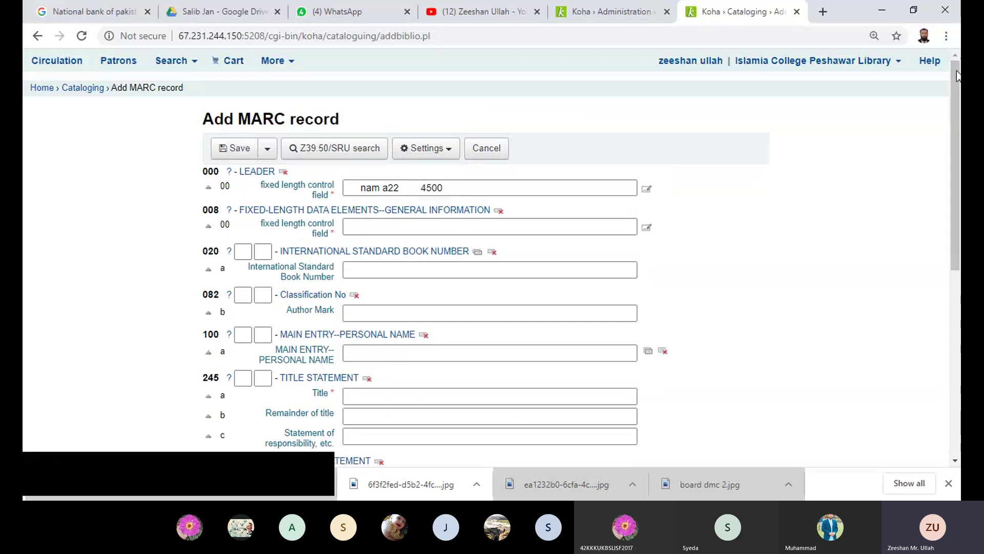
drag(957, 75, 960, 152)
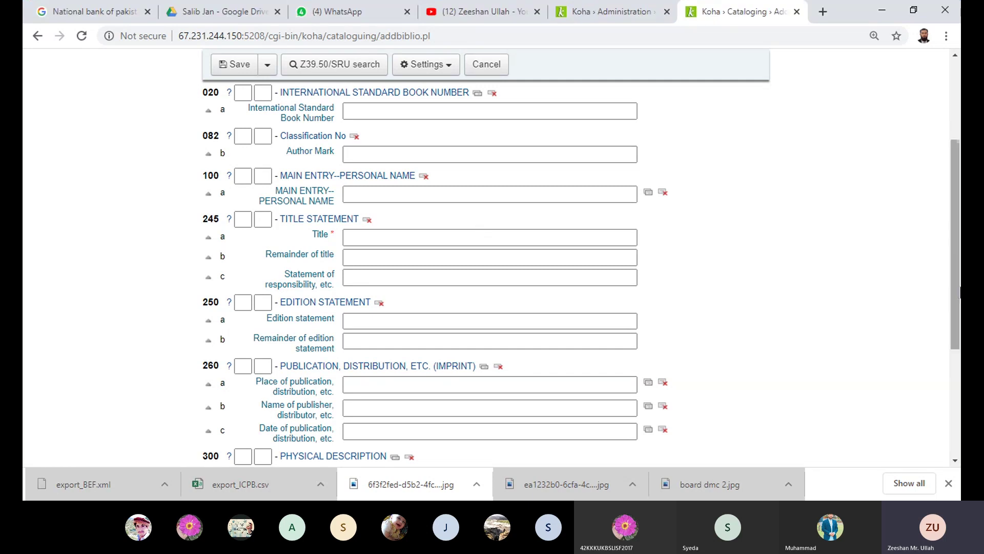
drag(953, 285, 960, 208)
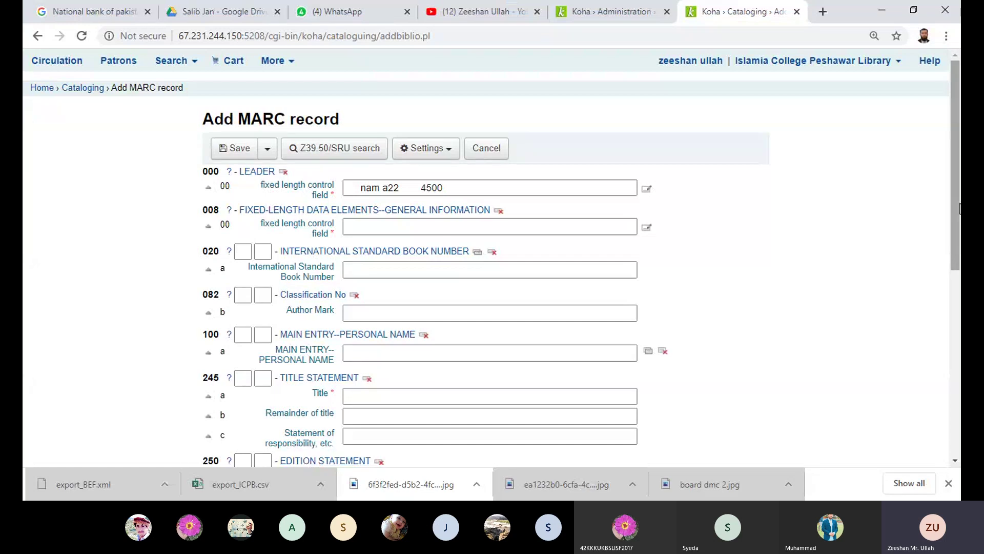
Step: Return from tag 082's subfield structure to the Books Entry Framework's tag list and start a new tag
click(613, 7)
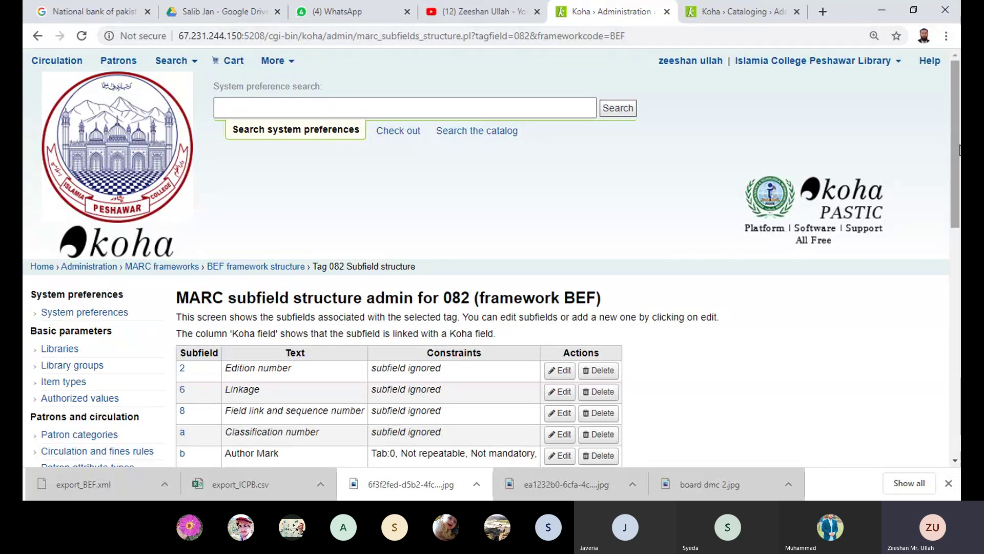
drag(960, 150, 959, 159)
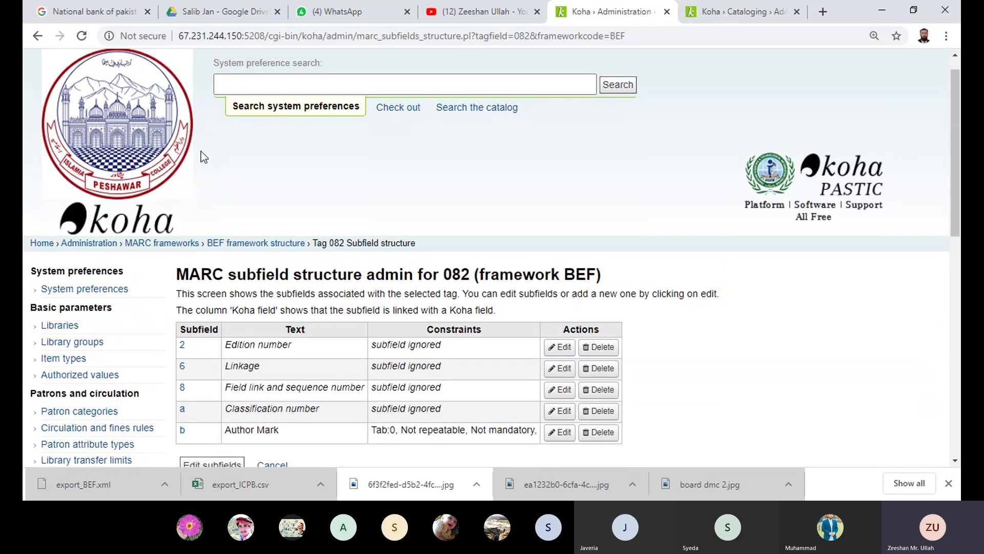
click(37, 36)
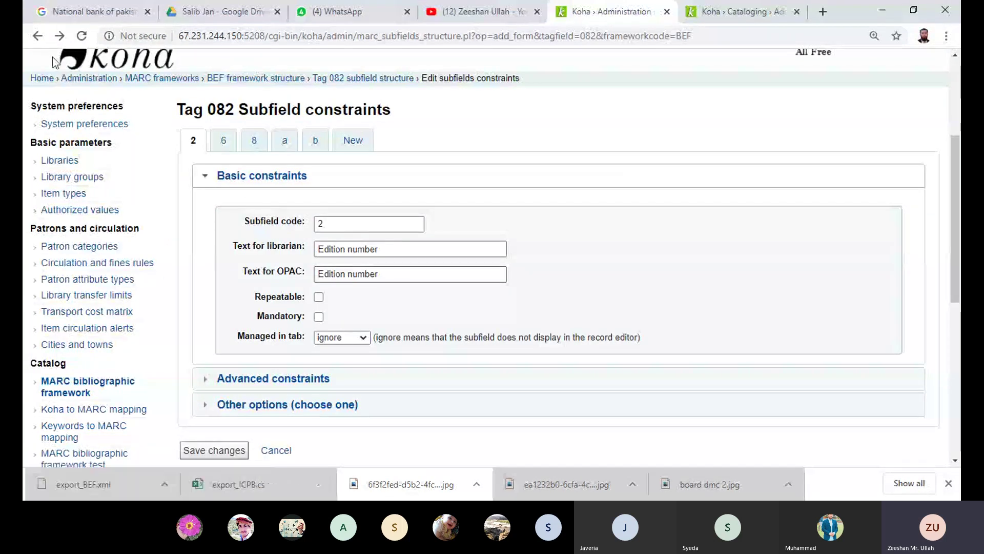
click(38, 36)
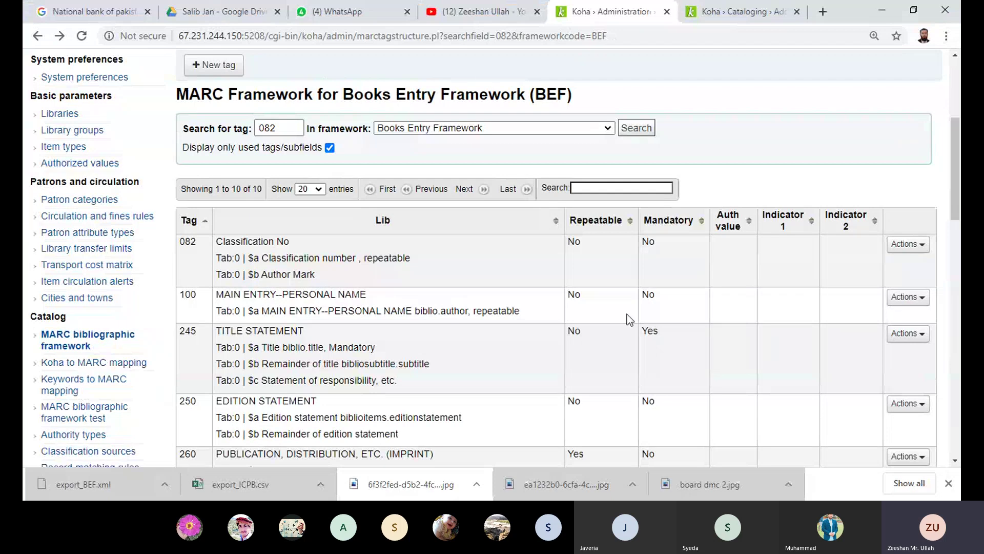
scroll(315, 191, up, 1)
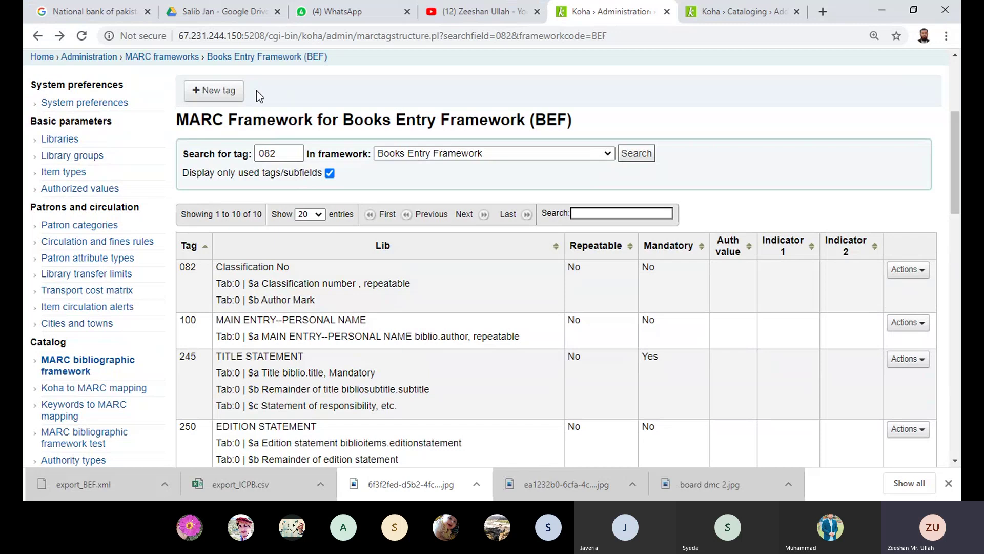
click(206, 95)
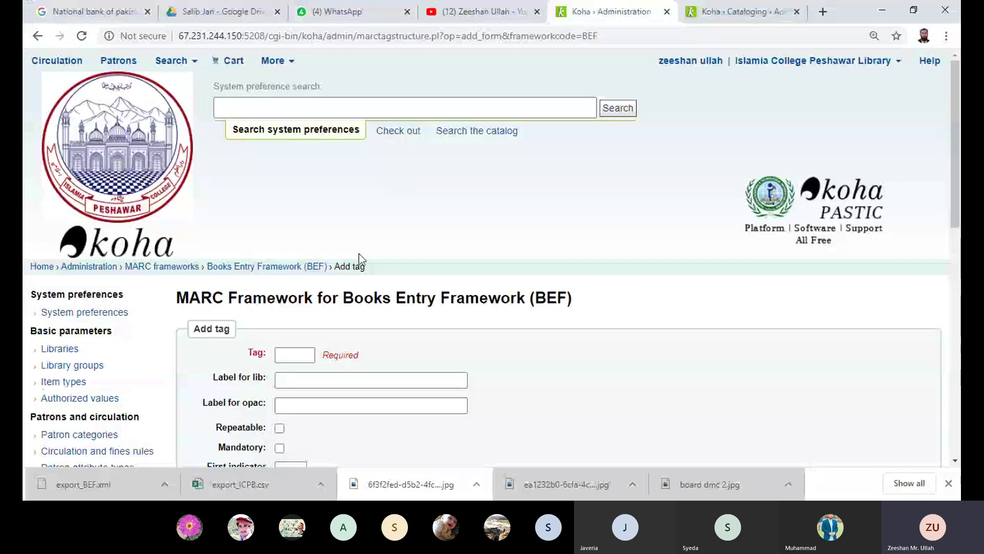
Step: Enter 022 as the new tag's number and ISSN Number as its label for lib
click(307, 359)
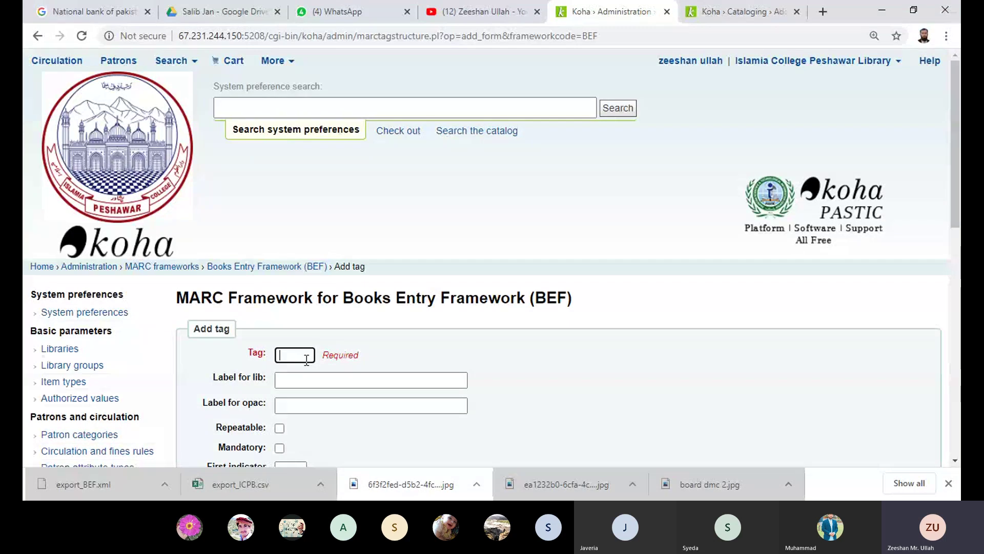
text(022)
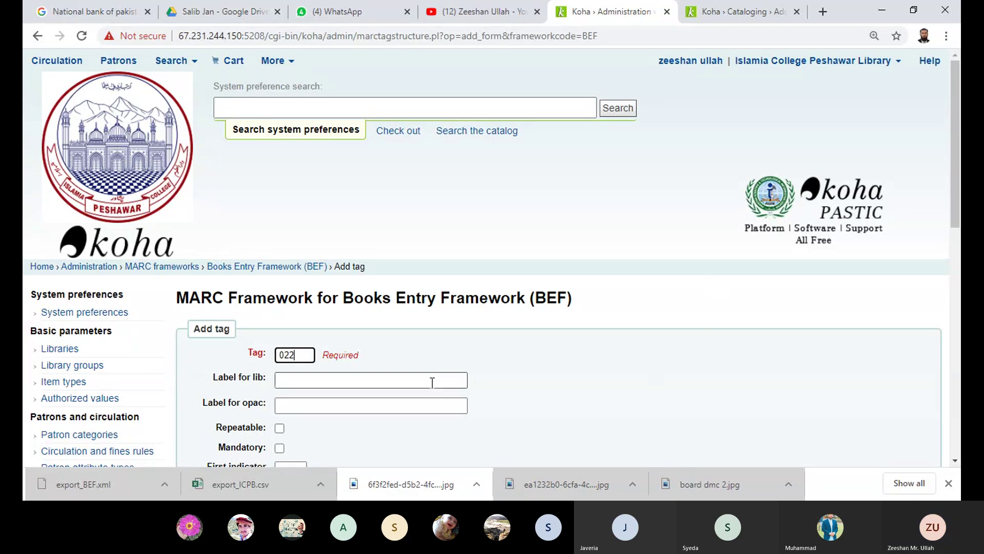
click(378, 378)
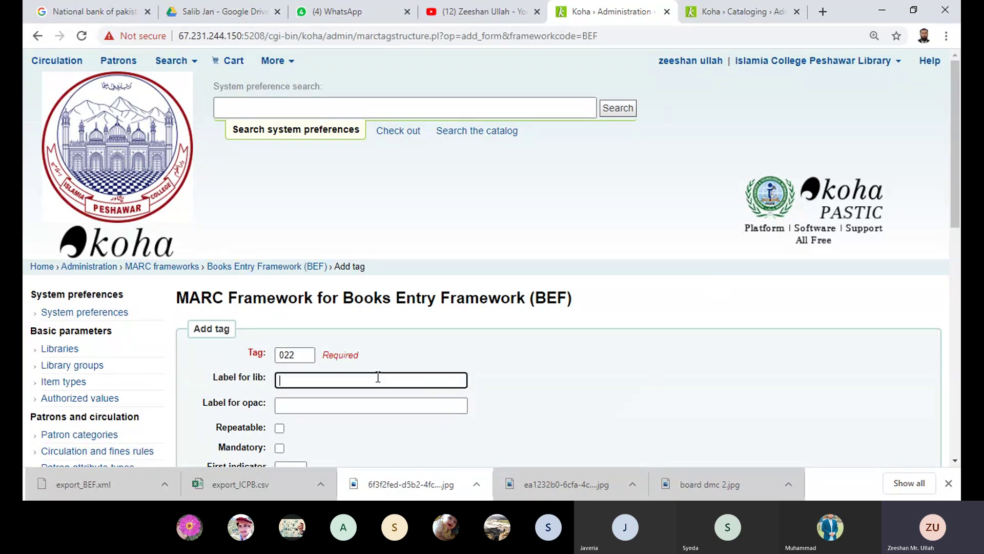
text(ISSN Number)
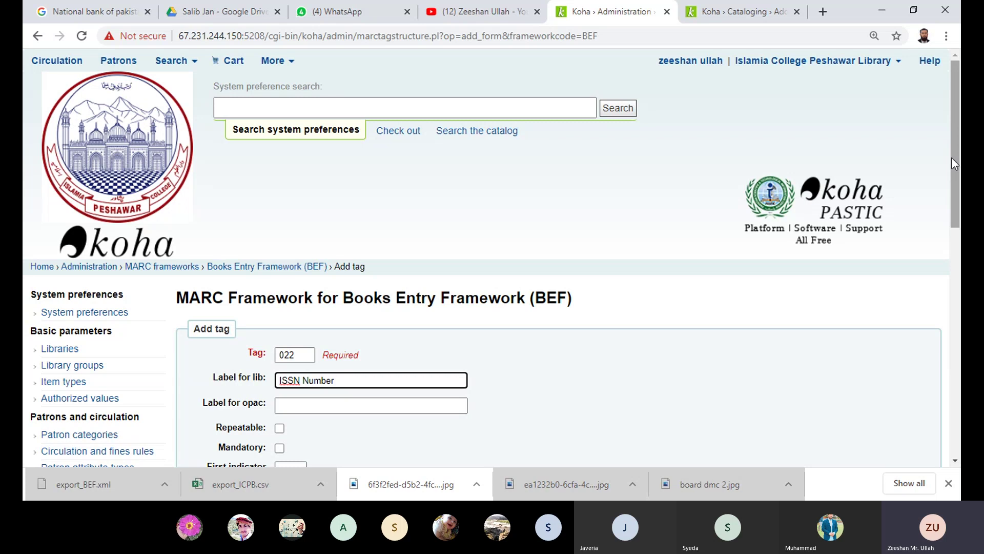
drag(956, 161, 957, 215)
click(342, 262)
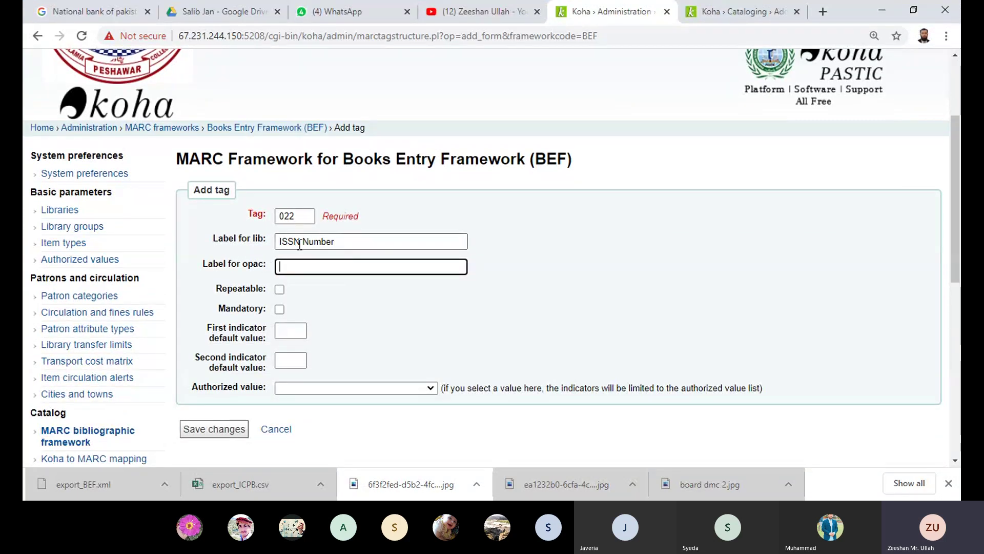
click(342, 241)
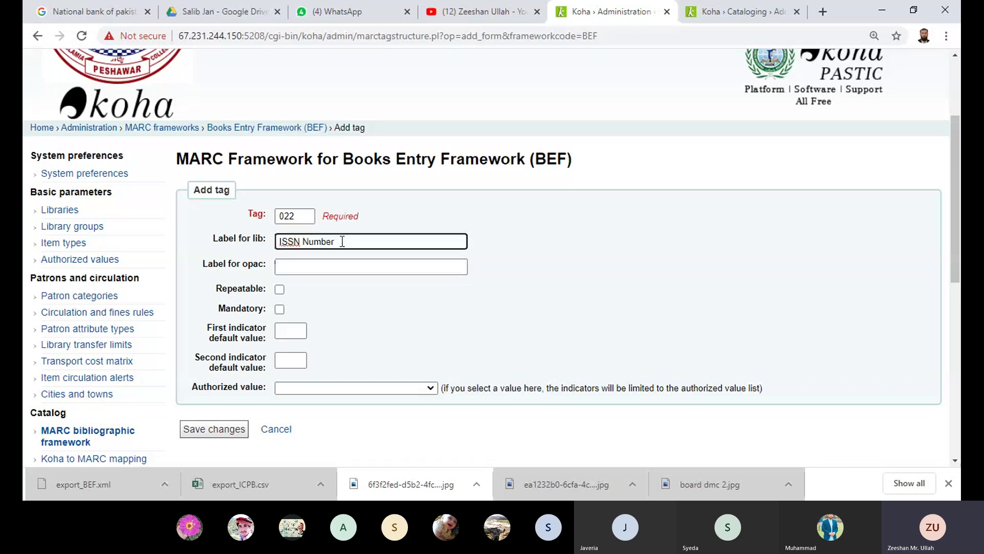
Step: Set the new tag's label for opac to ISSN Number, leave the authorized value blank, and save the tag
click(304, 268)
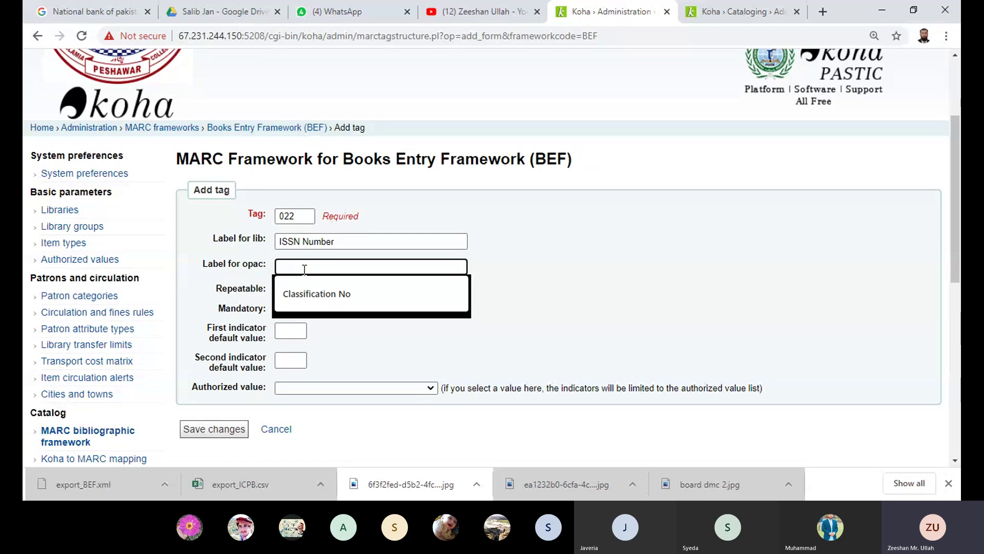
text(I)
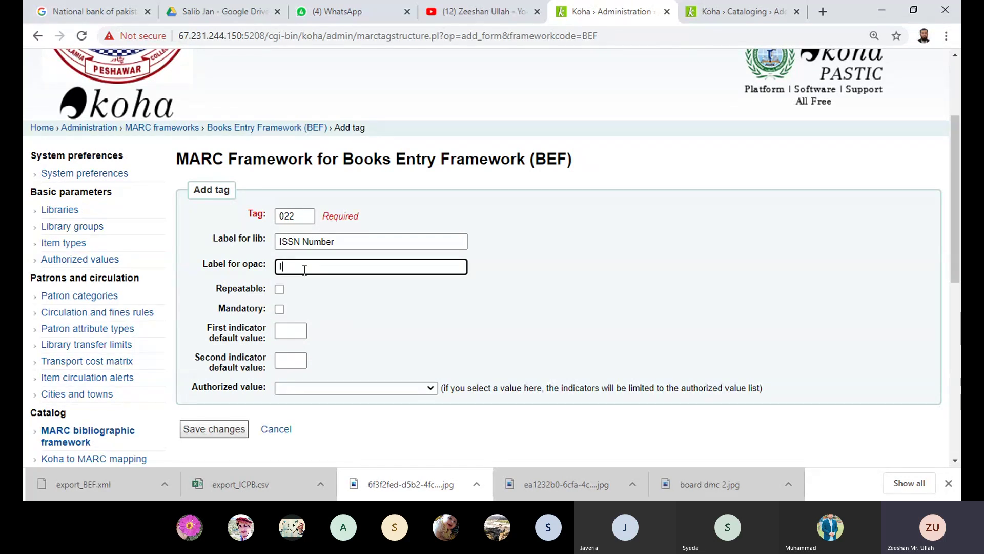
text(SSSN)
key(BackSpace)
key(BackSpace)
key(BackSpace)
text(N Num er)
key(BackSpace)
key(BackSpace)
key(BackSpace)
key(BackSpace)
text(ber)
click(324, 391)
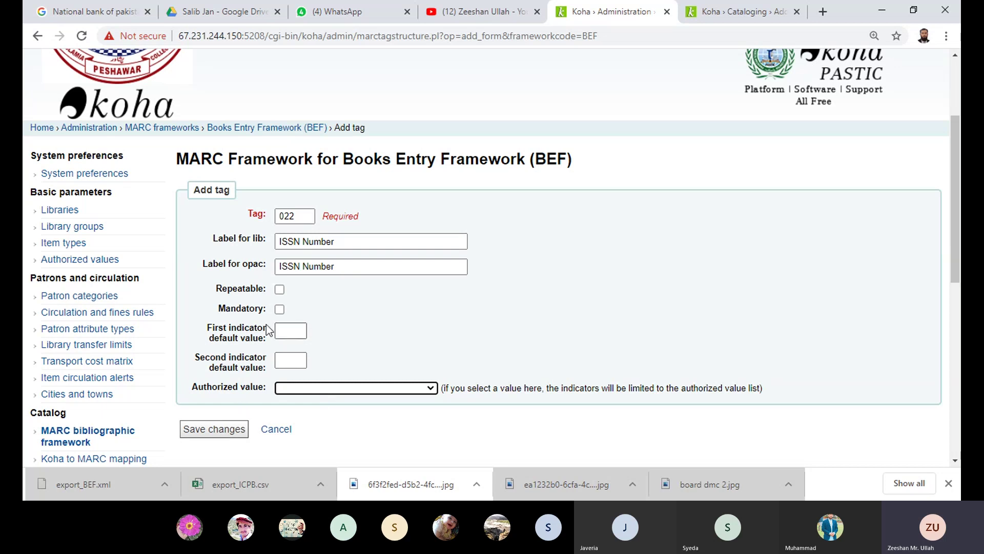
click(214, 435)
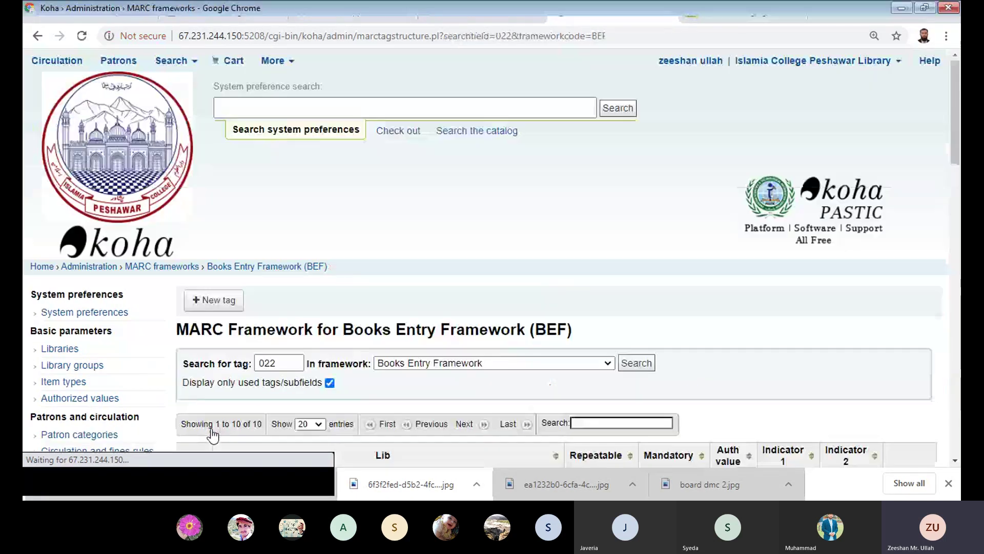
Step: Look for tag 022 in the framework's tag list and turn off displaying only used tags/subfields
scroll(213, 435, down, 4)
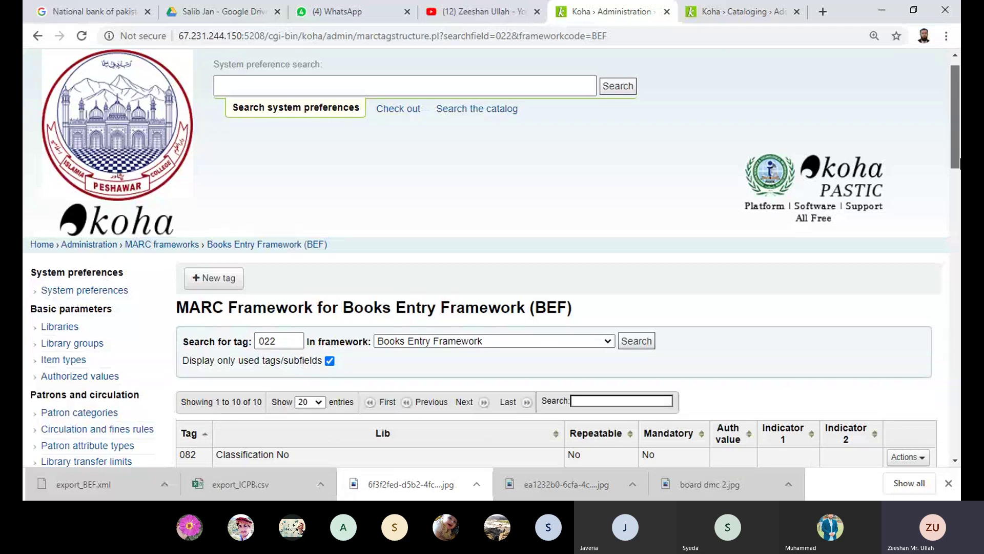
scroll(492, 257, down, 4)
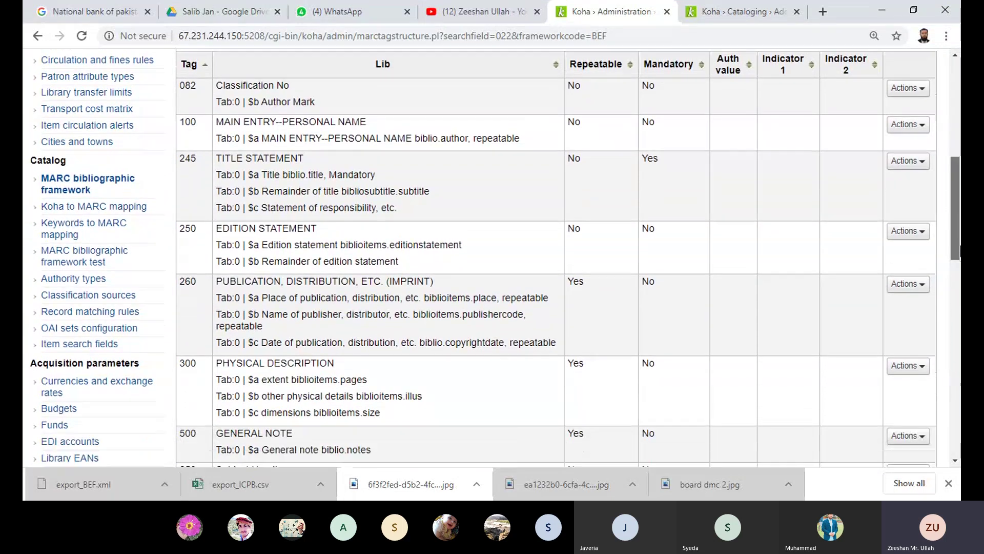
drag(960, 251, 959, 216)
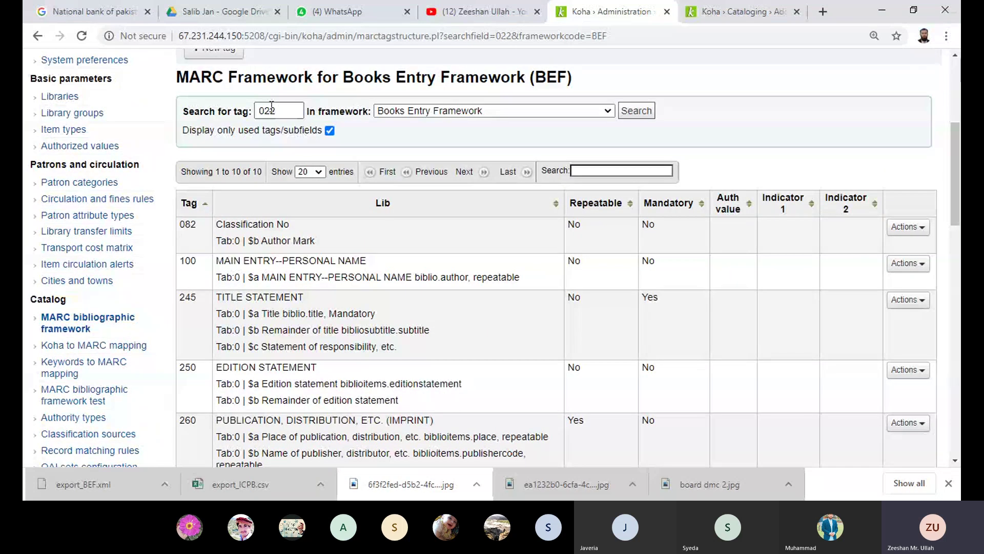
click(330, 131)
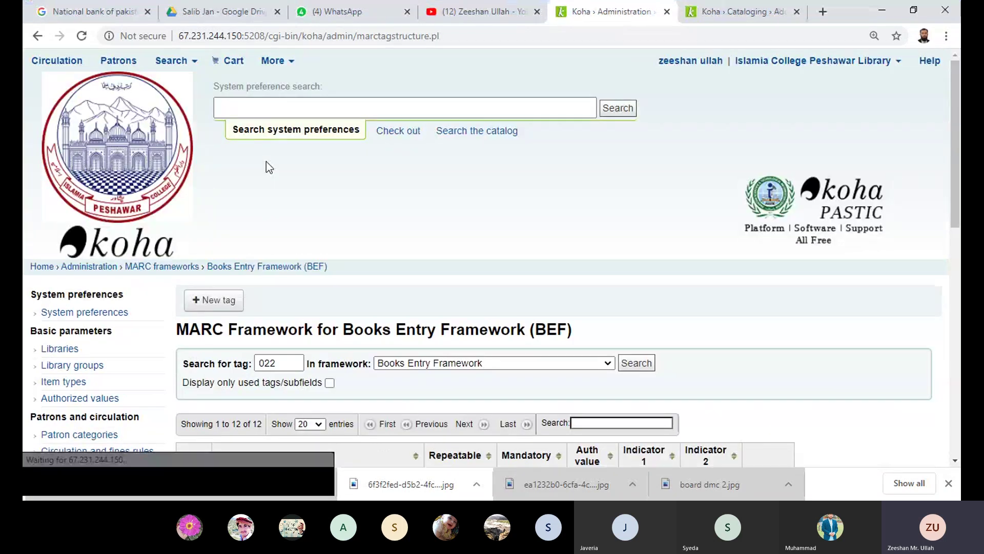
drag(960, 112, 961, 159)
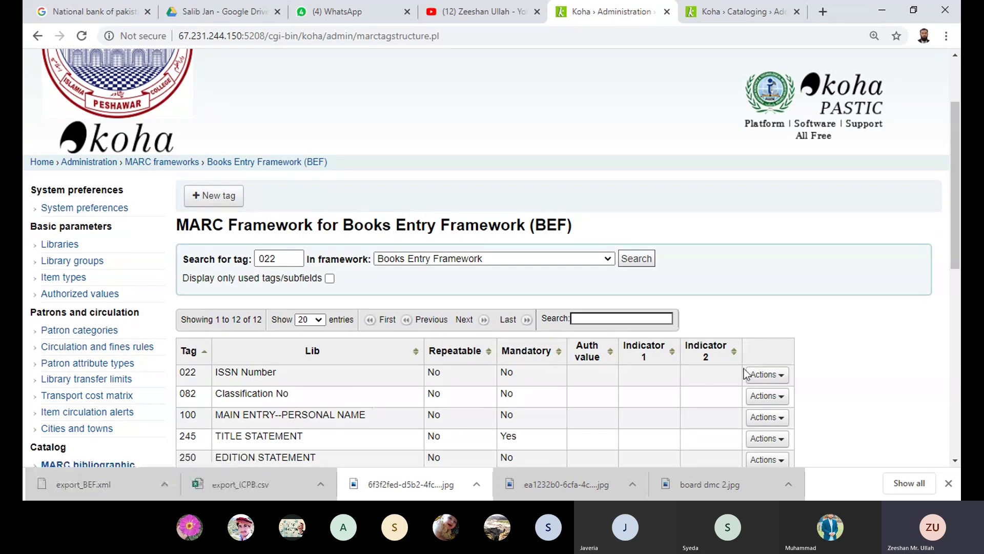
Step: Open tag 022's subfields for editing and enter new subfield a with issn as both the librarian and OPAC text
click(784, 380)
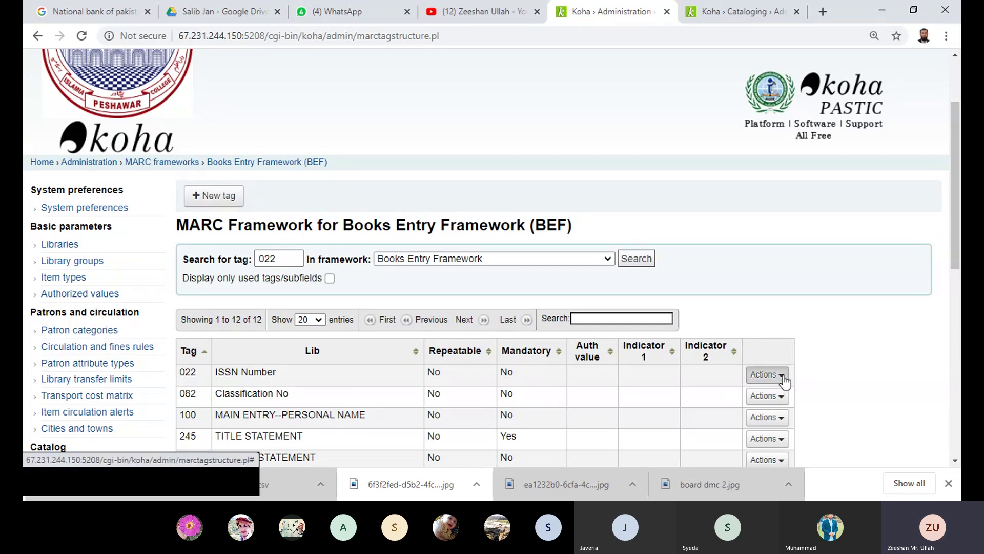
click(718, 400)
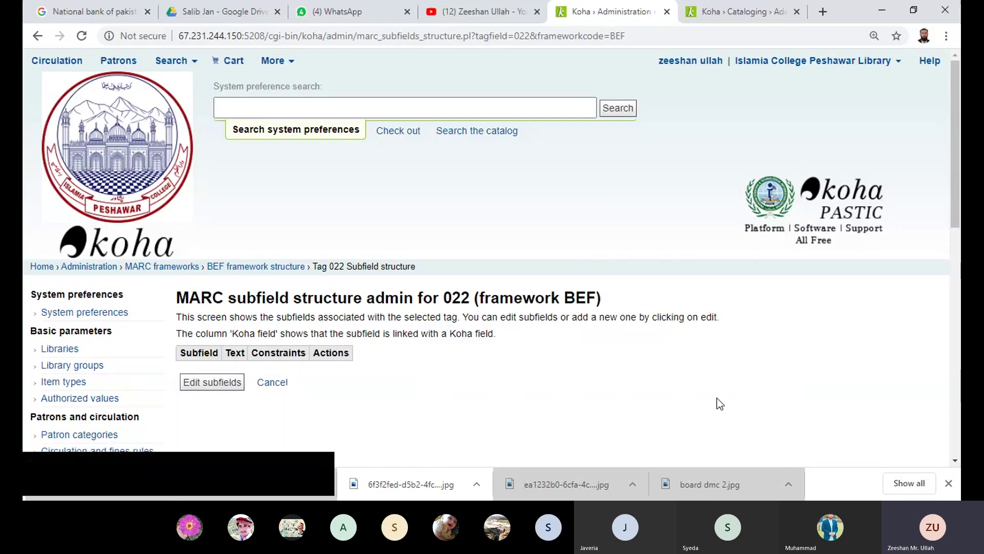
click(219, 394)
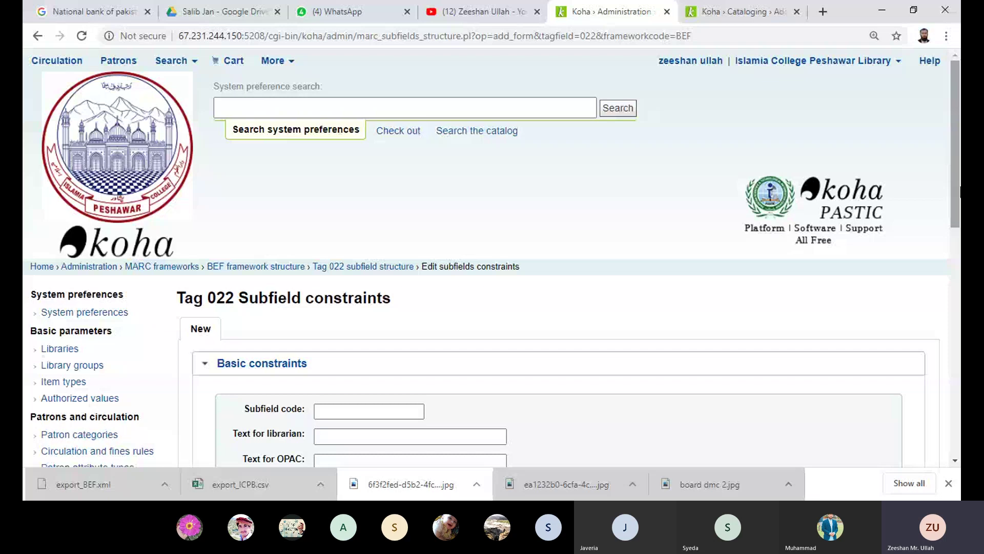
scroll(449, 305, down, 1)
click(360, 347)
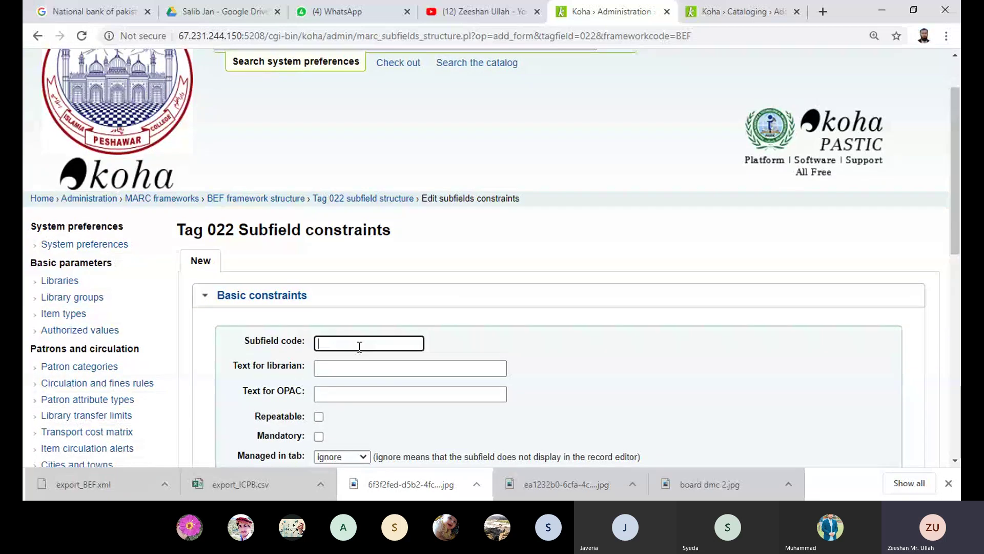
text(a)
click(339, 373)
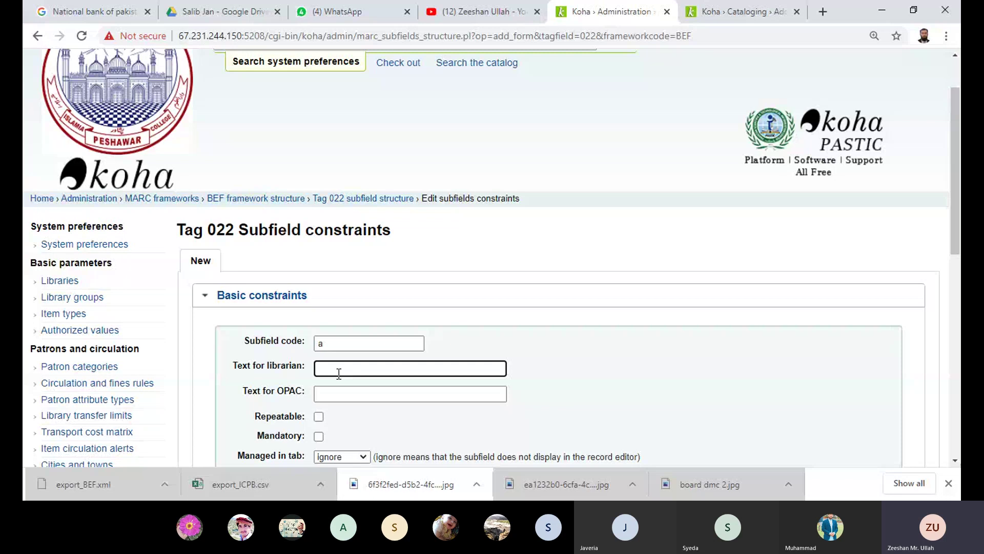
text(issn)
click(331, 394)
text(issn)
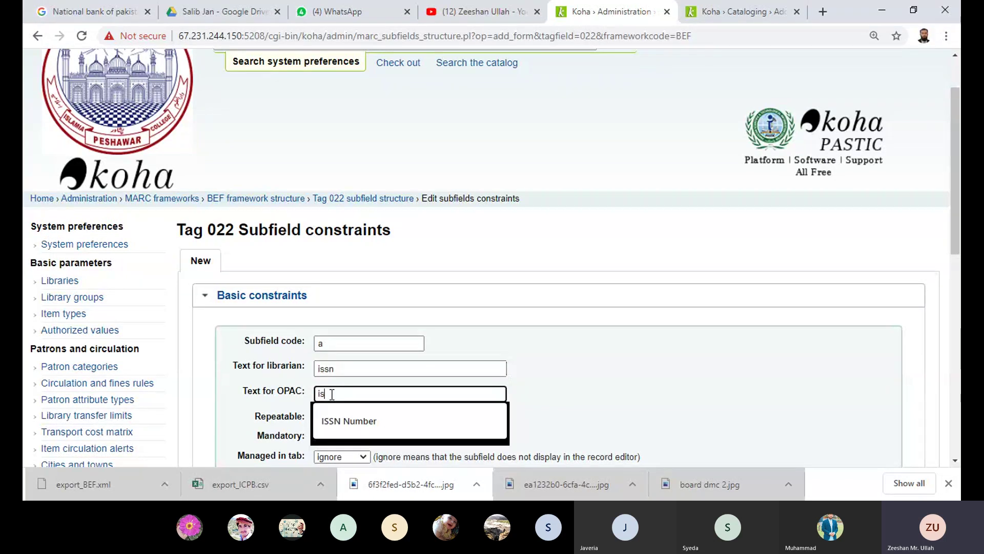
click(564, 404)
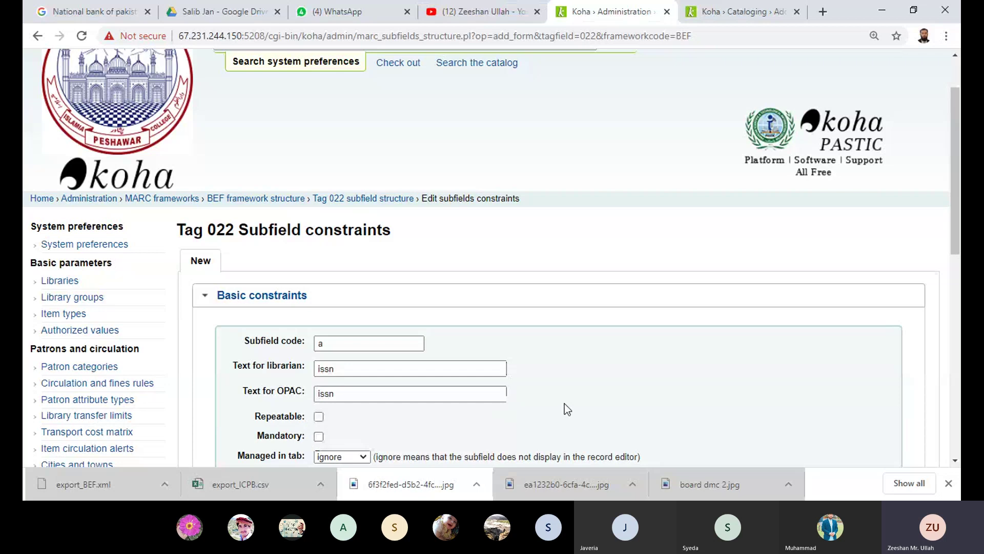
Step: Make subfield a of tag 022 mandatory, set it to be managed in tab 0, and save the changes
scroll(955, 238, down, 2)
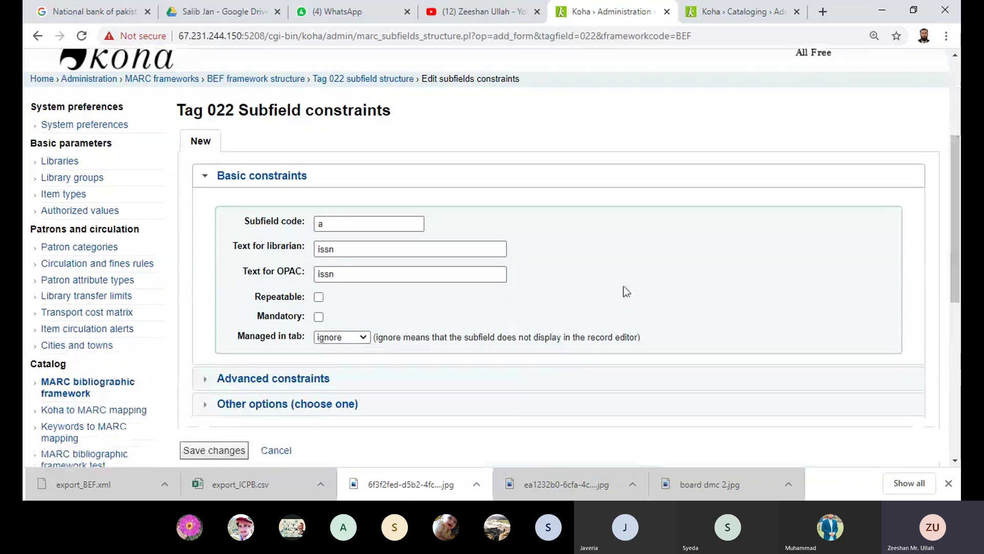
click(319, 317)
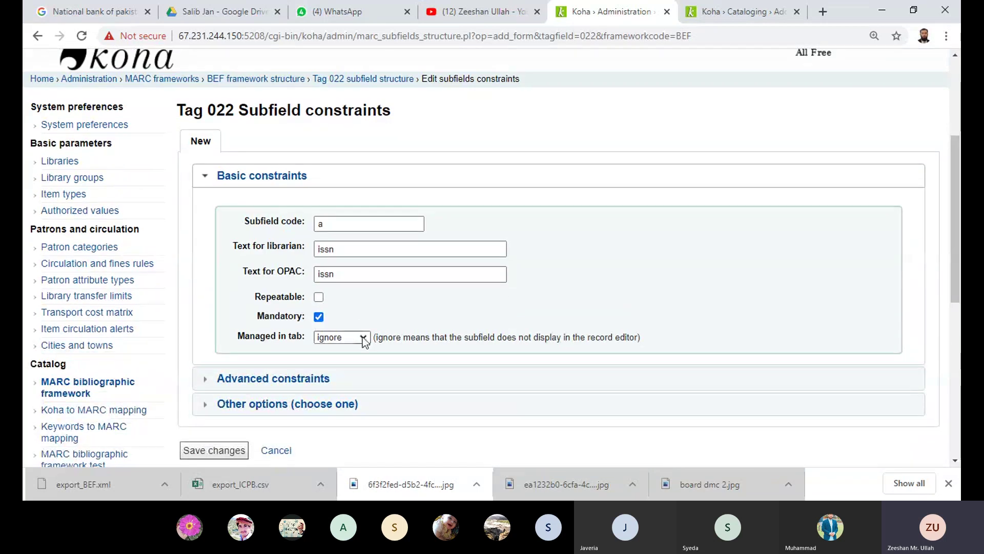
click(343, 365)
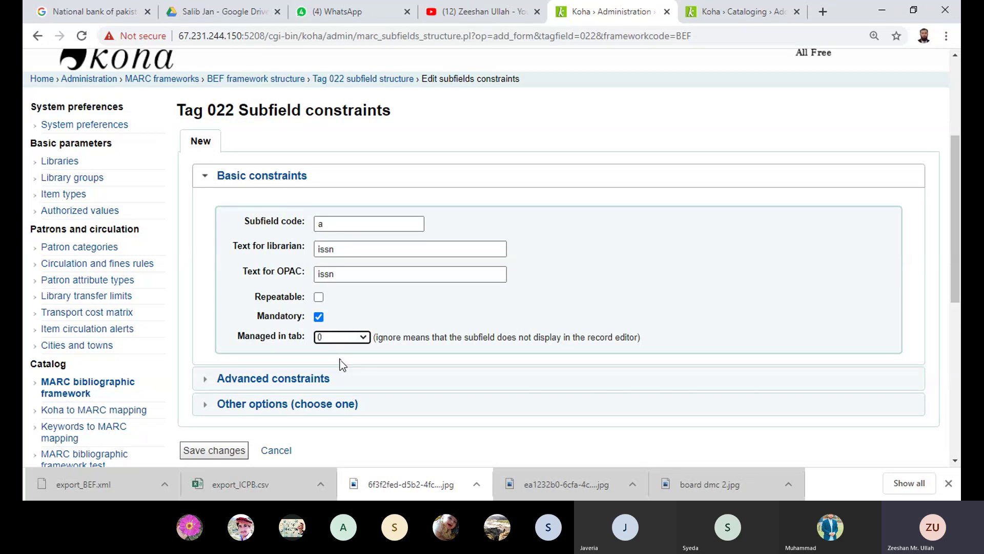
click(210, 452)
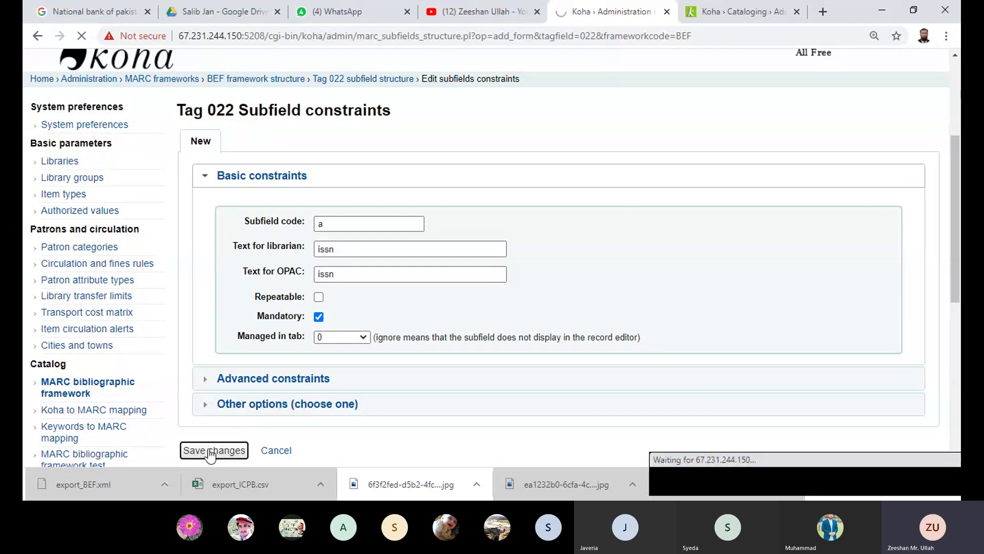